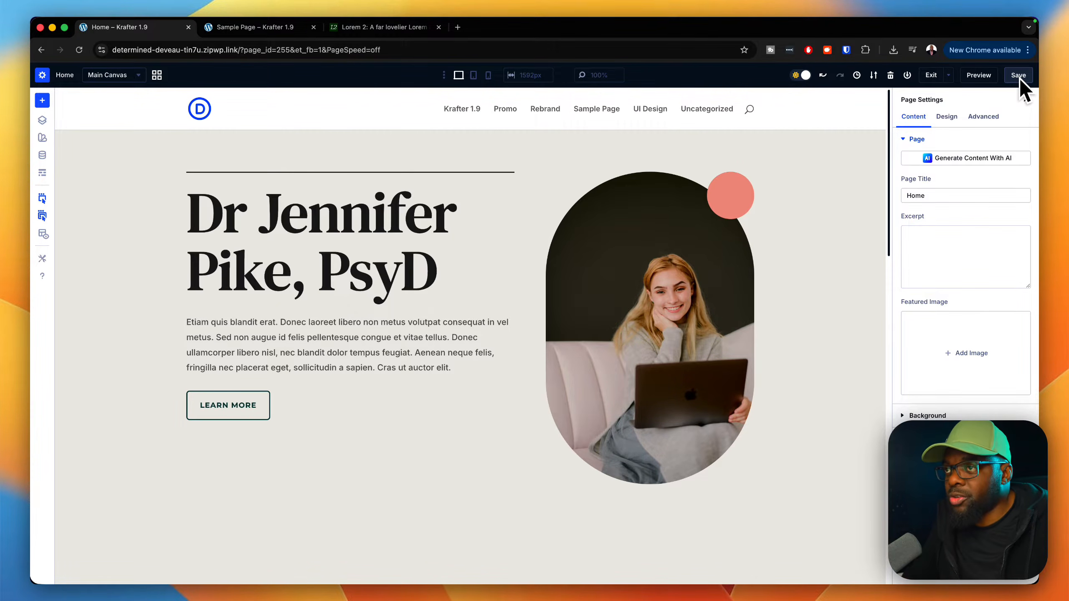
# Look through a preview of the Home page and display its canvases in grid view in the builder.
pyautogui.click(994, 77)
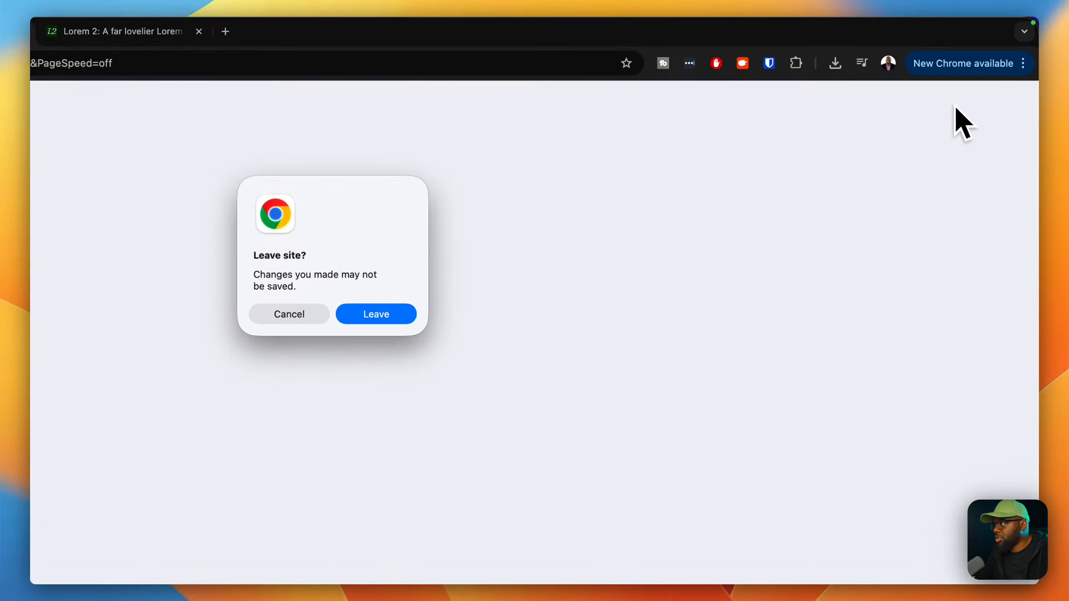
pyautogui.click(376, 314)
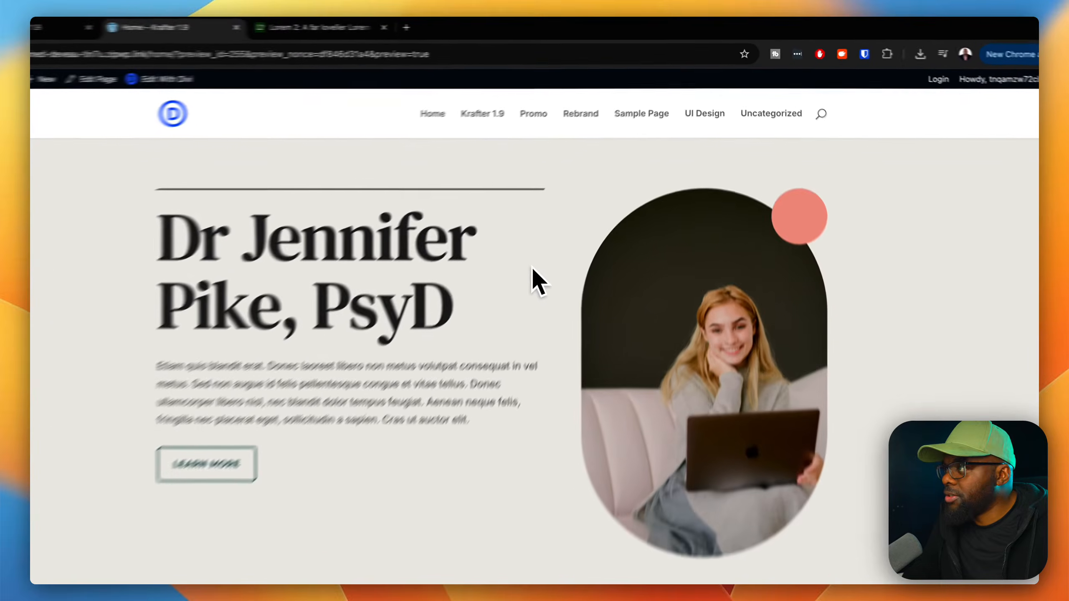
pyautogui.scroll(-15, 761, 428)
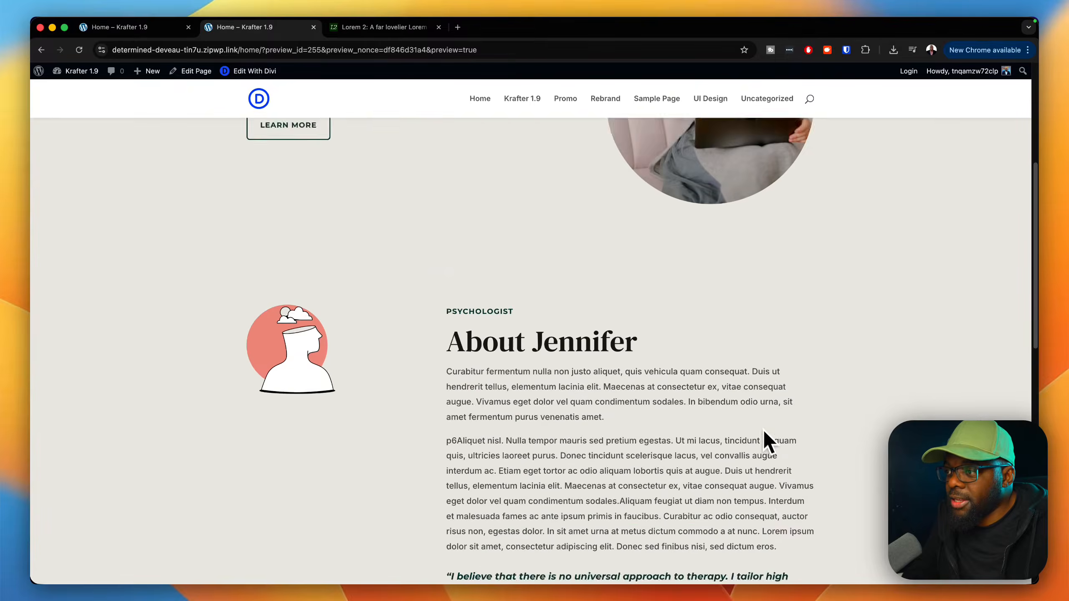
pyautogui.scroll(15, 781, 455)
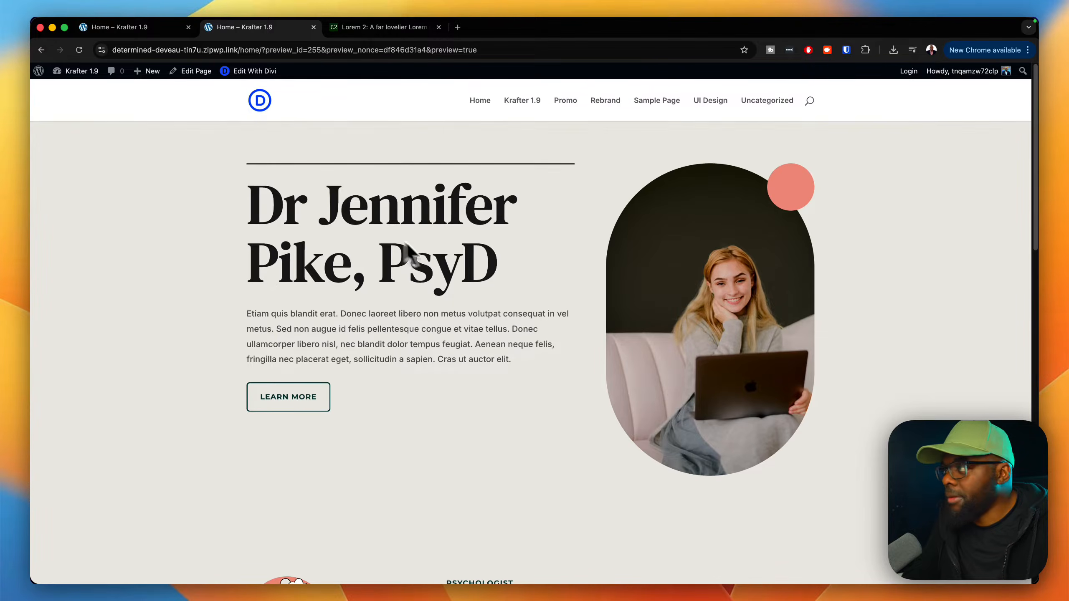
pyautogui.click(162, 27)
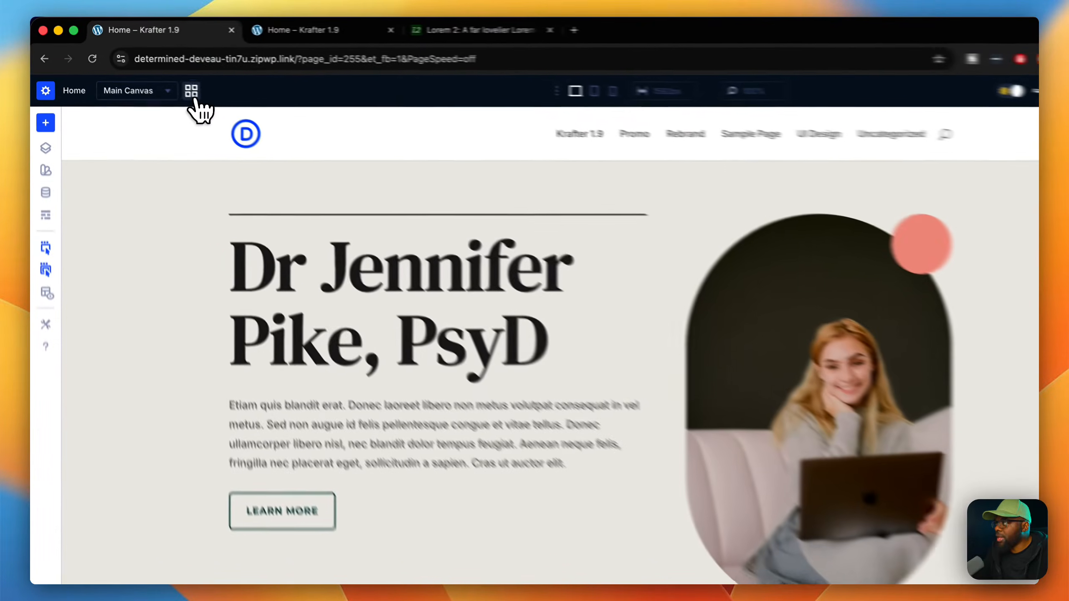
pyautogui.click(157, 75)
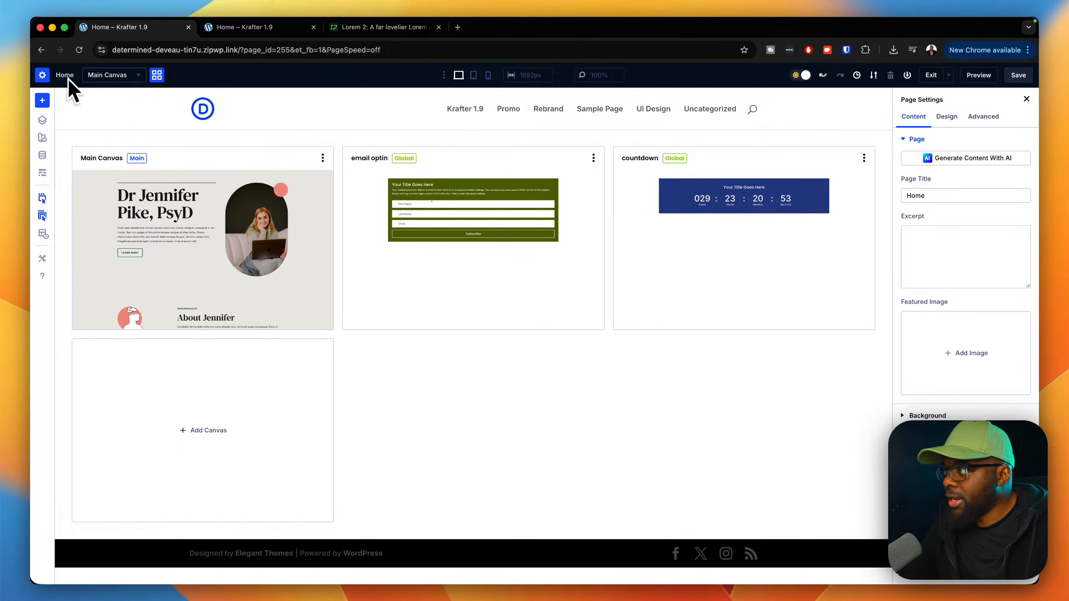
# Open the Sample Page in the Divi builder from the WordPress list of all pages.
pyautogui.click(235, 27)
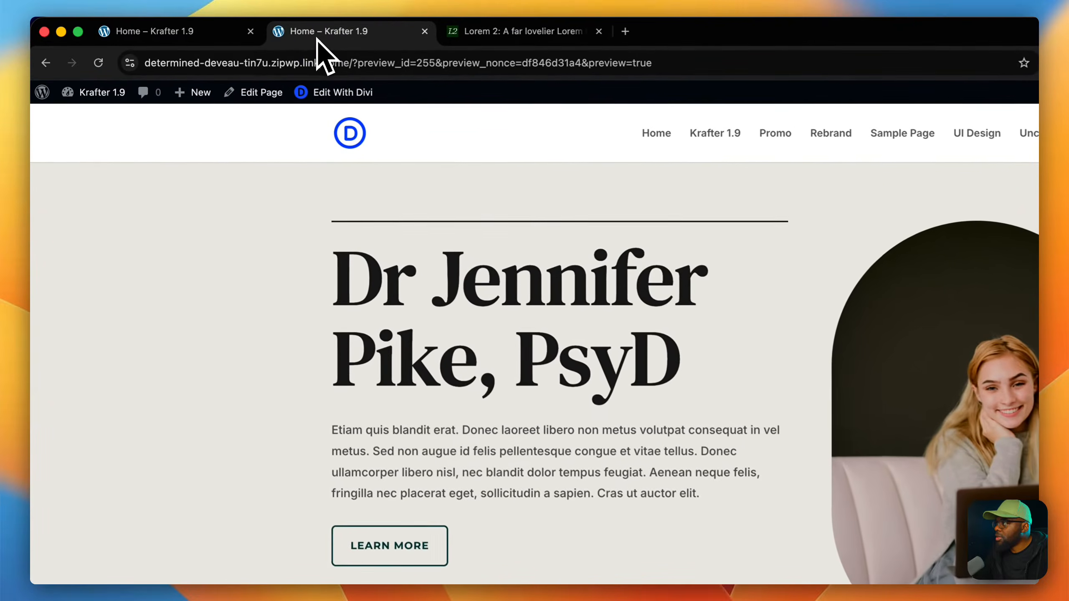
pyautogui.moveTo(120, 97)
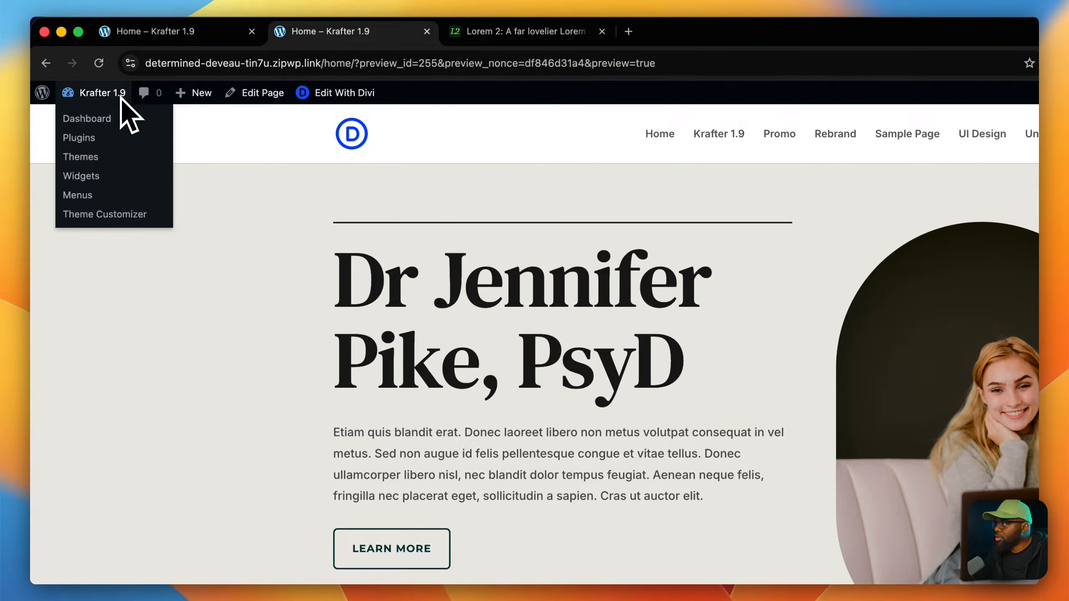
pyautogui.click(102, 121)
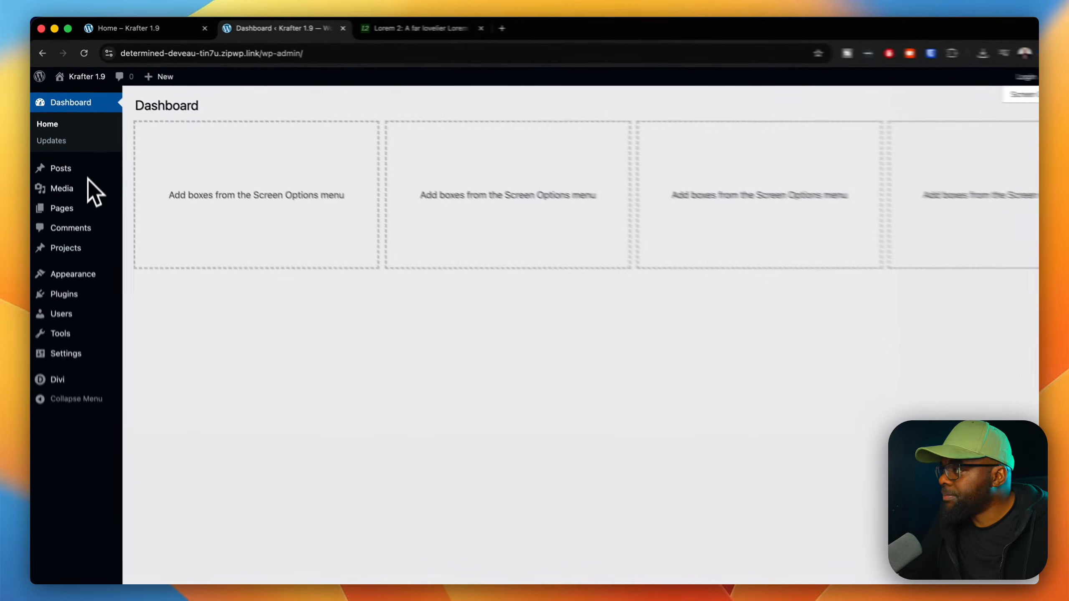
pyautogui.moveTo(73, 254)
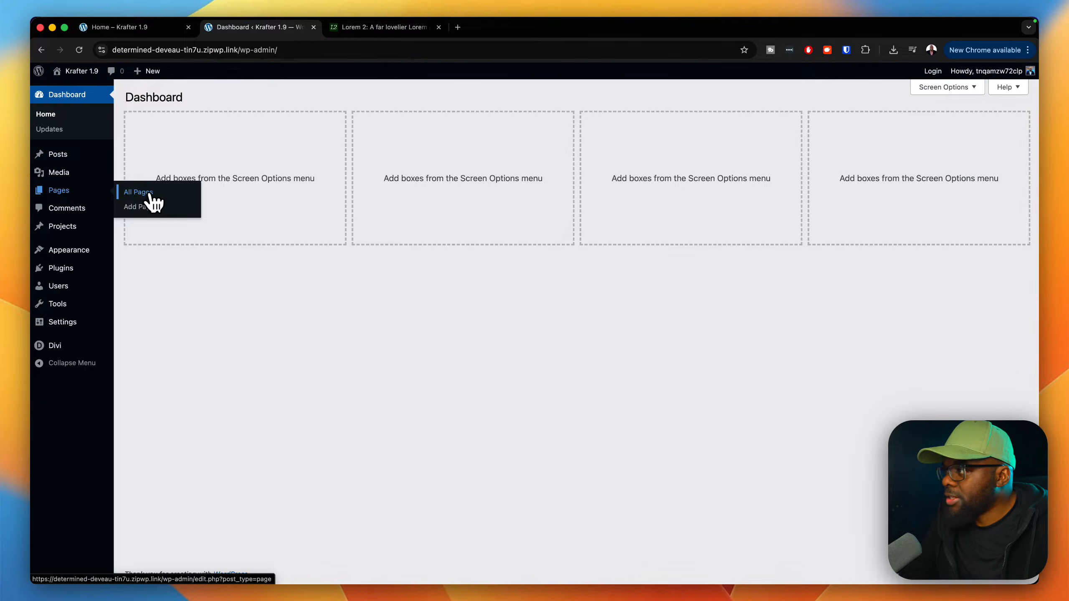
pyautogui.click(149, 195)
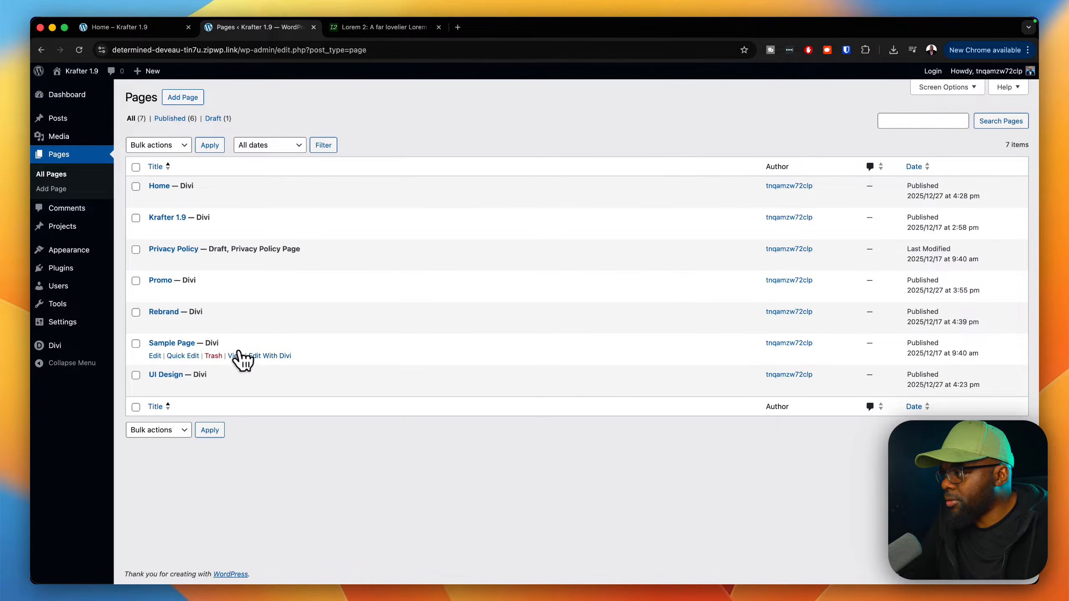
pyautogui.click(265, 356)
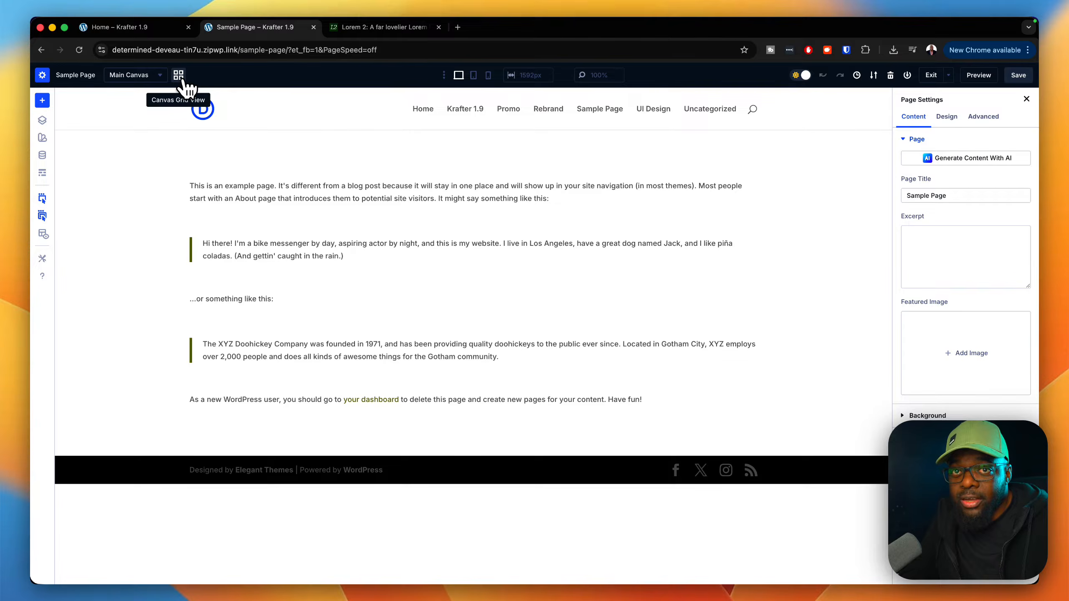
# Inspect the Sample Page's main canvas from the canvas grid view and return to the grid.
pyautogui.click(182, 79)
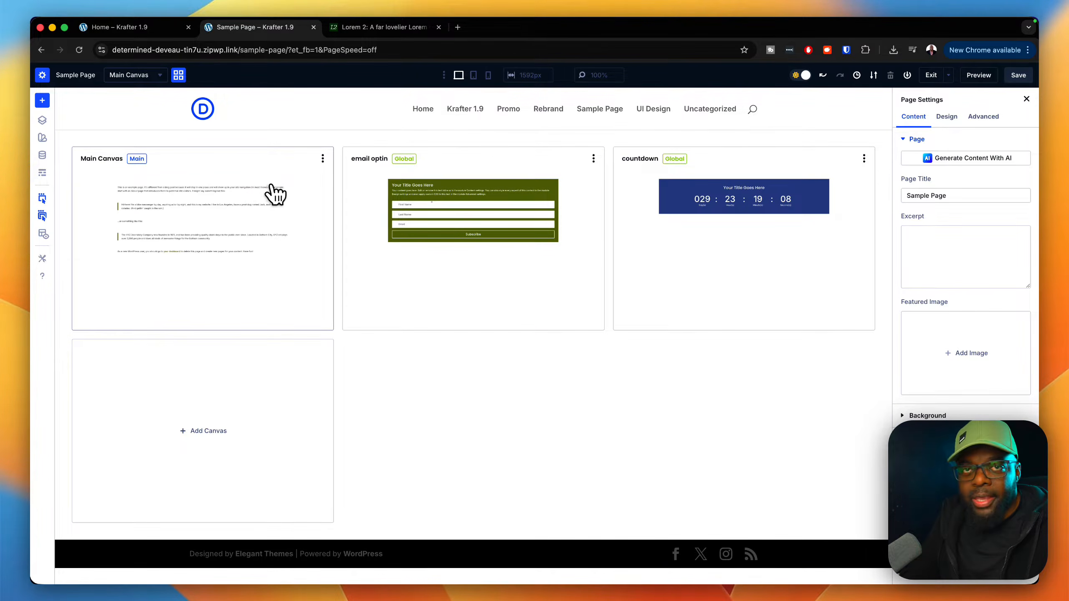
pyautogui.click(278, 193)
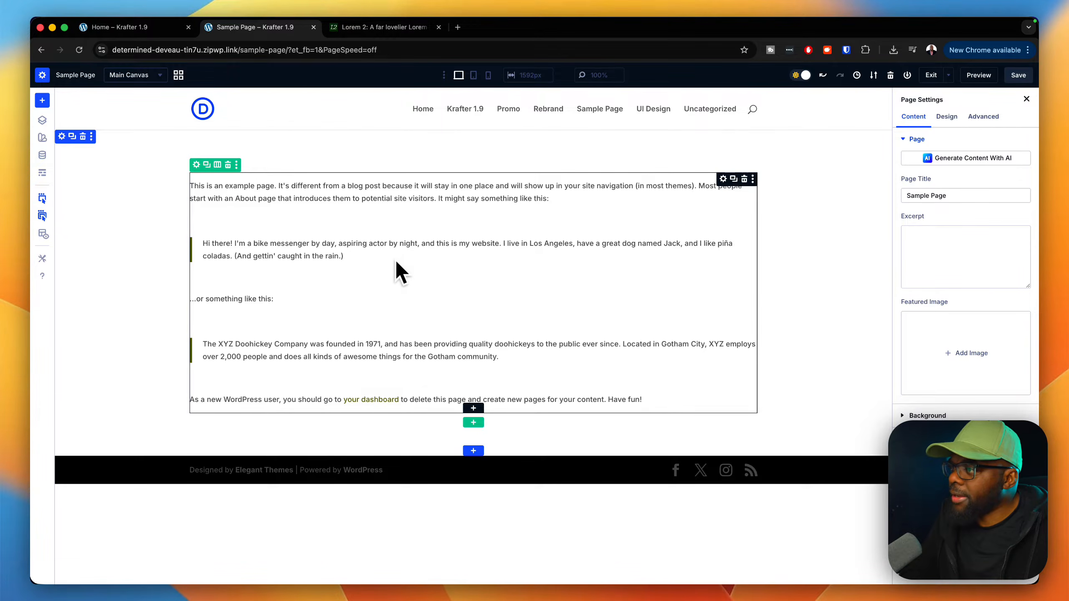
pyautogui.click(178, 75)
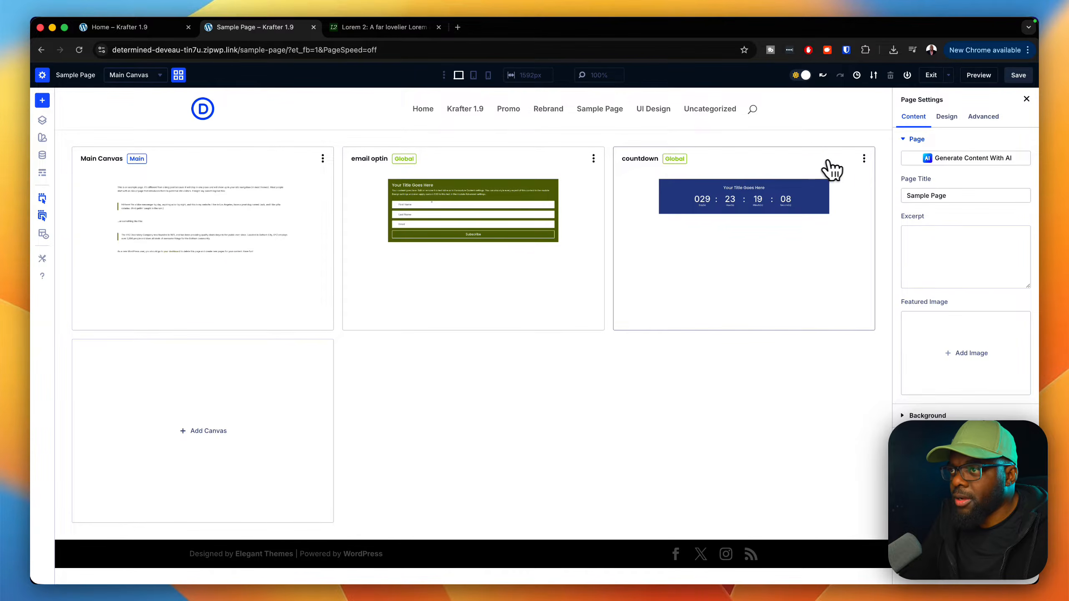
# Set the global countdown canvas to Append Above the main canvas and save its canvas settings.
pyautogui.click(864, 158)
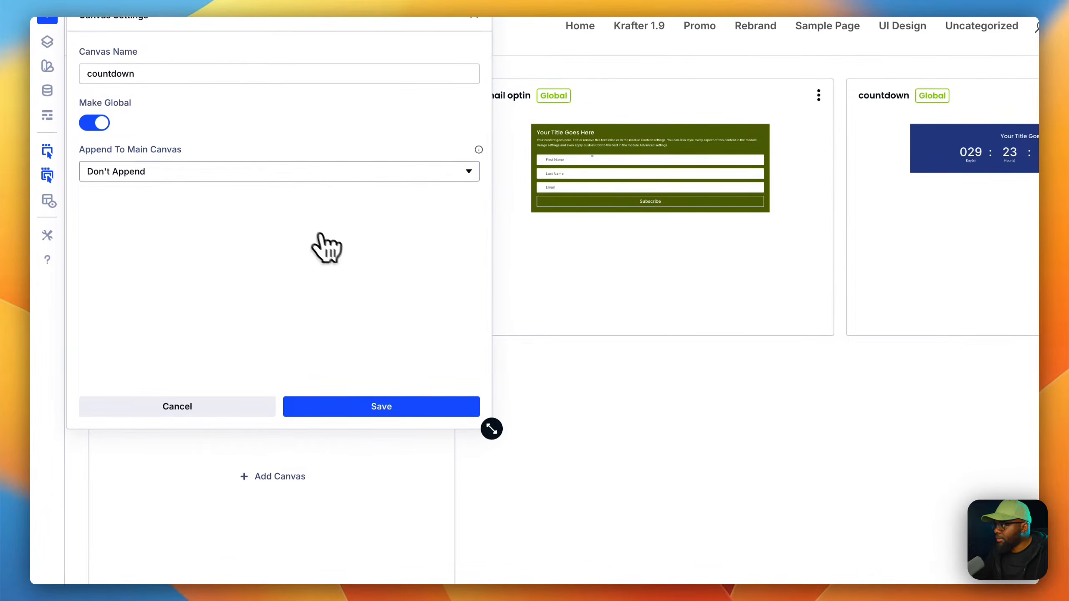
pyautogui.click(204, 185)
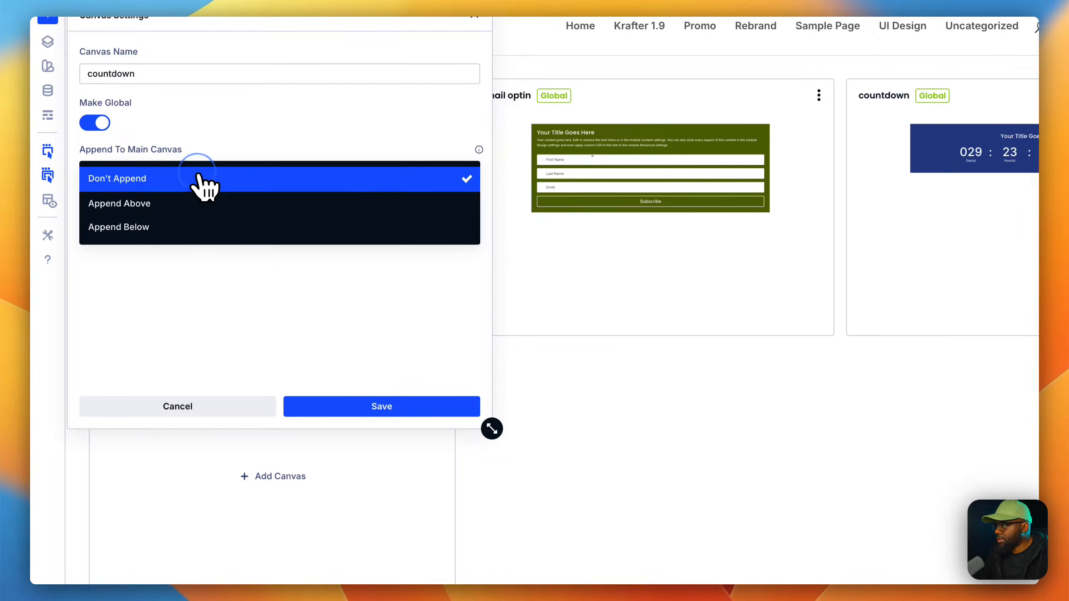
pyautogui.click(190, 206)
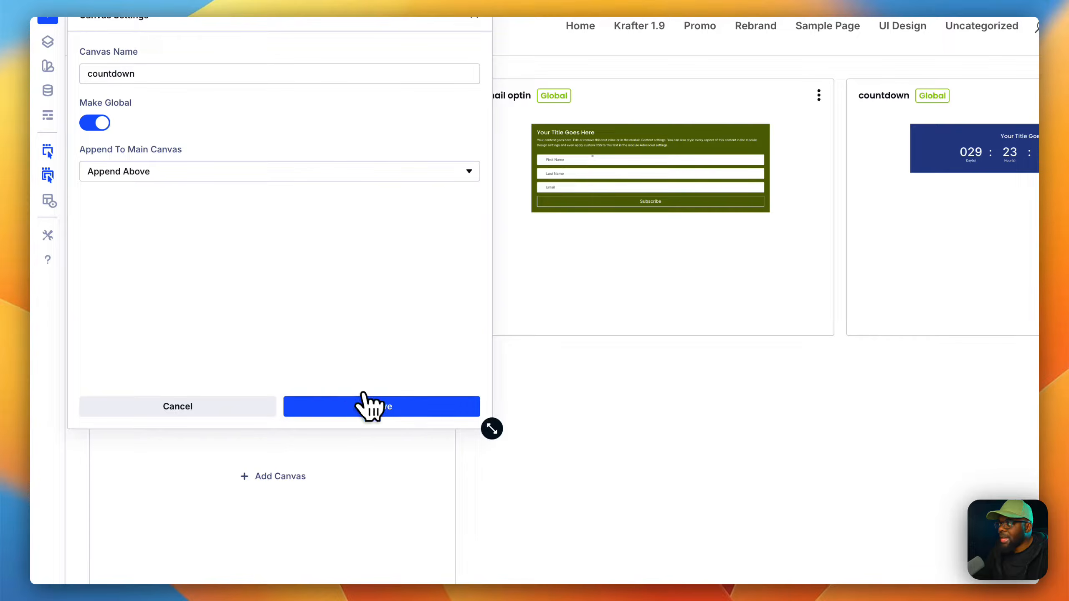
pyautogui.click(383, 408)
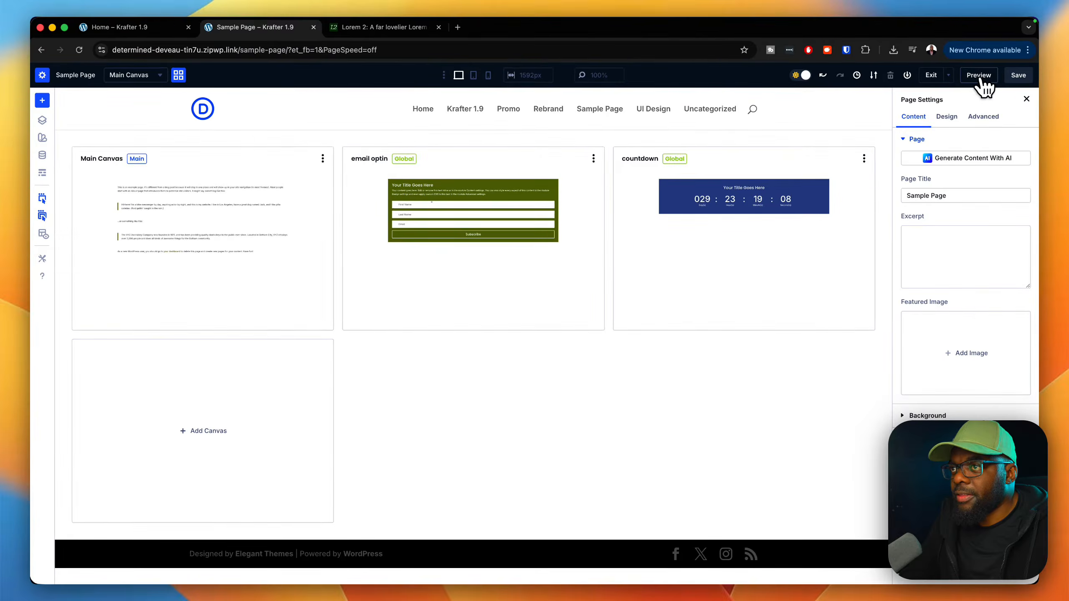
# Preview the Sample Page and open the UI Design page from its navigation in a new tab.
pyautogui.click(977, 77)
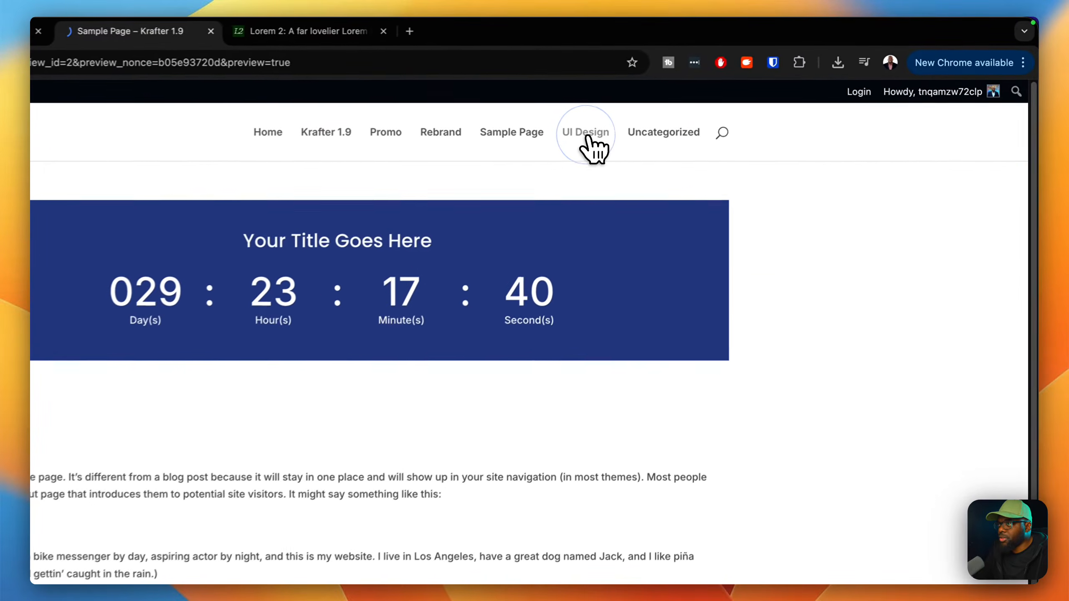
pyautogui.click(654, 120)
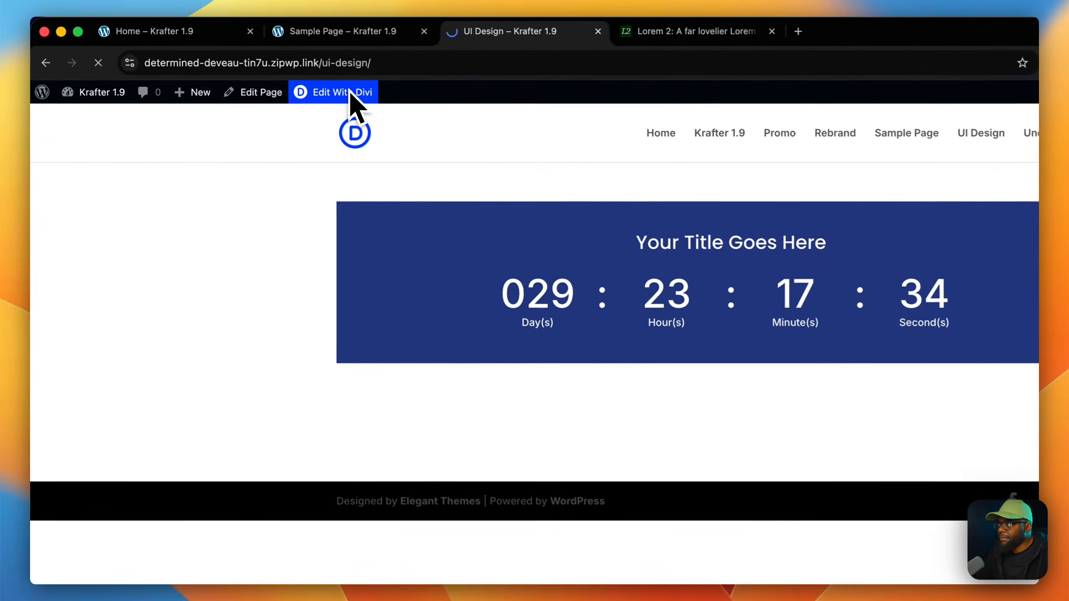
# Edit the UI Design page with Divi, set its countdown canvas to Don't Append, and save the canvas settings and page.
pyautogui.click(260, 71)
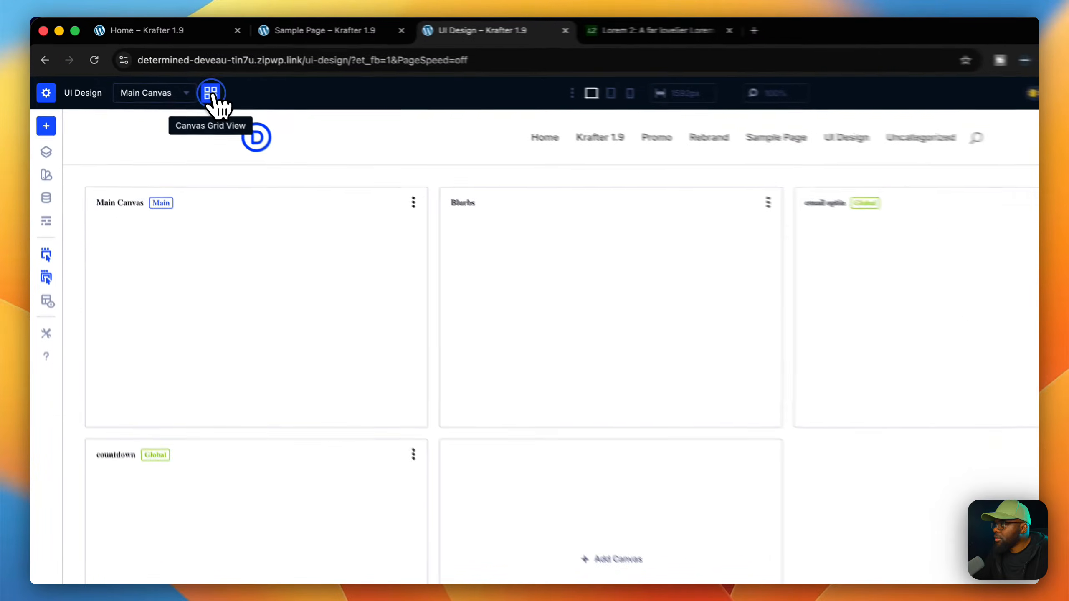
pyautogui.click(167, 75)
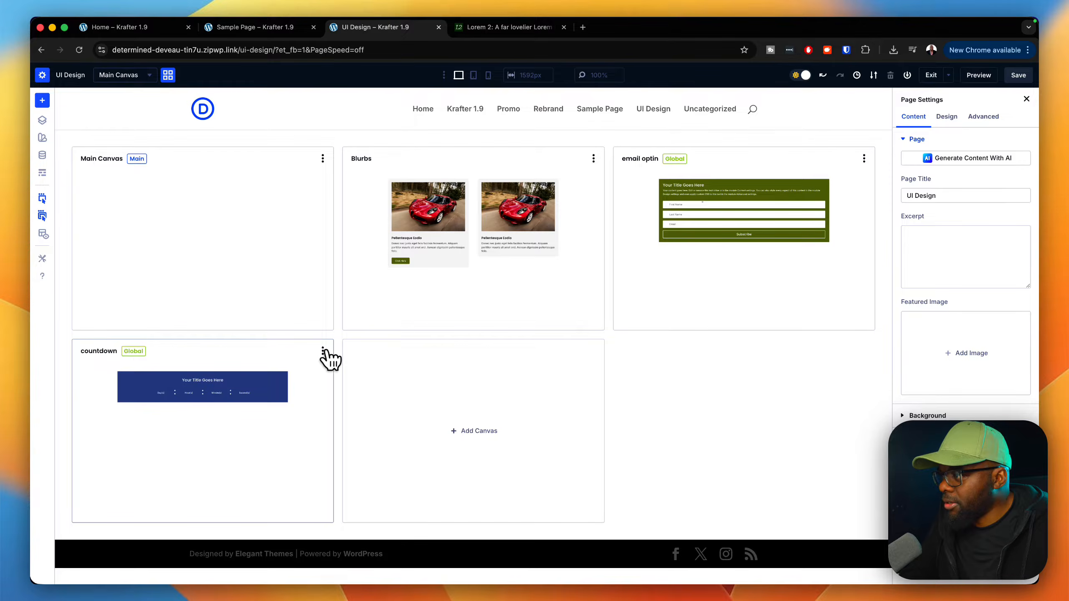
pyautogui.click(323, 352)
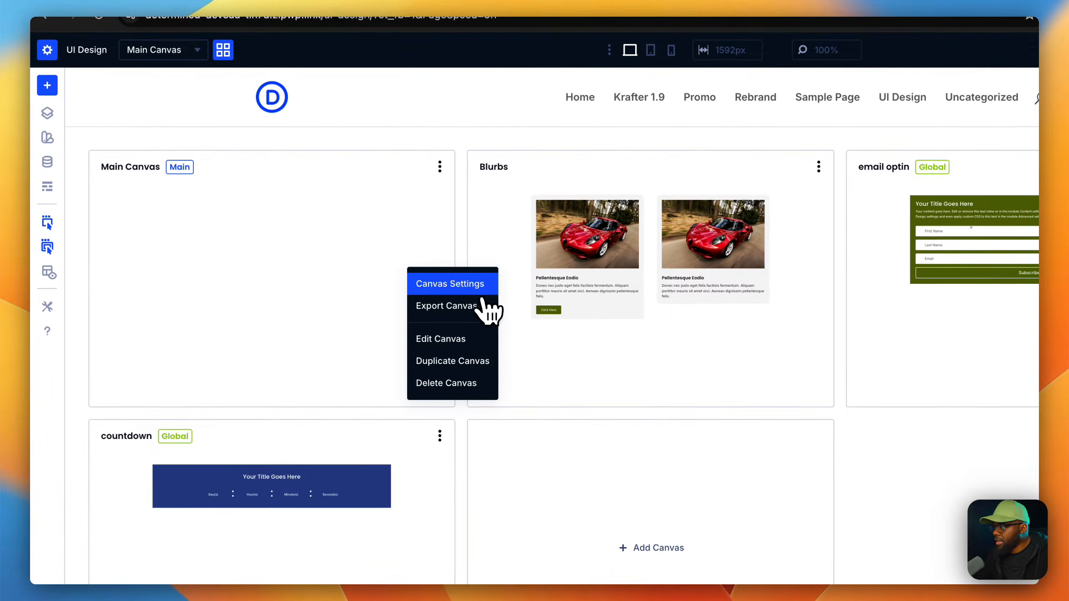
pyautogui.click(479, 284)
pyautogui.click(124, 241)
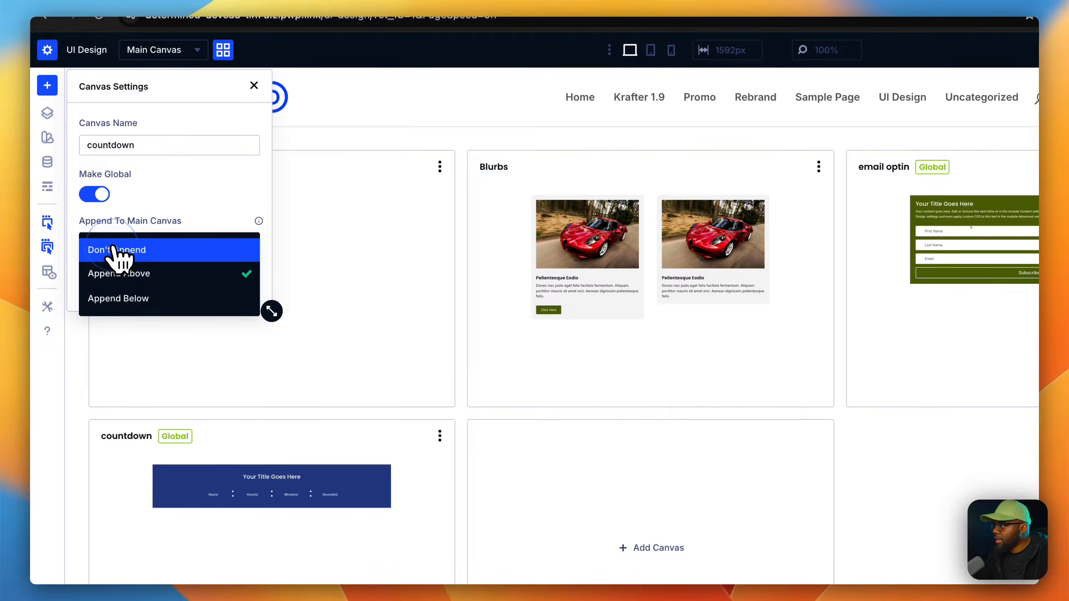
pyautogui.click(179, 251)
pyautogui.click(214, 290)
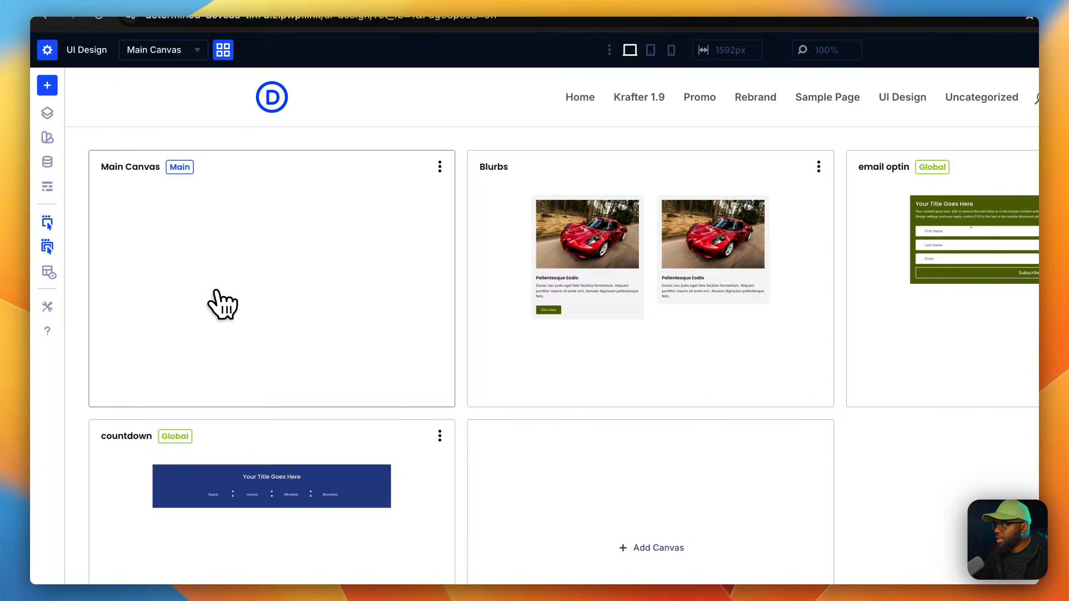
pyautogui.click(1015, 100)
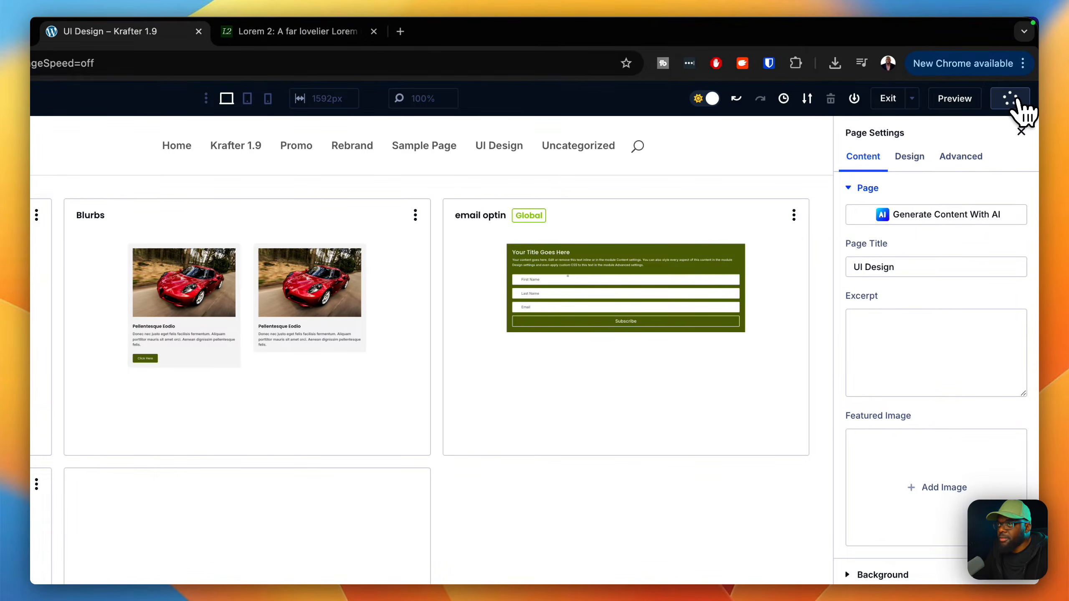
# Preview the UI Design page and open the UI Design and Sample Page links to compare the countdown.
pyautogui.click(968, 100)
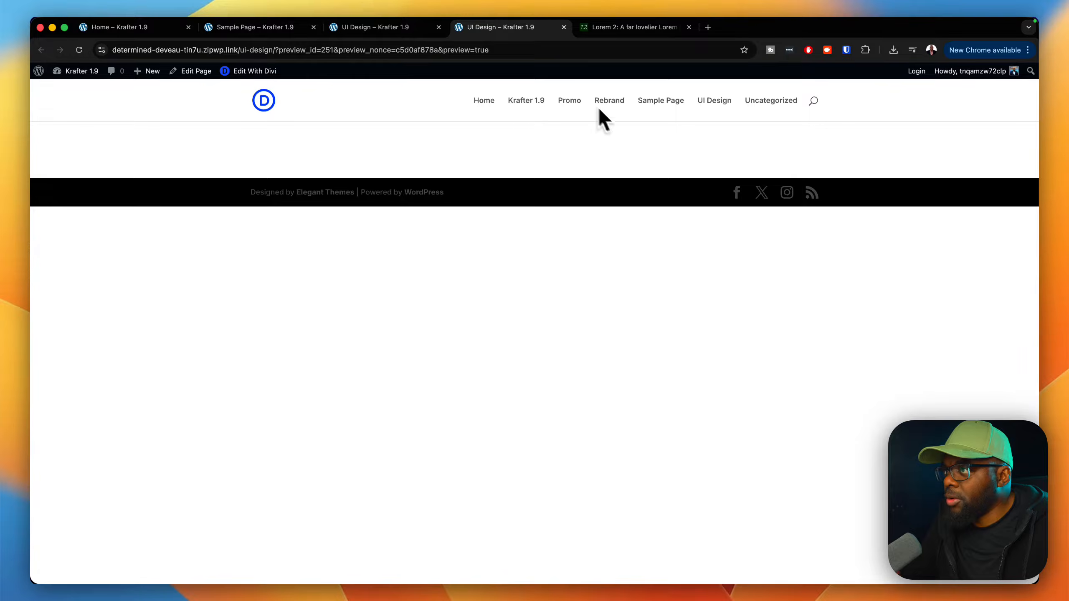
pyautogui.click(716, 101)
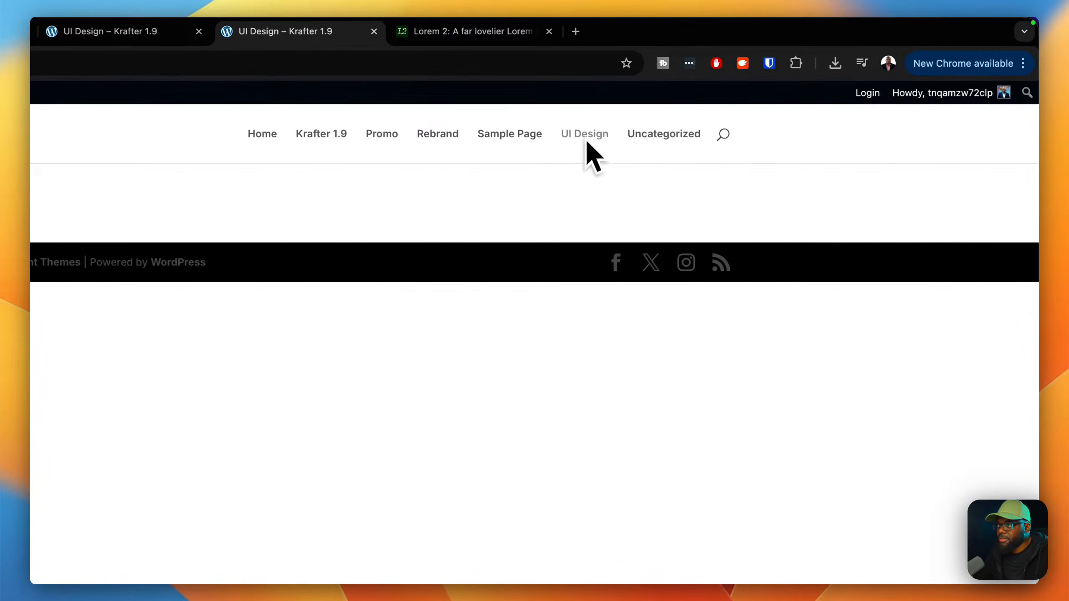
pyautogui.click(522, 134)
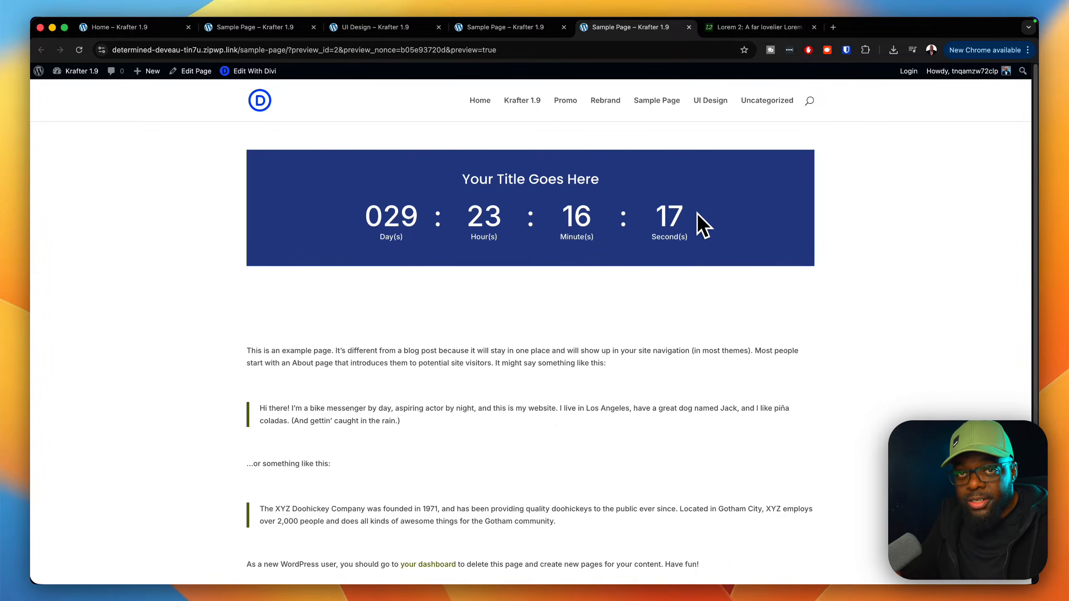
# Leave the Home editor, open the UI Design page in the Divi builder from the pages list, and show its canvas grid.
pyautogui.click(176, 28)
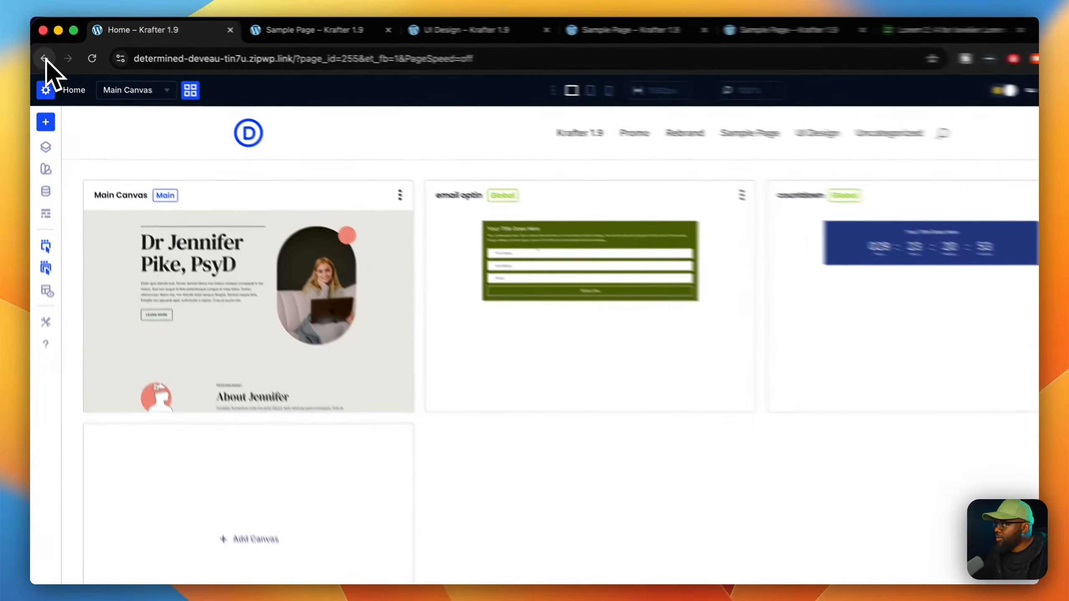
pyautogui.click(41, 50)
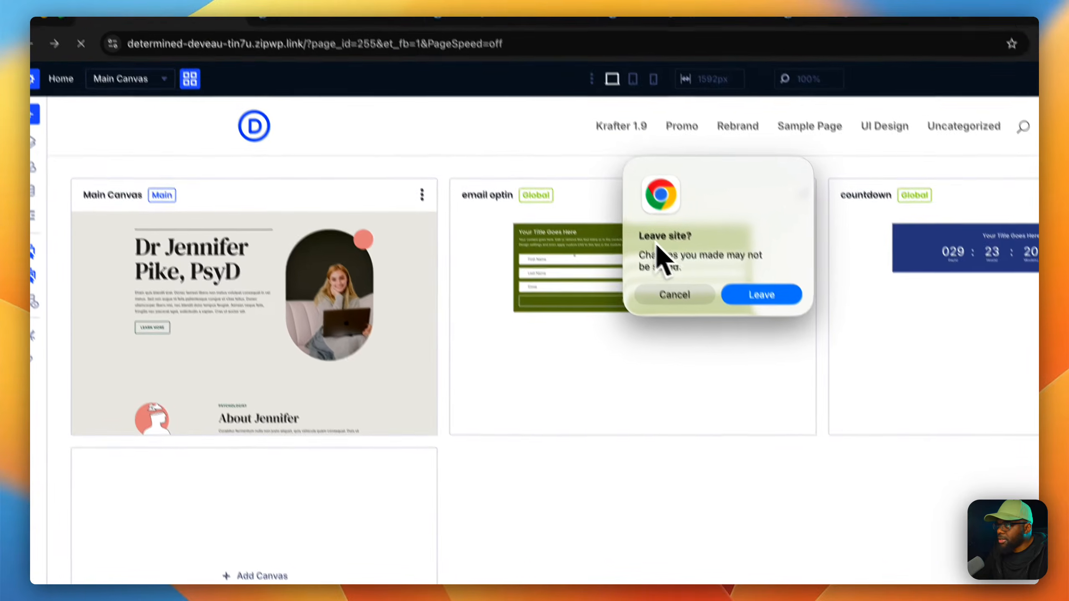
pyautogui.click(753, 297)
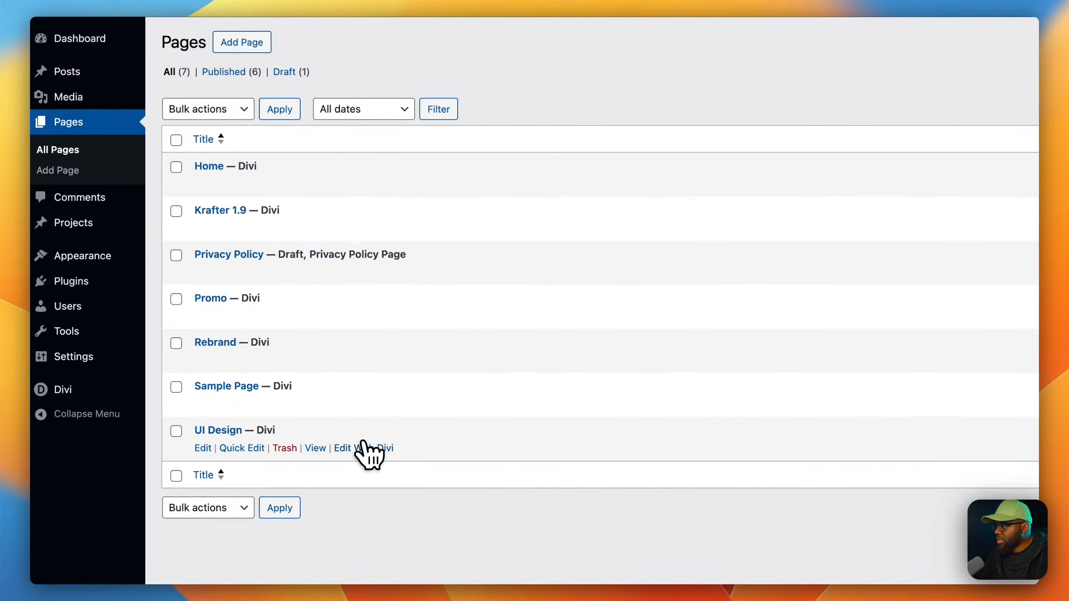
pyautogui.click(365, 447)
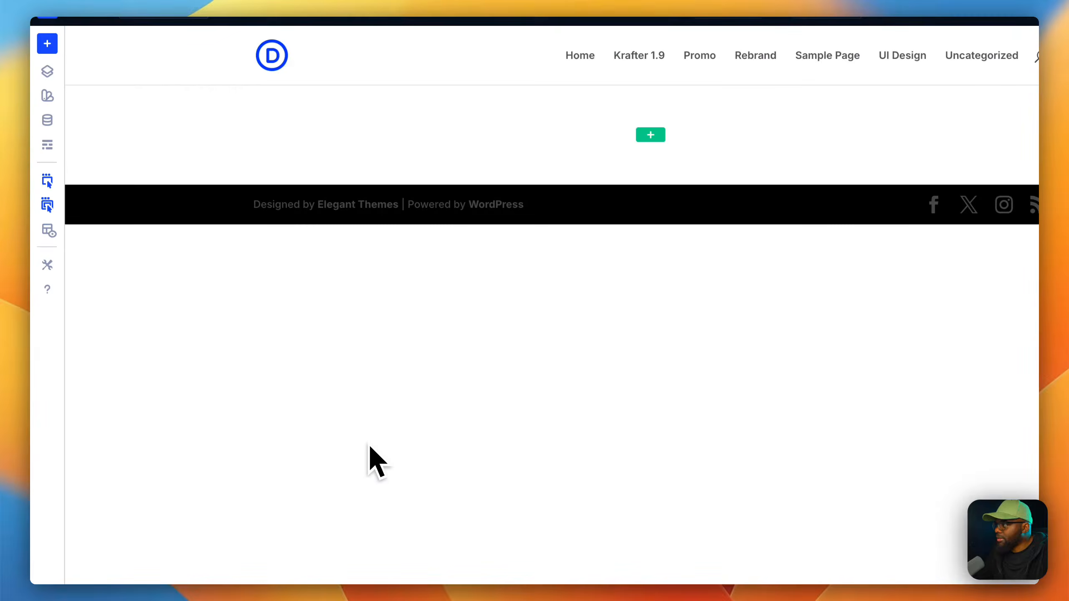
pyautogui.click(223, 97)
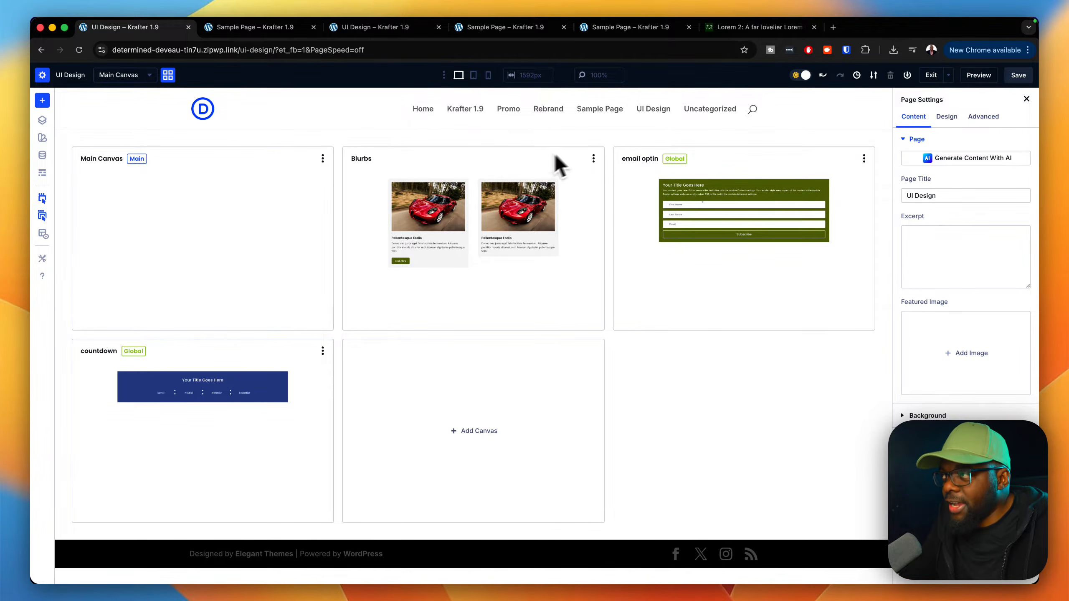
# Preview the UI Design page, set its countdown canvas to Don't Append, and save the canvas settings and page.
pyautogui.click(979, 76)
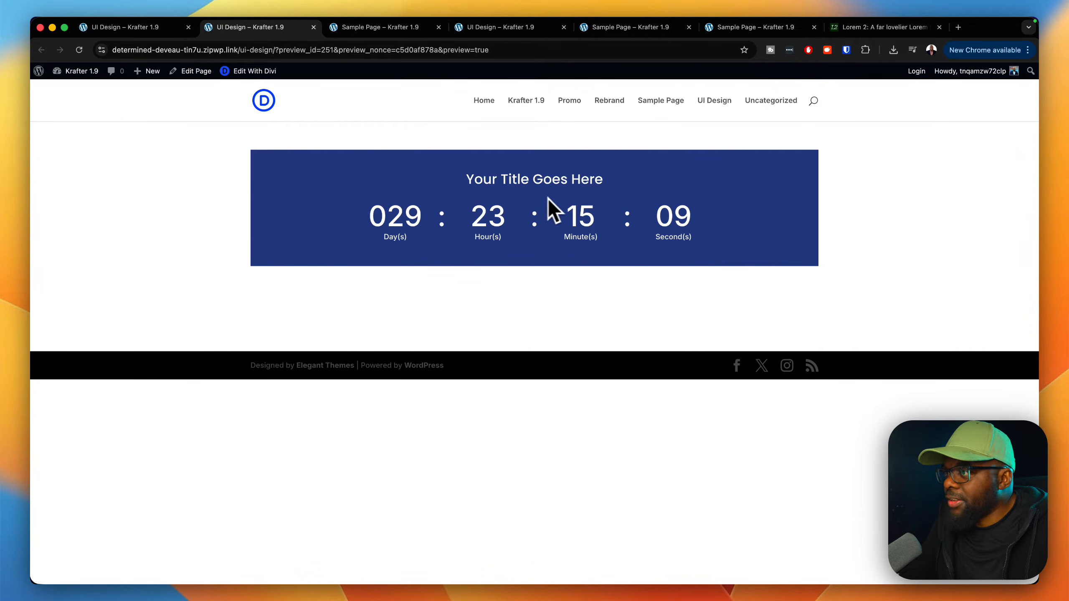
pyautogui.click(177, 28)
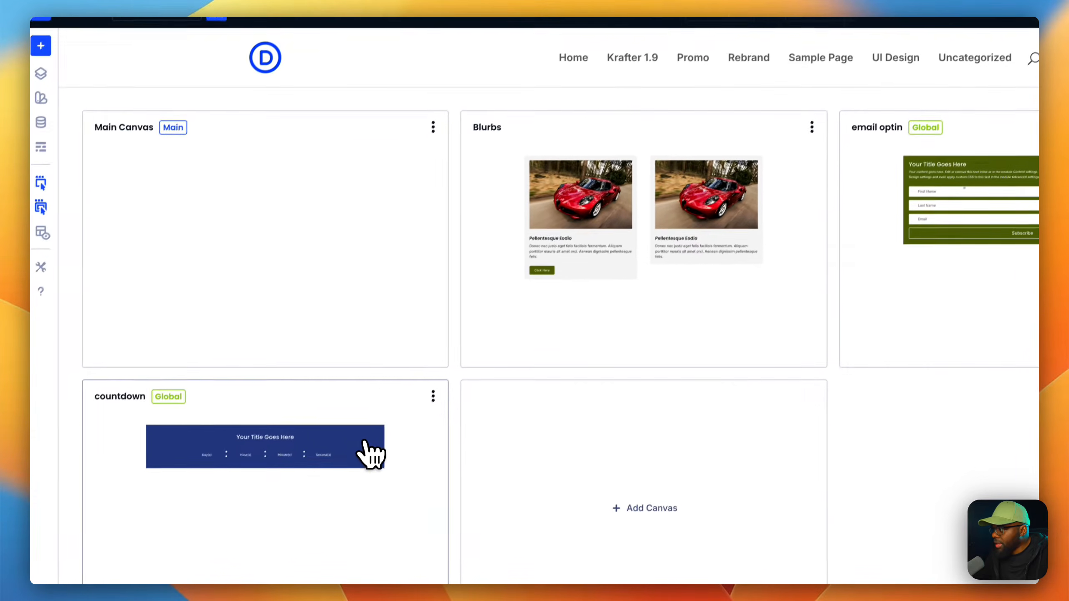
pyautogui.click(397, 460)
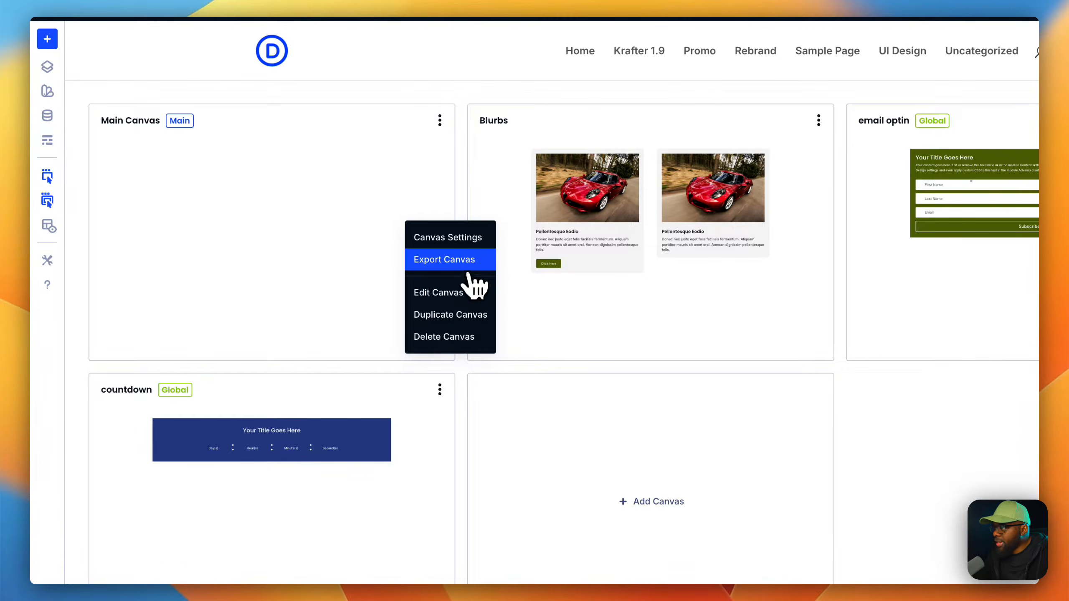
pyautogui.click(473, 239)
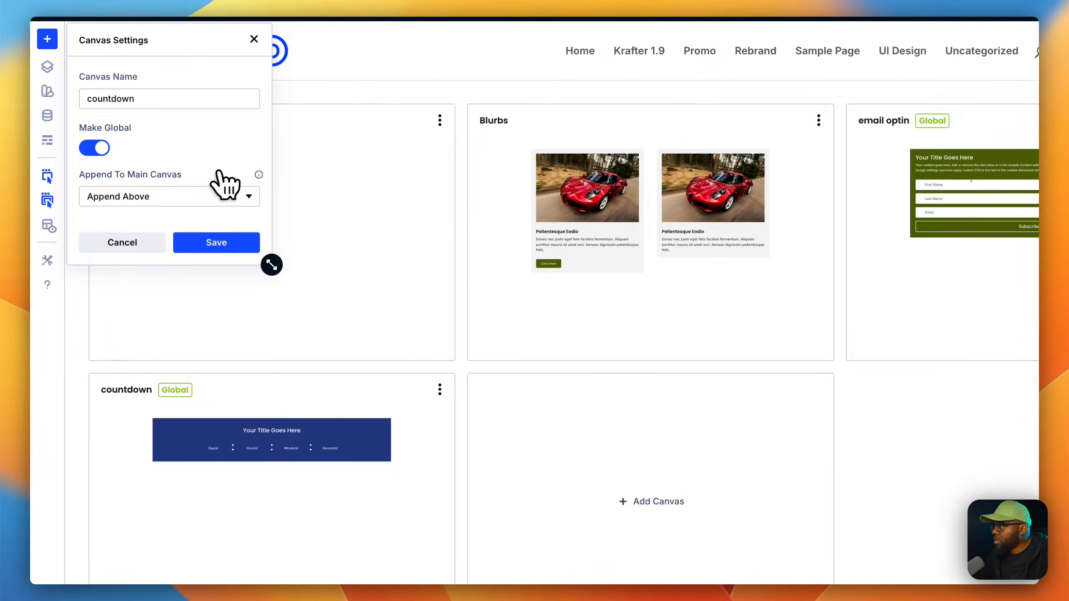
pyautogui.click(176, 200)
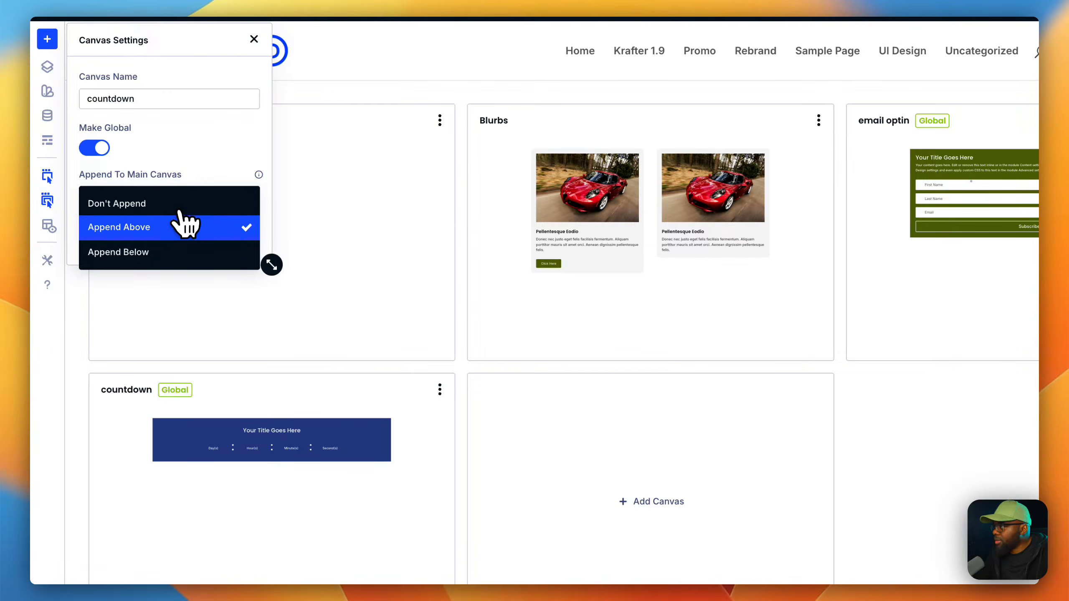
pyautogui.click(162, 205)
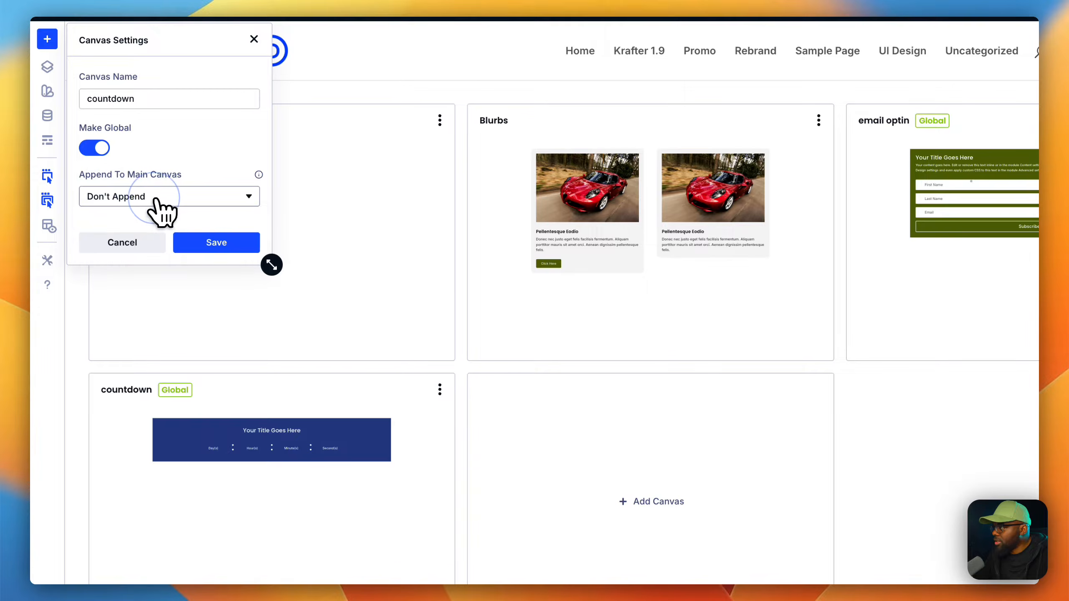
pyautogui.click(234, 242)
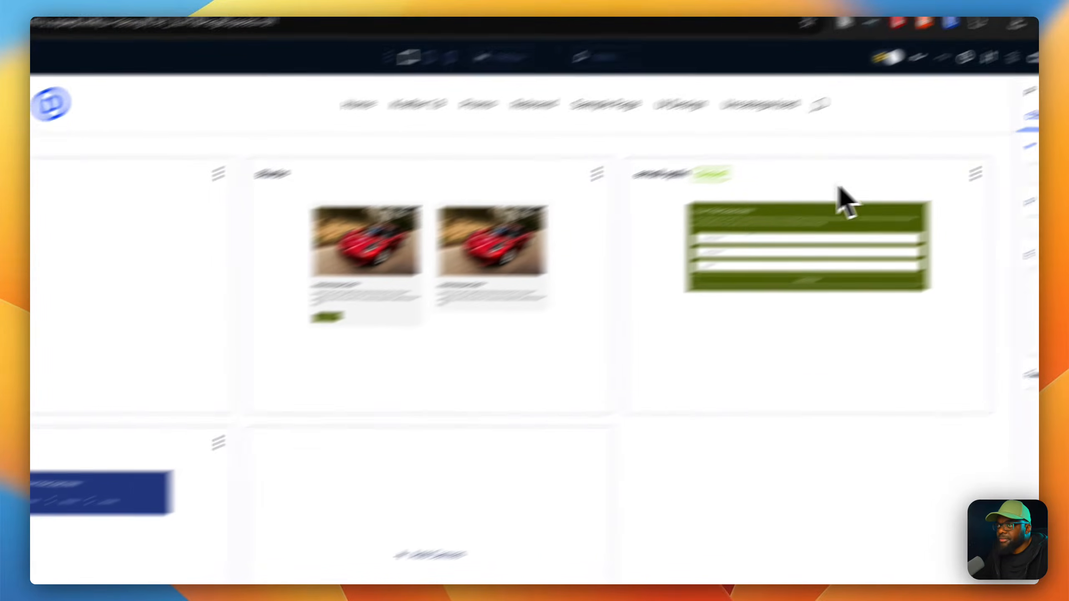
pyautogui.click(1013, 101)
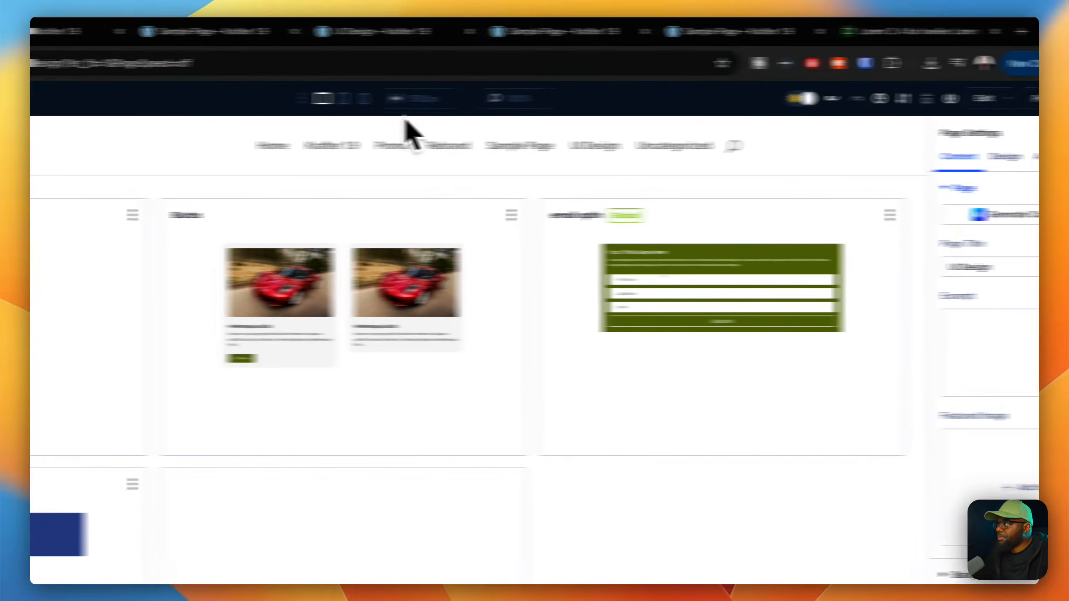
# Reload the UI Design preview to check for the countdown and return to the canvas grid.
pyautogui.click(340, 33)
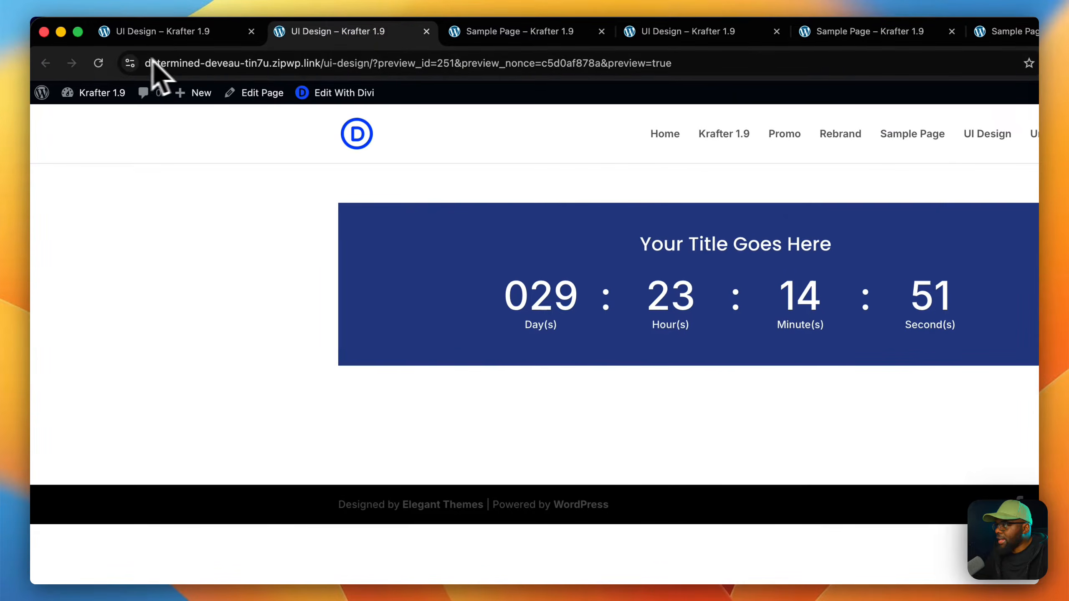
pyautogui.click(70, 63)
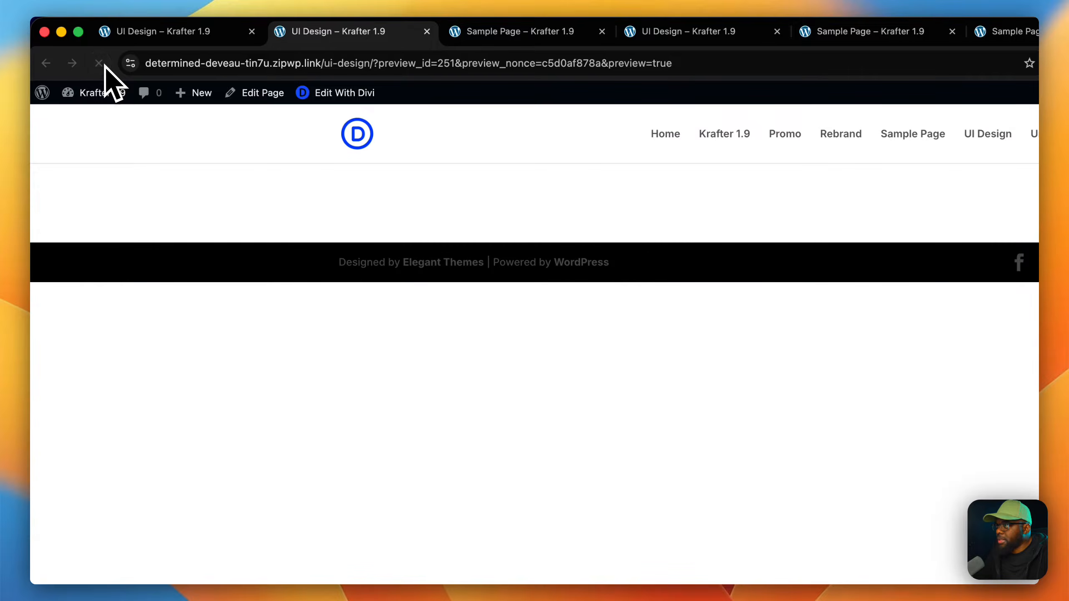
pyautogui.click(207, 33)
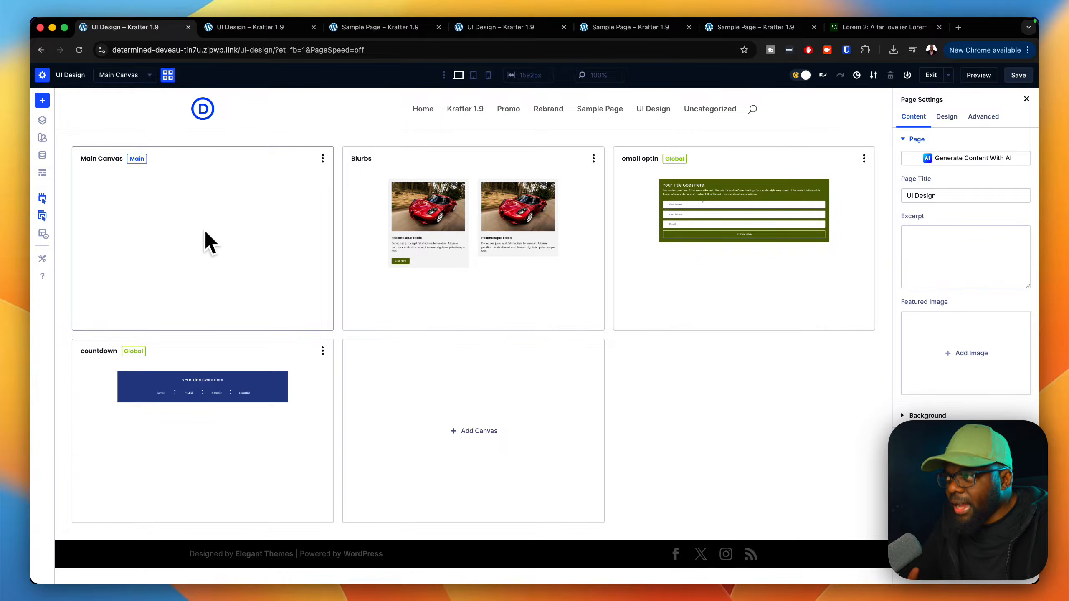
# View the Blurbs canvas, return to the canvas grid, and make Blurbs the main canvas.
pyautogui.click(398, 269)
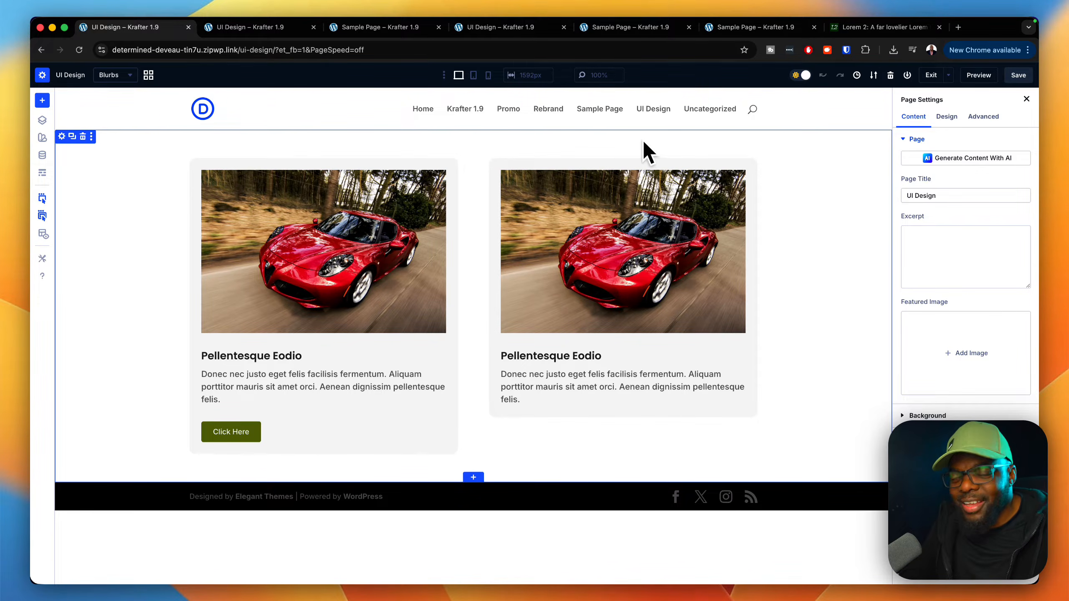
pyautogui.click(148, 74)
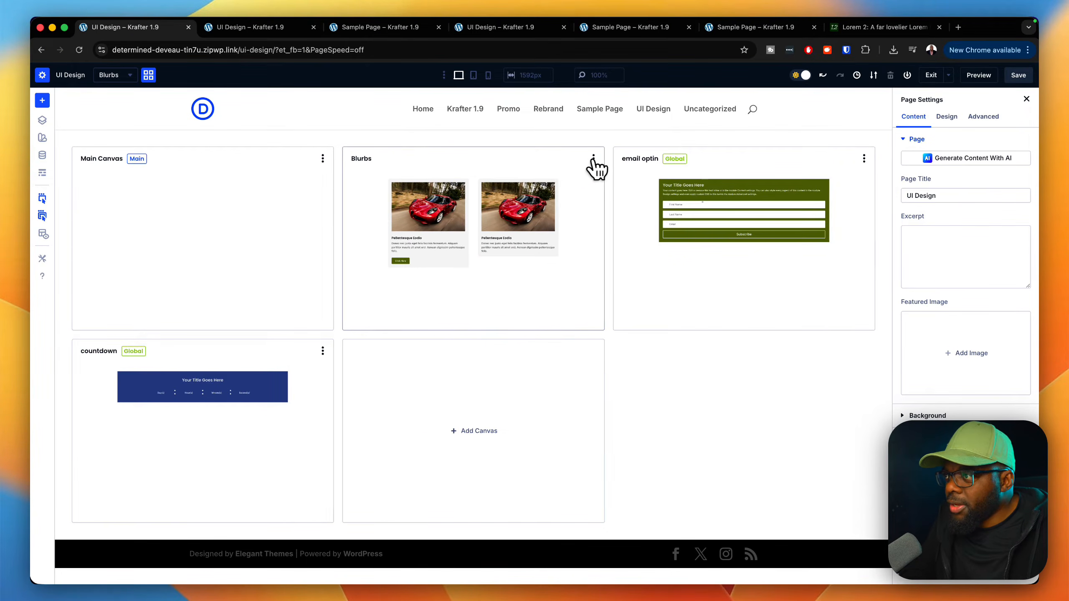
pyautogui.click(594, 159)
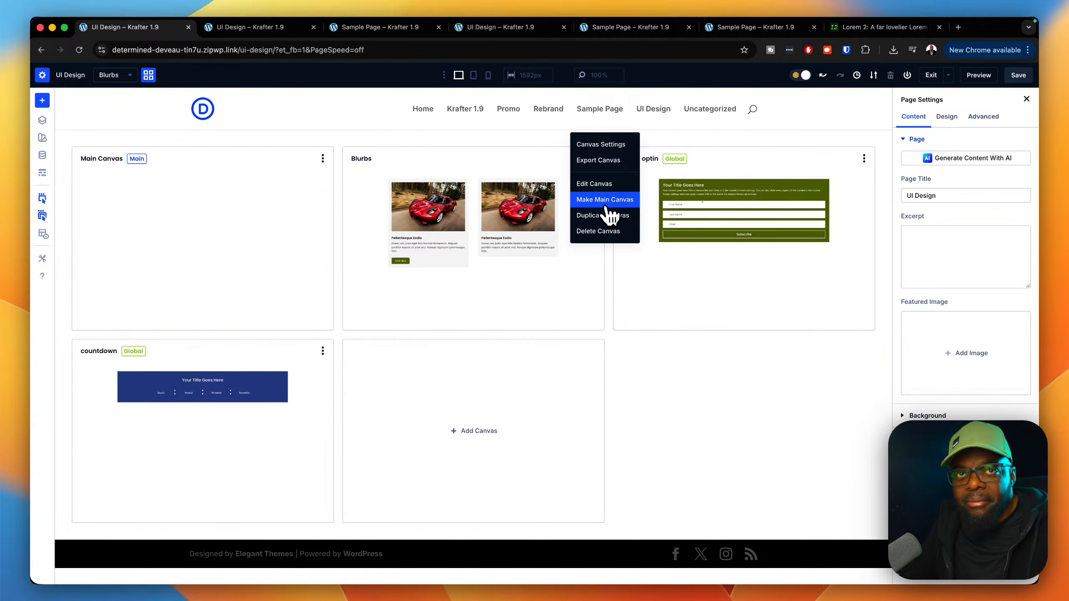
pyautogui.click(606, 205)
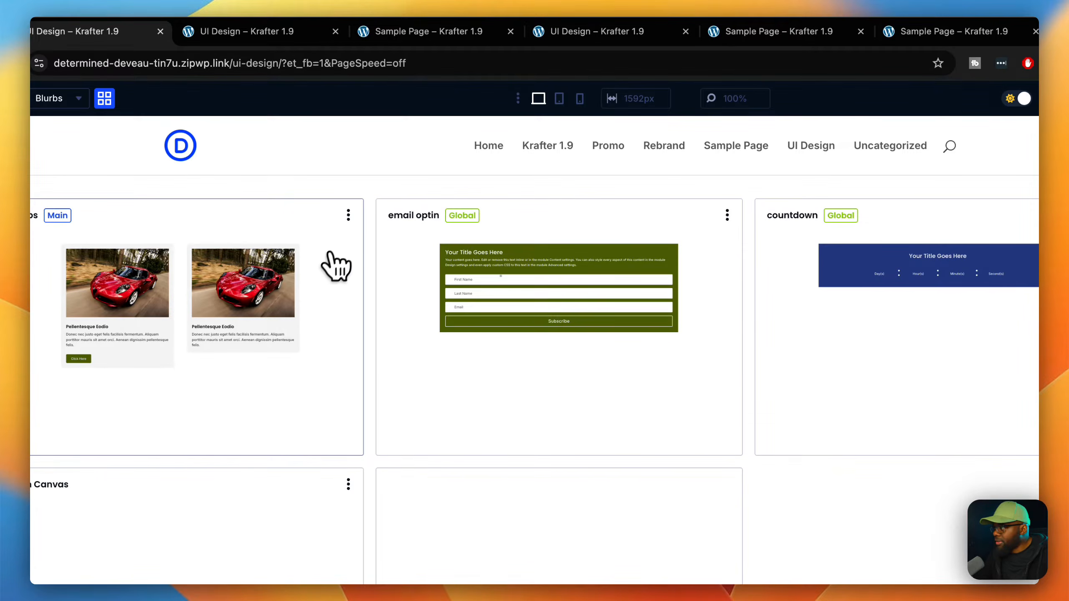
# Edit the Blurbs canvas and replace the second column's blurb with a copy of the blurb that has the Click Here button.
pyautogui.click(348, 215)
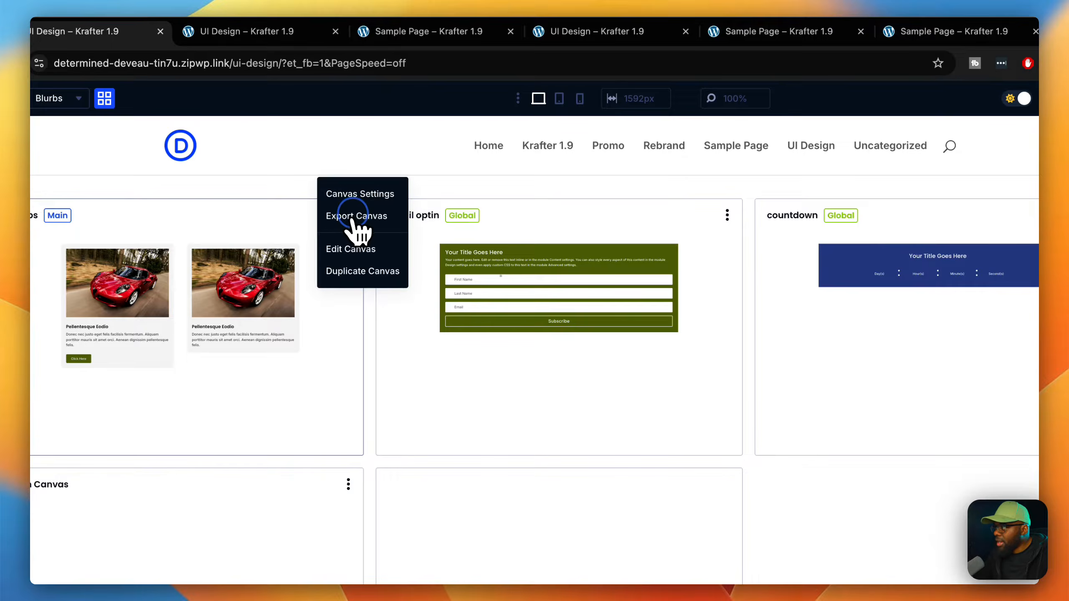
pyautogui.click(398, 263)
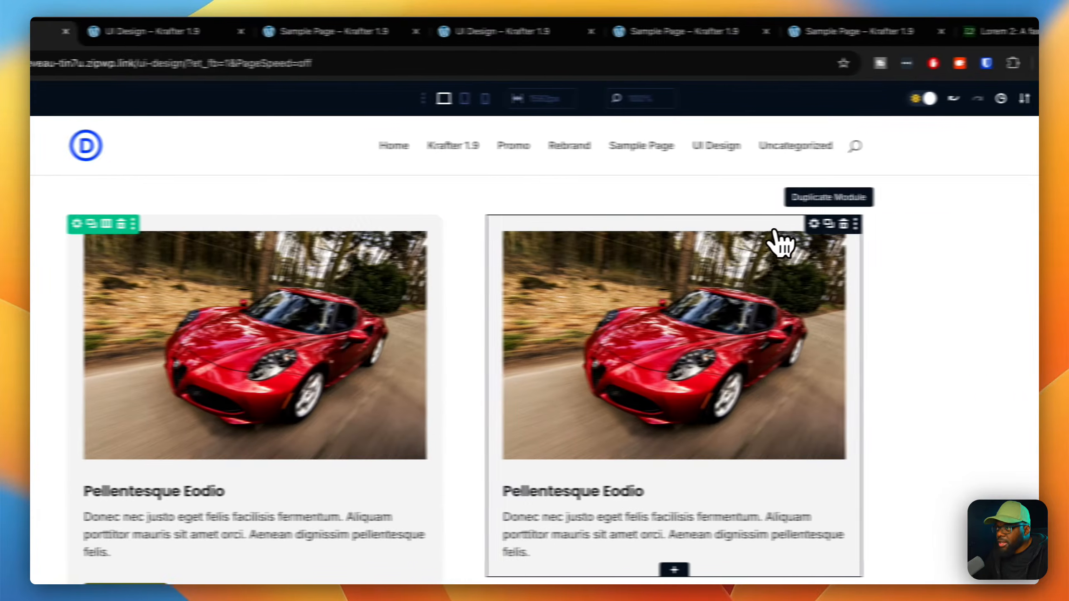
pyautogui.click(847, 223)
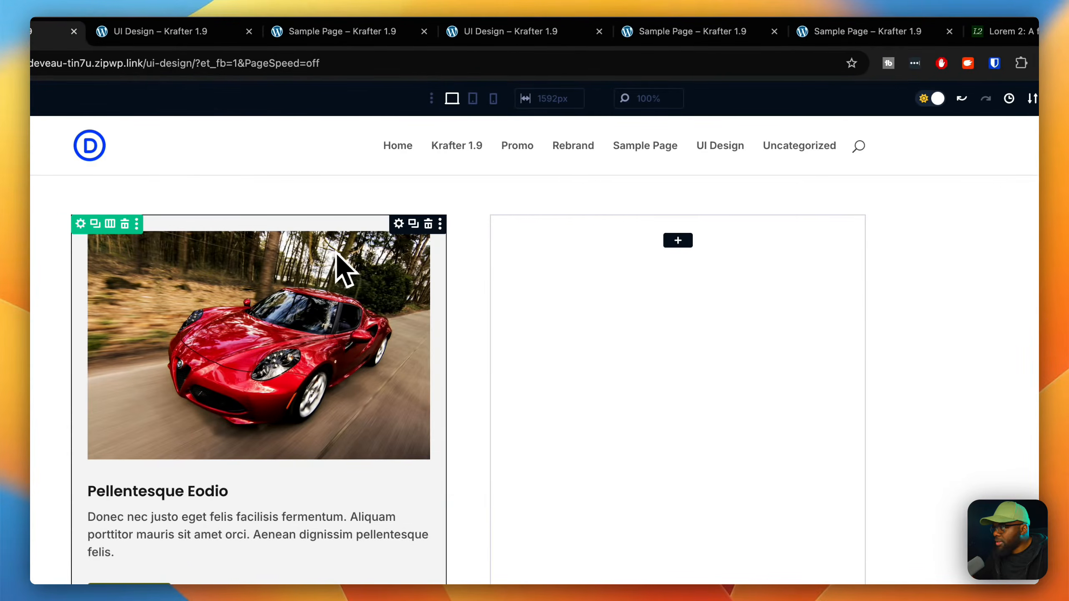
pyautogui.moveTo(406, 235); pyautogui.dragTo(696, 257)
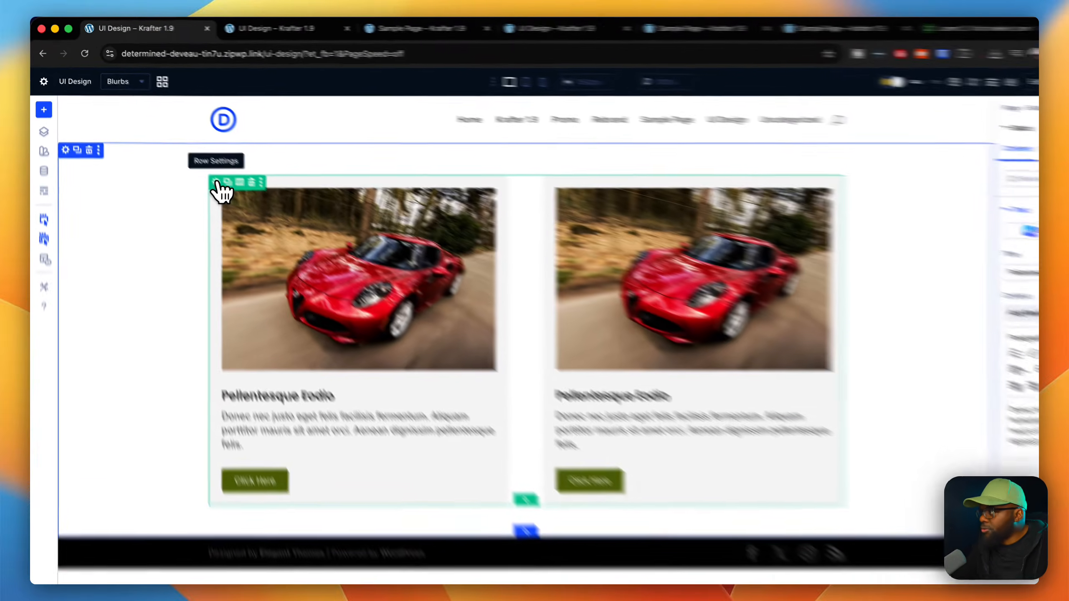
# Apply the content row preset to the row holding the two blurbs and expand its Elements settings.
pyautogui.click(196, 164)
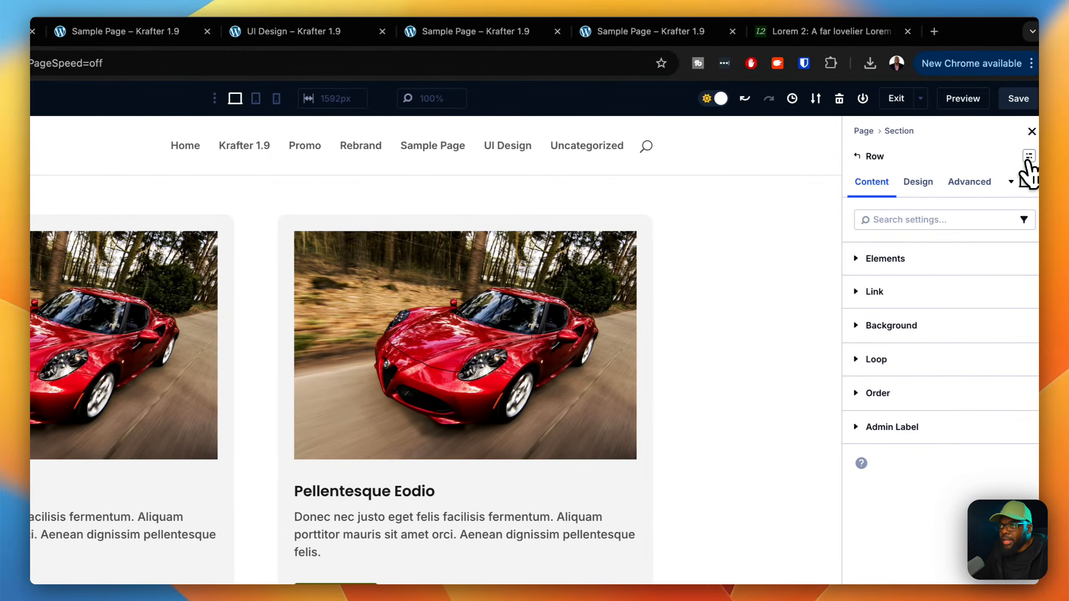
pyautogui.click(1021, 157)
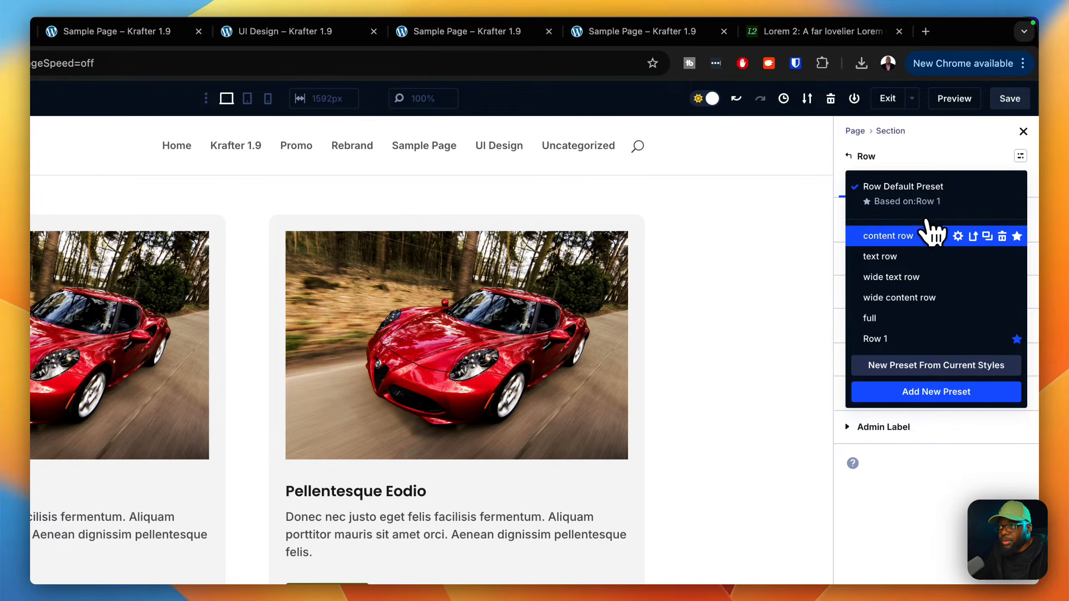
pyautogui.click(915, 236)
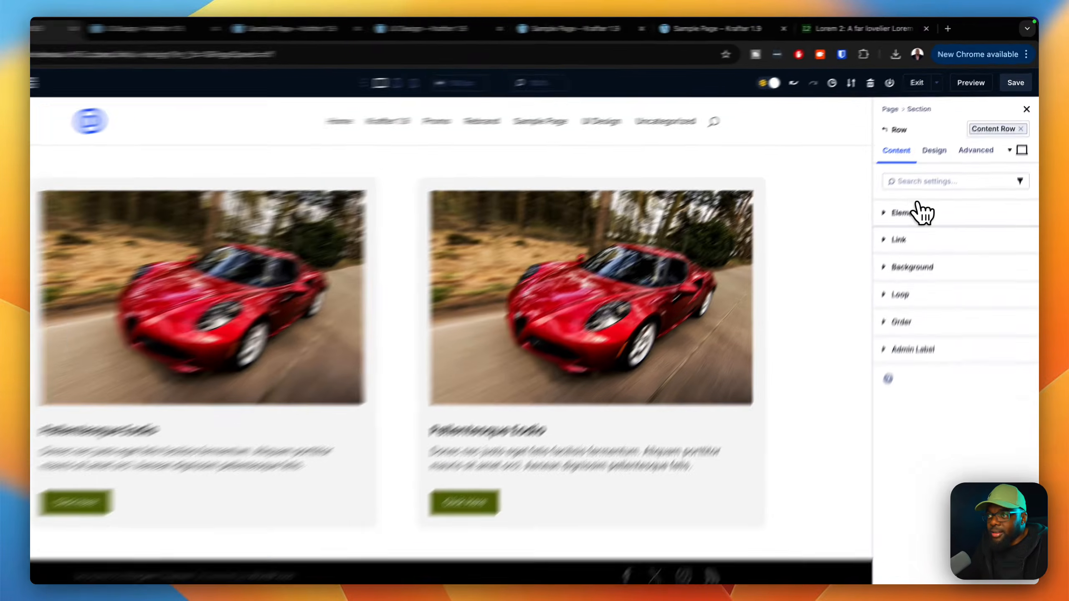
pyautogui.click(930, 190)
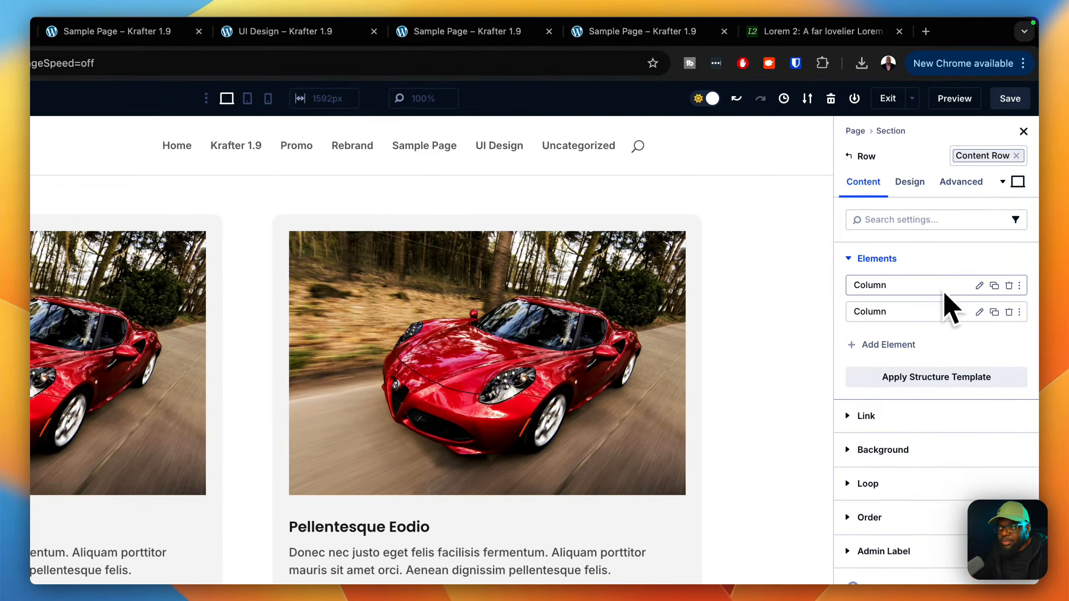
# Try the gap x-small layout preset on the blurbs row, replace it with gap large, and save the page.
pyautogui.click(922, 186)
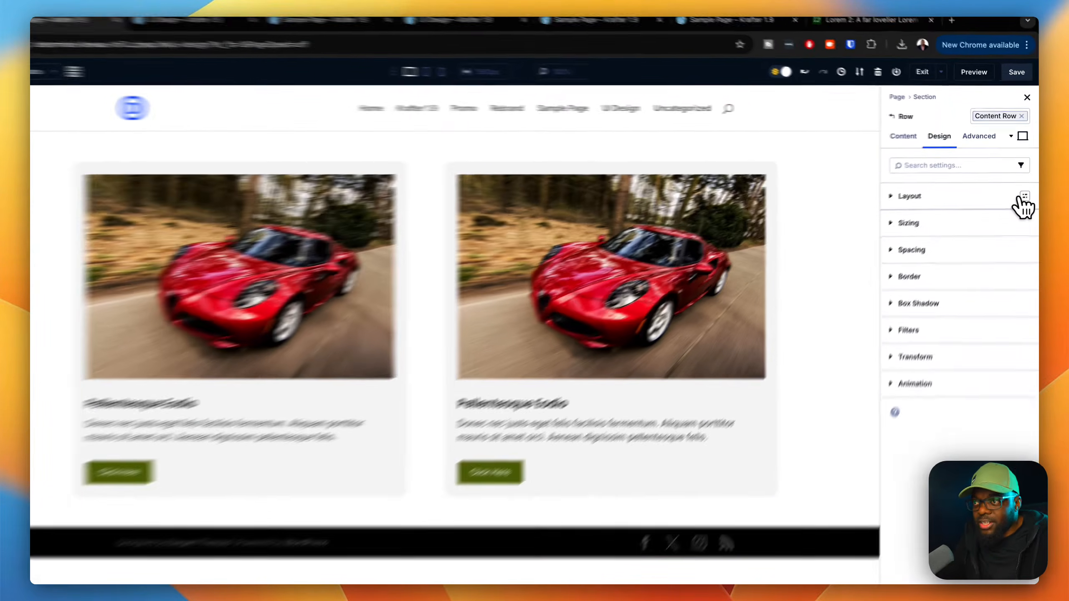
pyautogui.click(1027, 190)
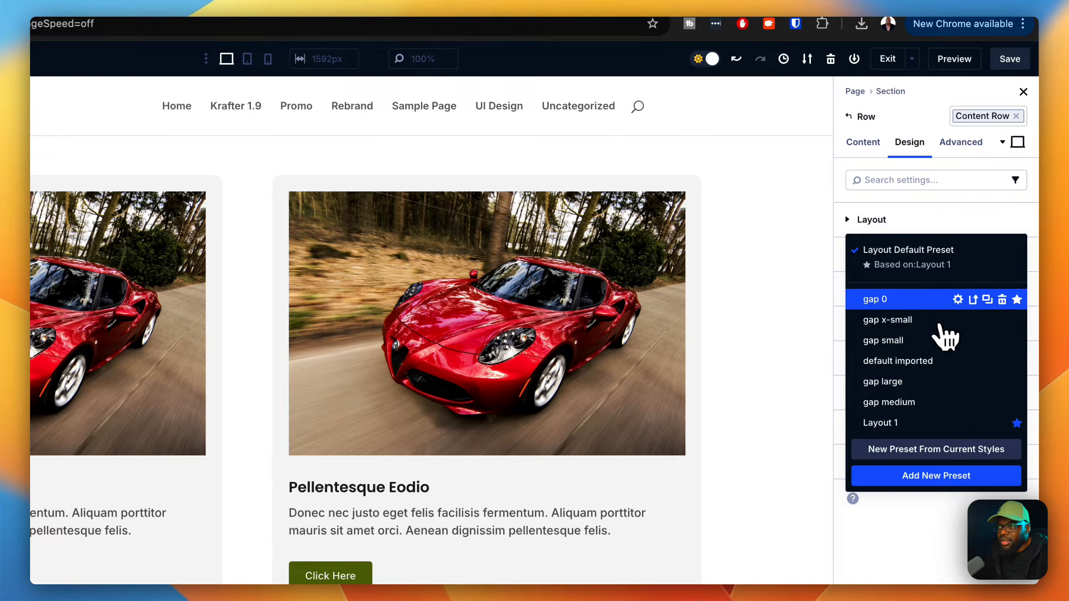
pyautogui.click(922, 327)
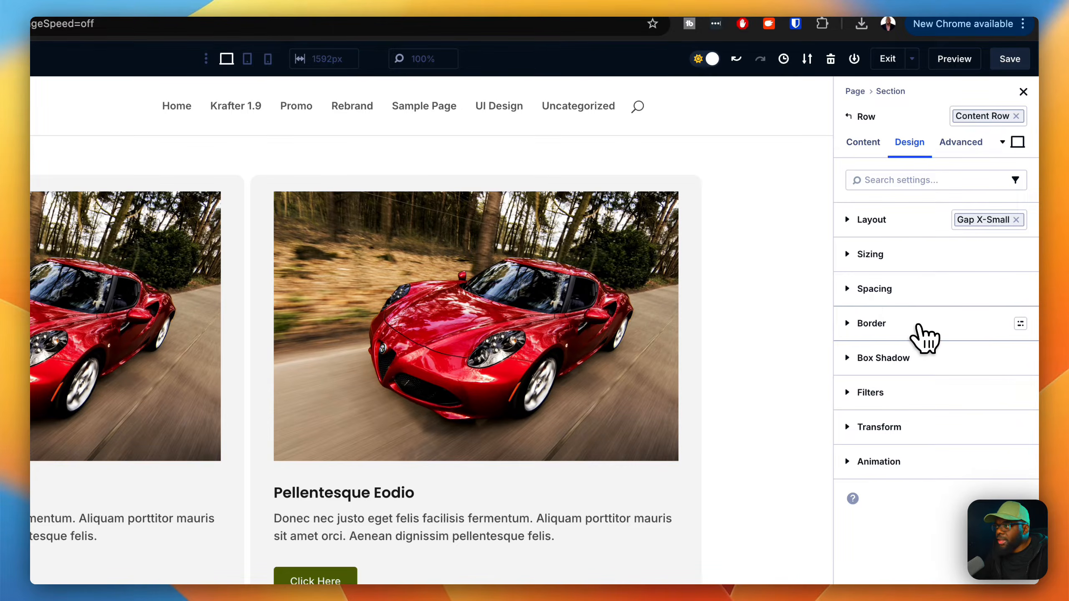
pyautogui.click(1017, 220)
pyautogui.click(1020, 220)
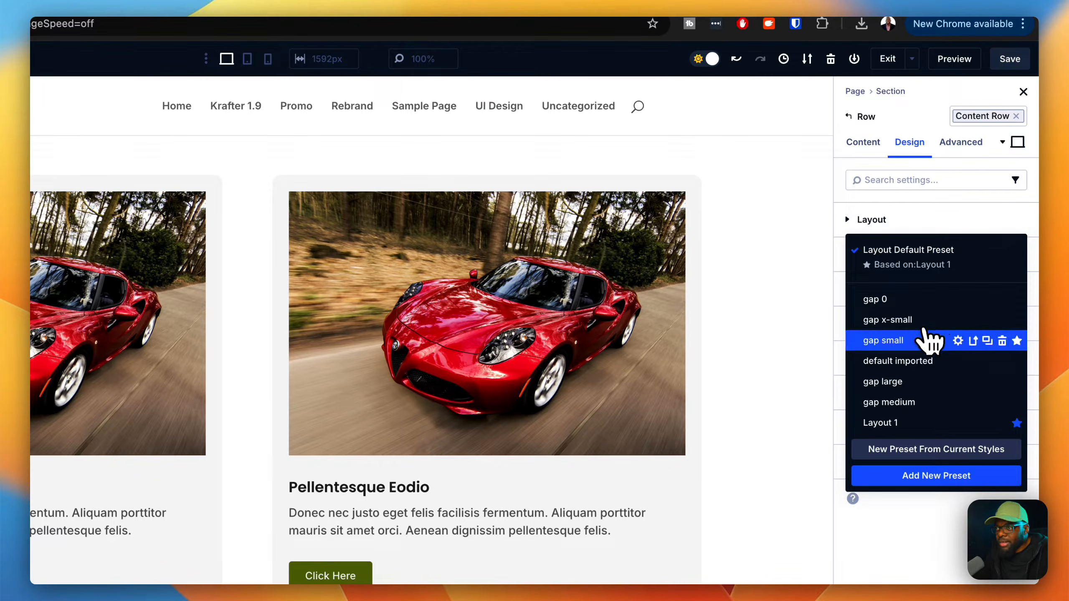
pyautogui.click(915, 384)
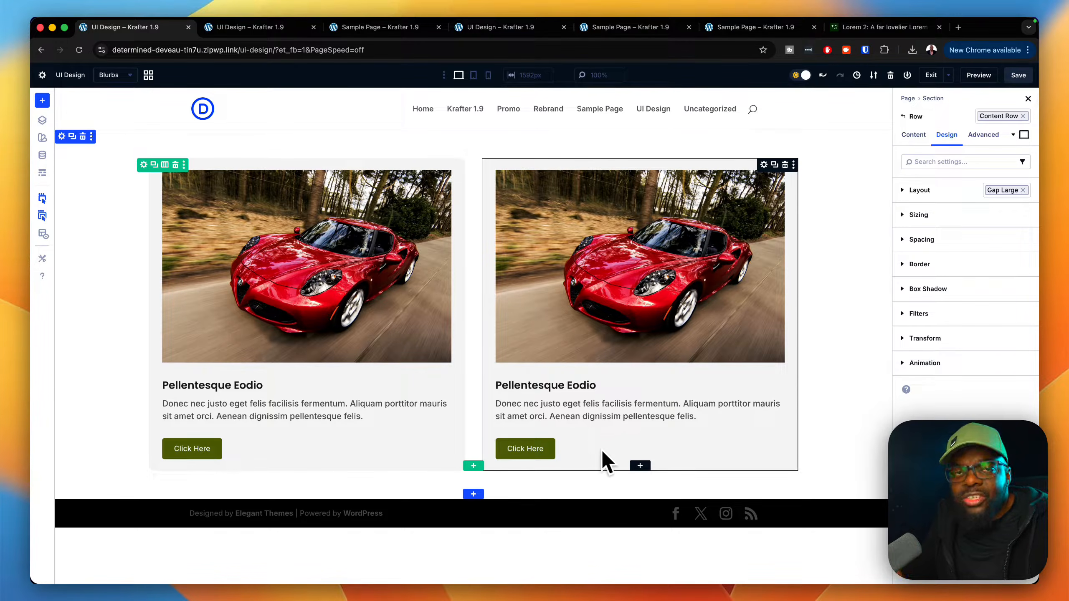
pyautogui.click(1022, 75)
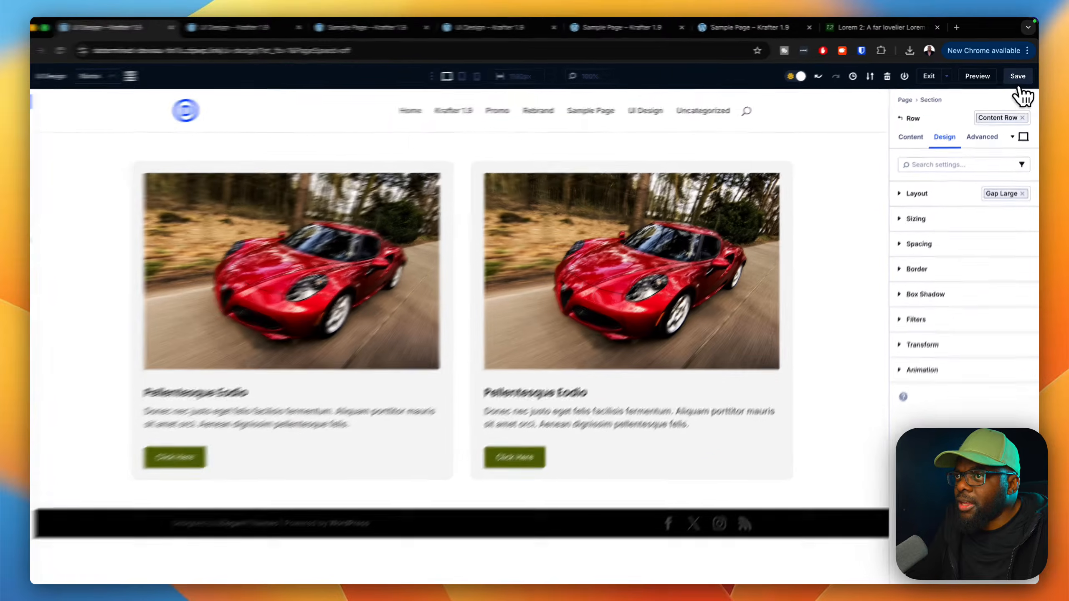
pyautogui.click(1018, 75)
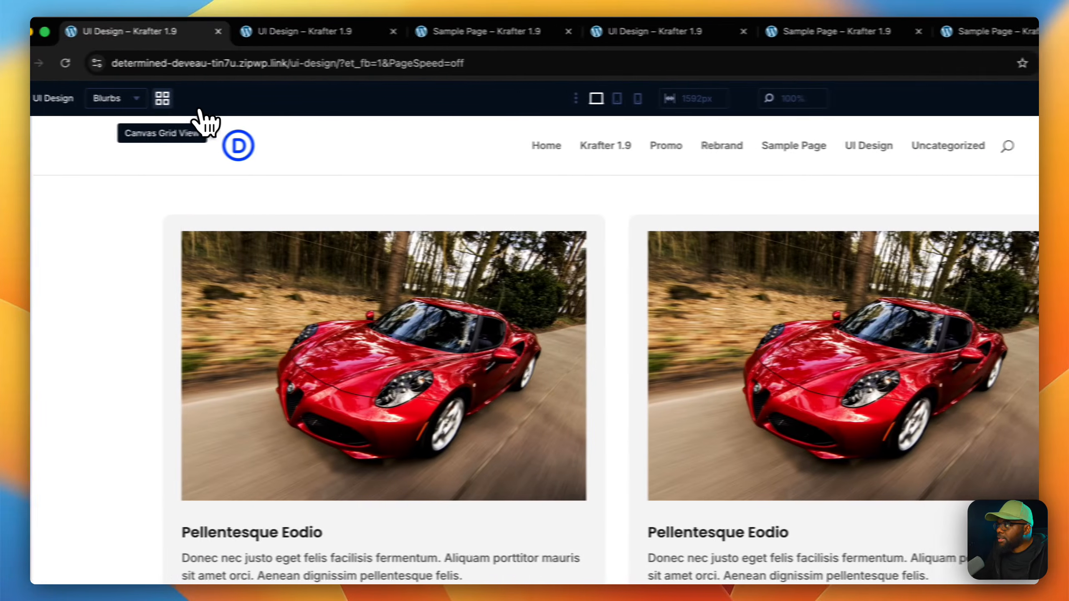
# Add a non-global canvas named "experim" with Don't Append from the canvas grid and insert a single-column row in it.
pyautogui.click(164, 97)
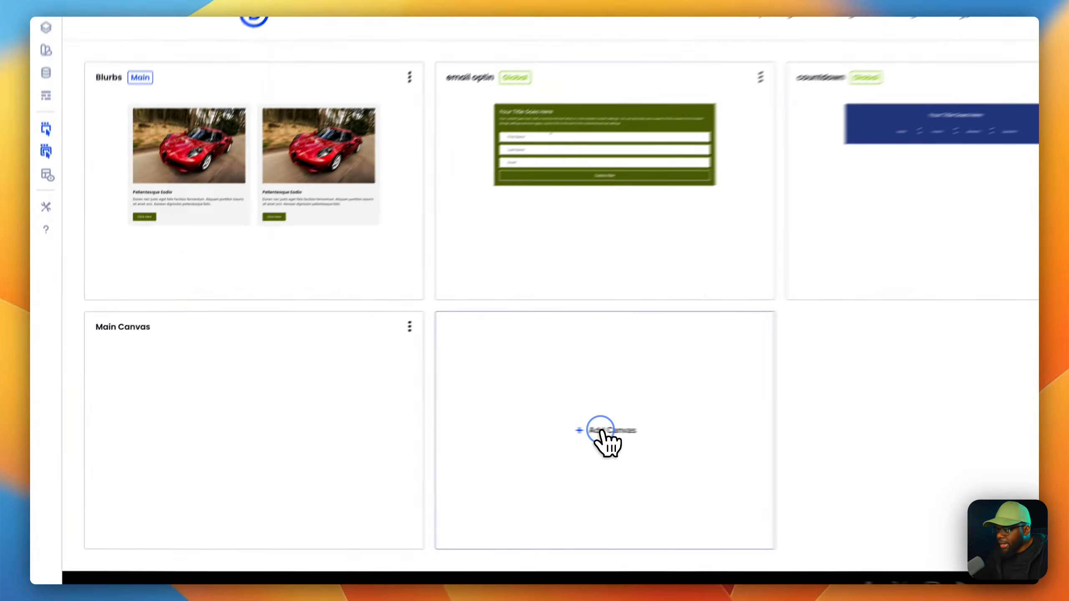
pyautogui.click(477, 438)
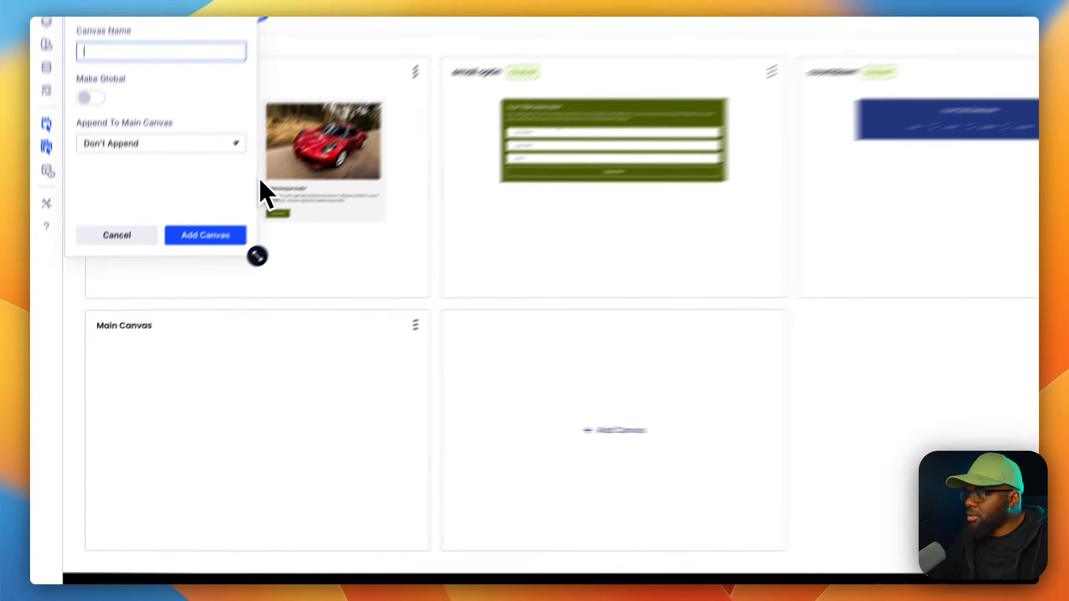
pyautogui.write('experim')
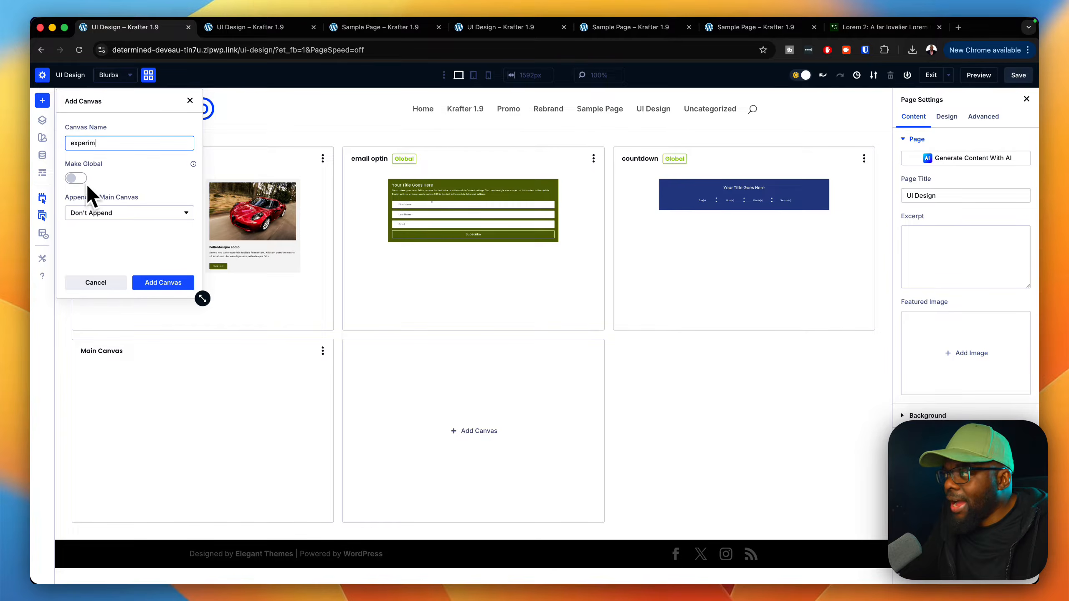
pyautogui.click(163, 283)
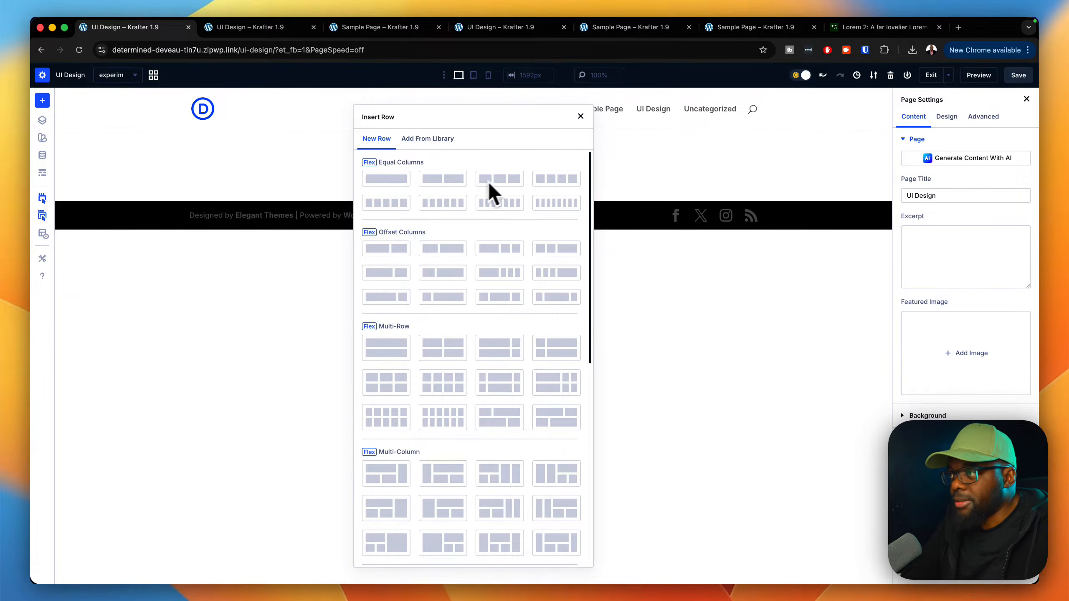
pyautogui.click(406, 181)
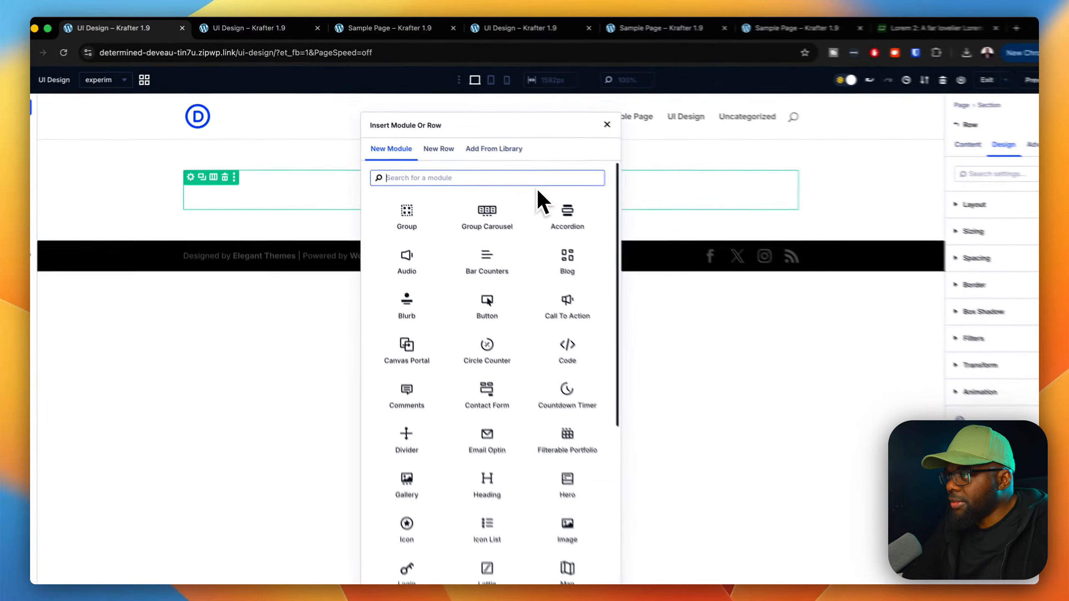
# Insert a Heading module in the experim canvas's row and set its text to "Pellentesque odio".
pyautogui.write('head')
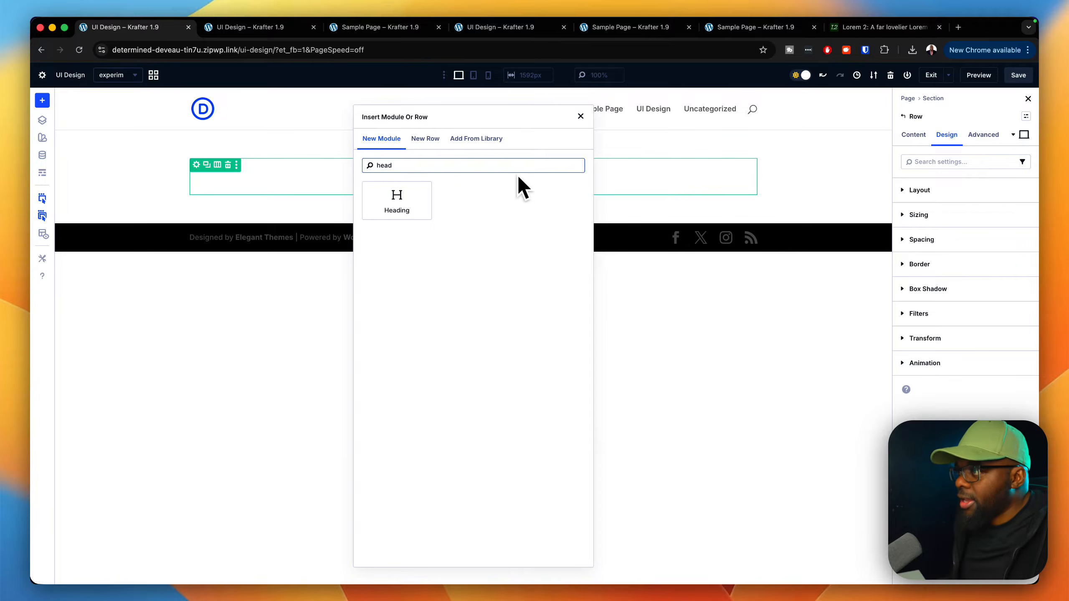
pyautogui.click(399, 198)
pyautogui.tripleClick(348, 167)
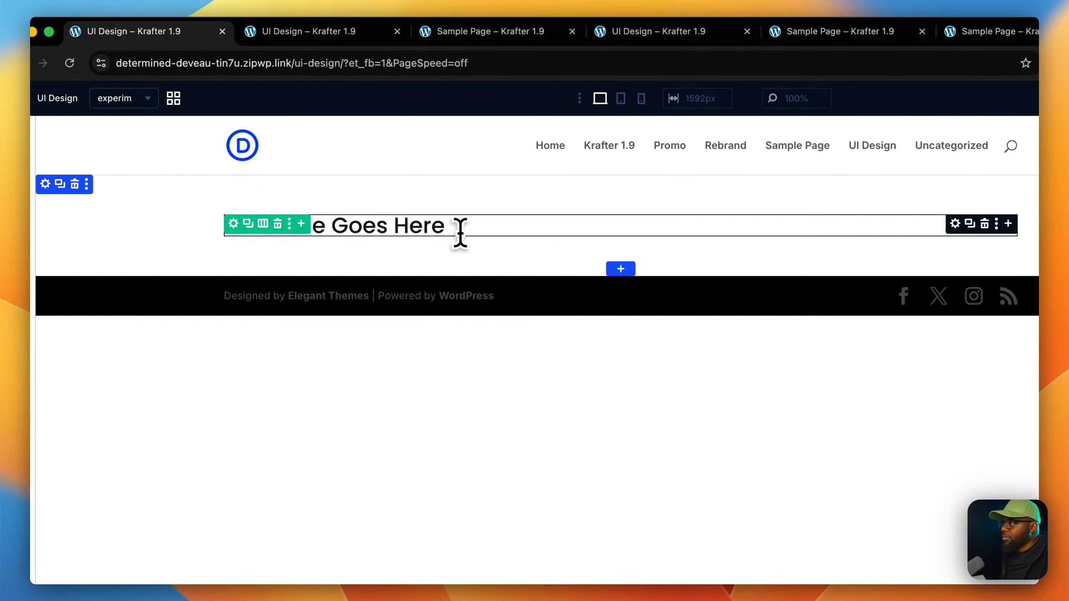
pyautogui.write('Pellentesque odio')
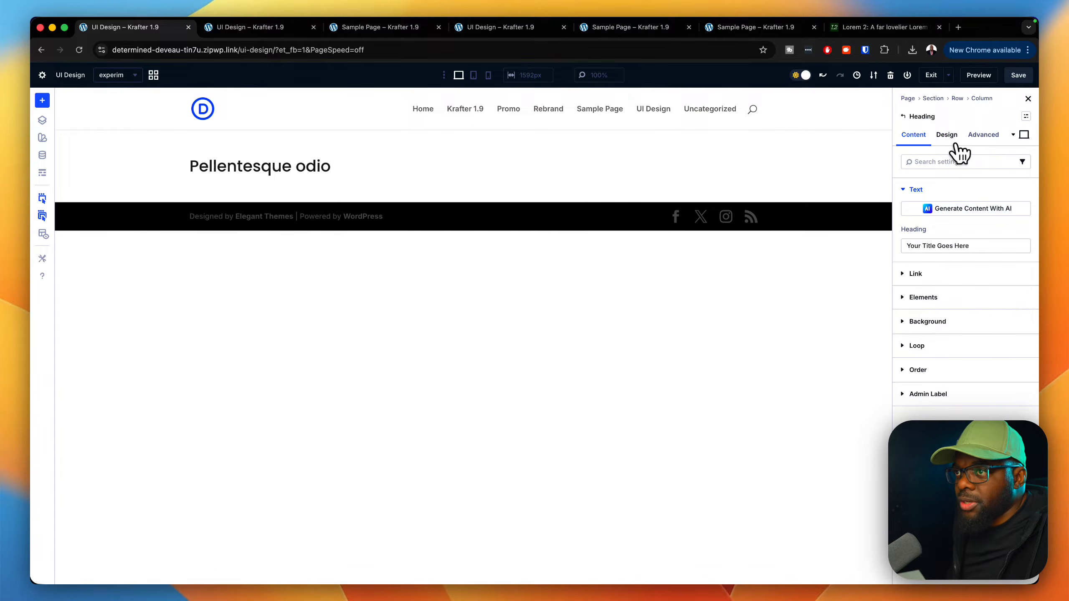
# Apply the Heading large preset to the heading's Heading Text settings.
pyautogui.click(951, 139)
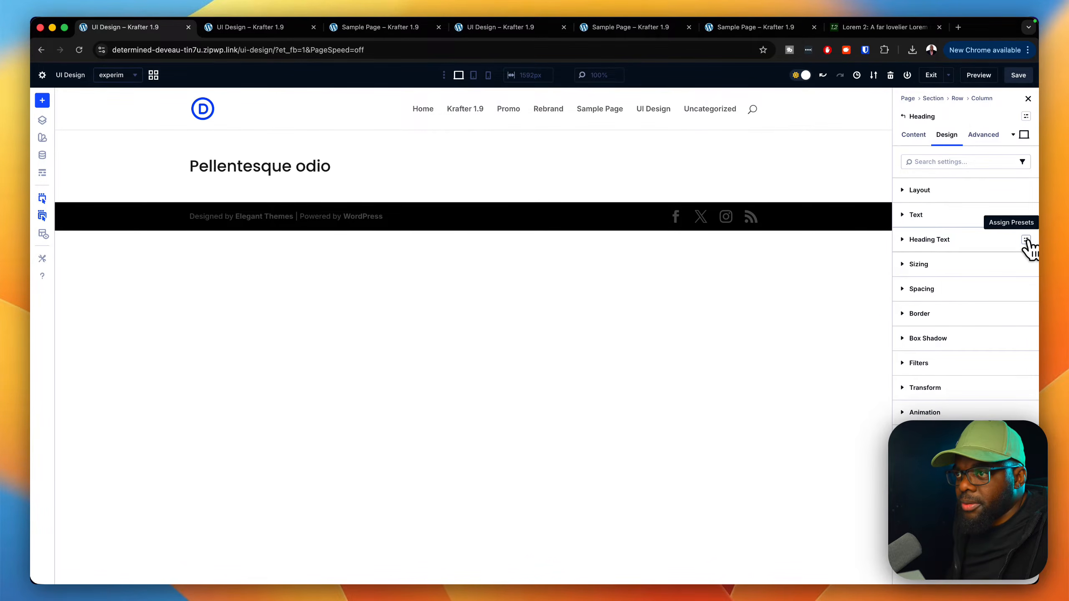
pyautogui.click(1026, 241)
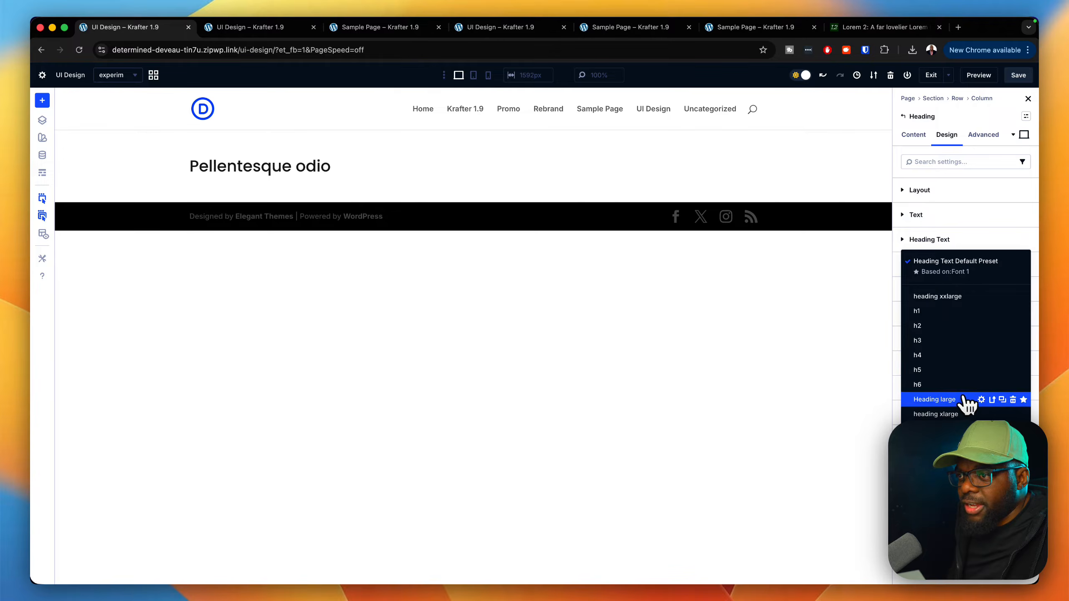
pyautogui.click(964, 399)
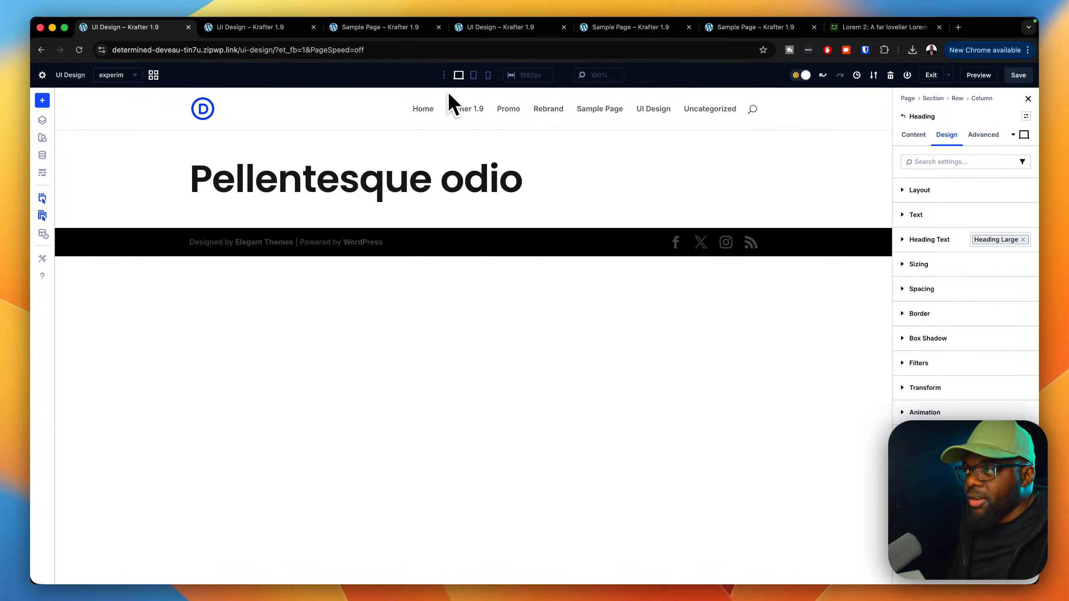
# Check the heading at tablet and phone widths, return to the desktop view, and center the heading text.
pyautogui.click(474, 75)
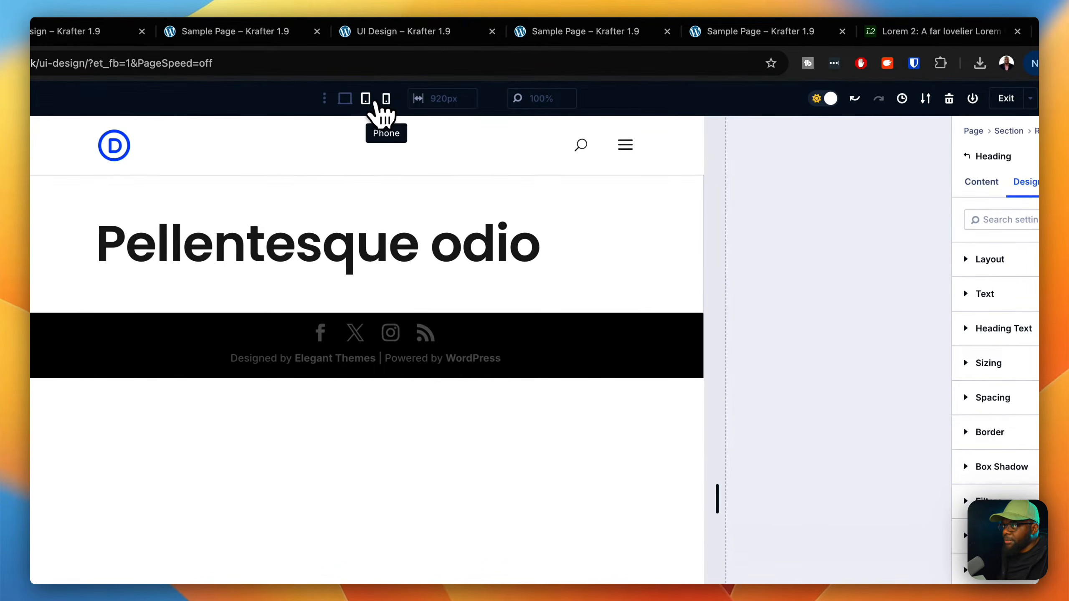
pyautogui.click(393, 97)
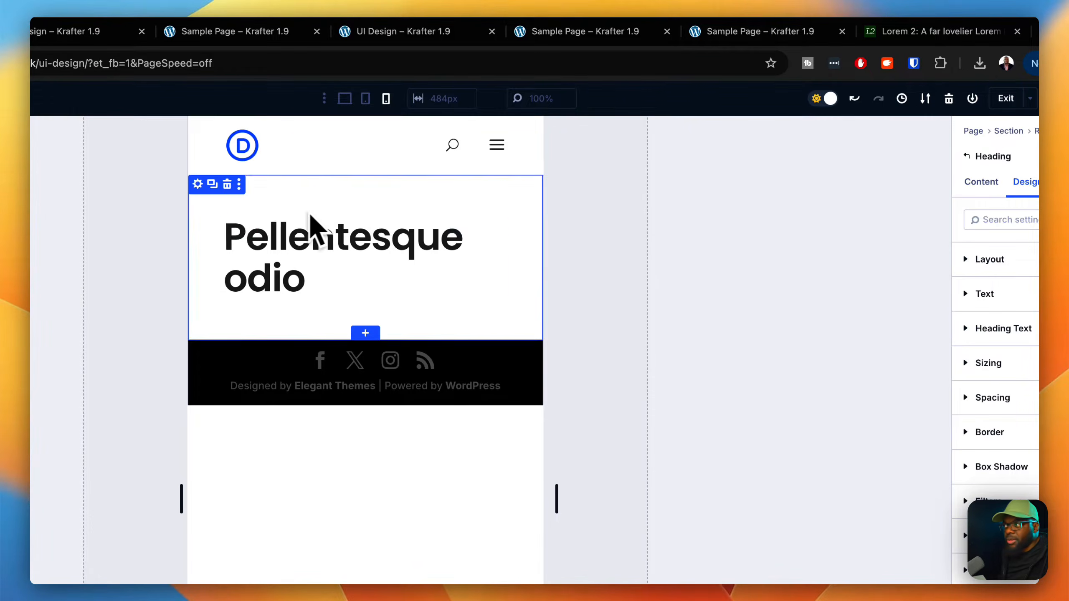
pyautogui.click(345, 101)
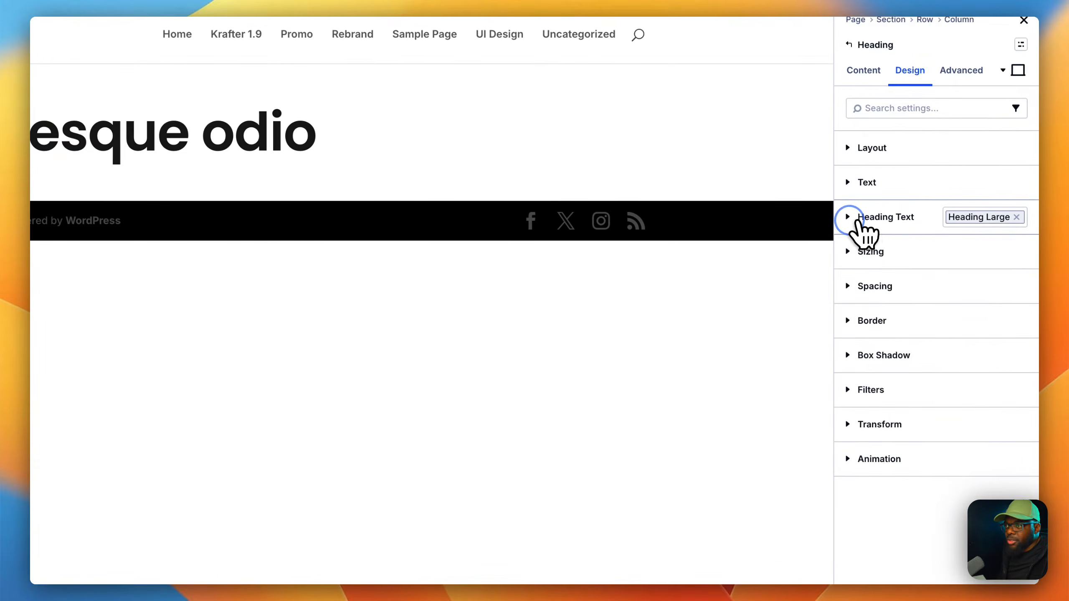
pyautogui.click(887, 223)
pyautogui.click(881, 471)
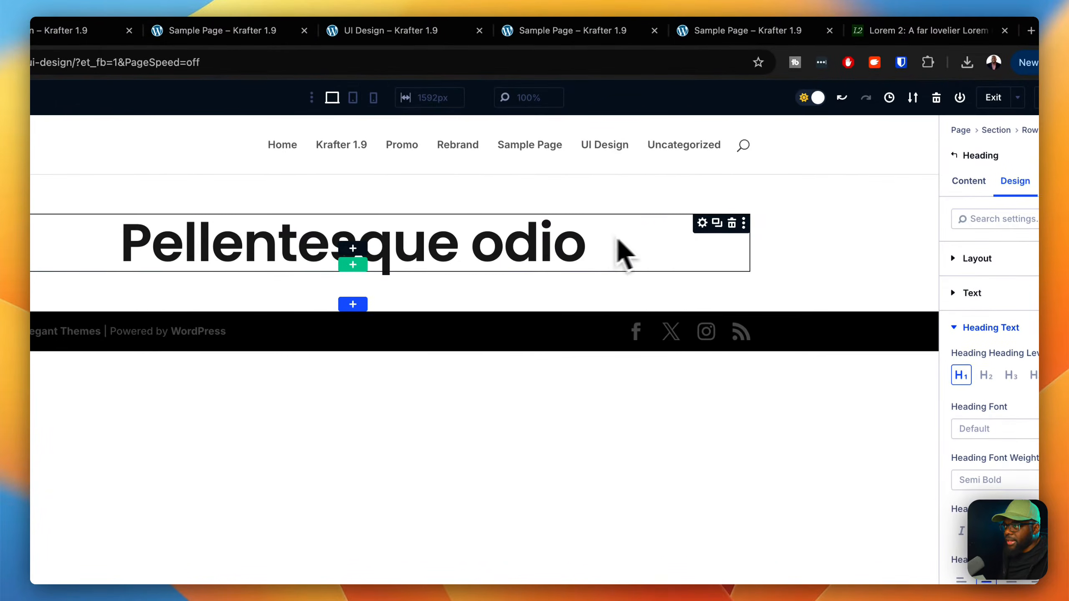
# Add a Text module below the heading, replace its body with the "Donec nec justo" paragraph from the Lorem 2 site, and center it.
pyautogui.click(369, 252)
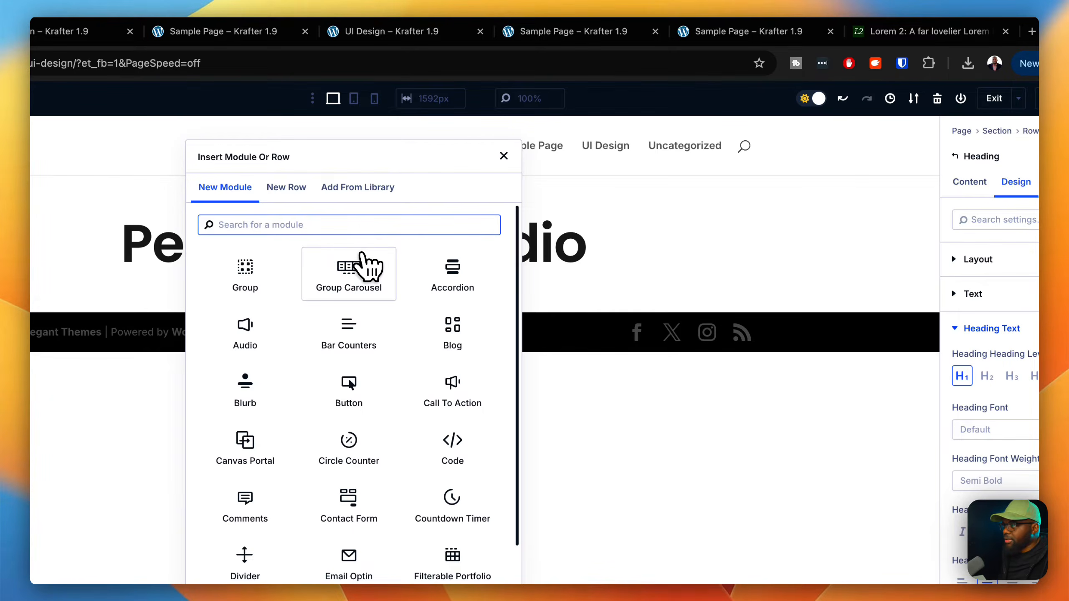
pyautogui.write('te')
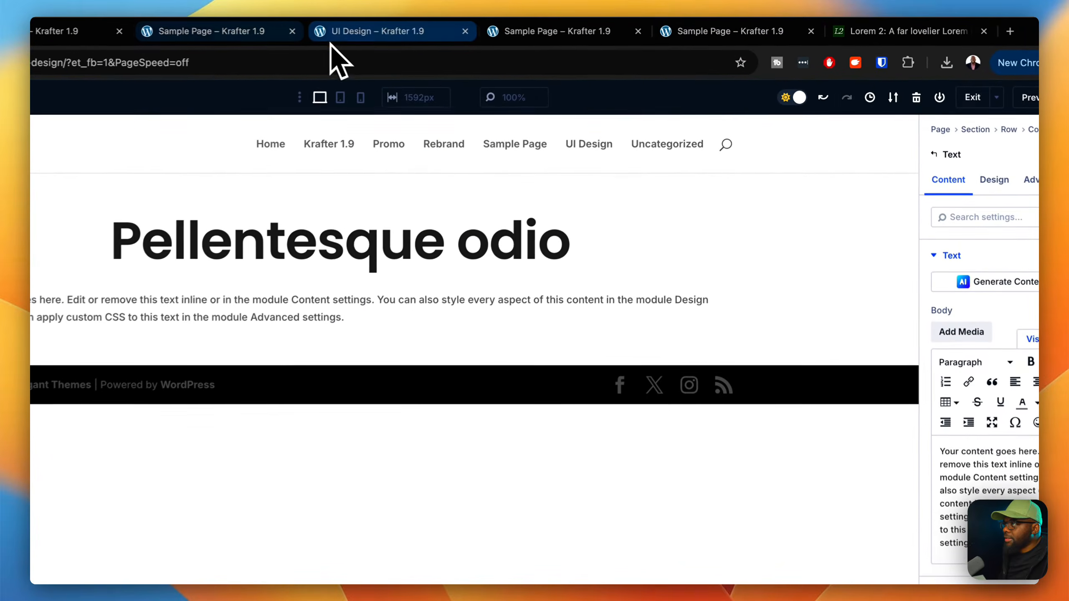
pyautogui.click(906, 31)
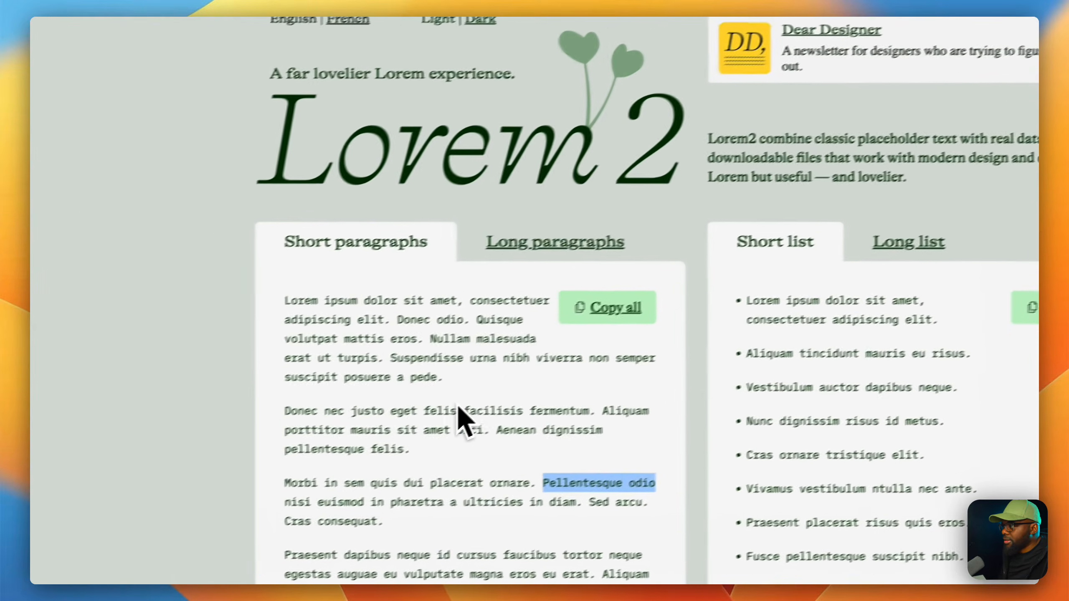
pyautogui.tripleClick(309, 408)
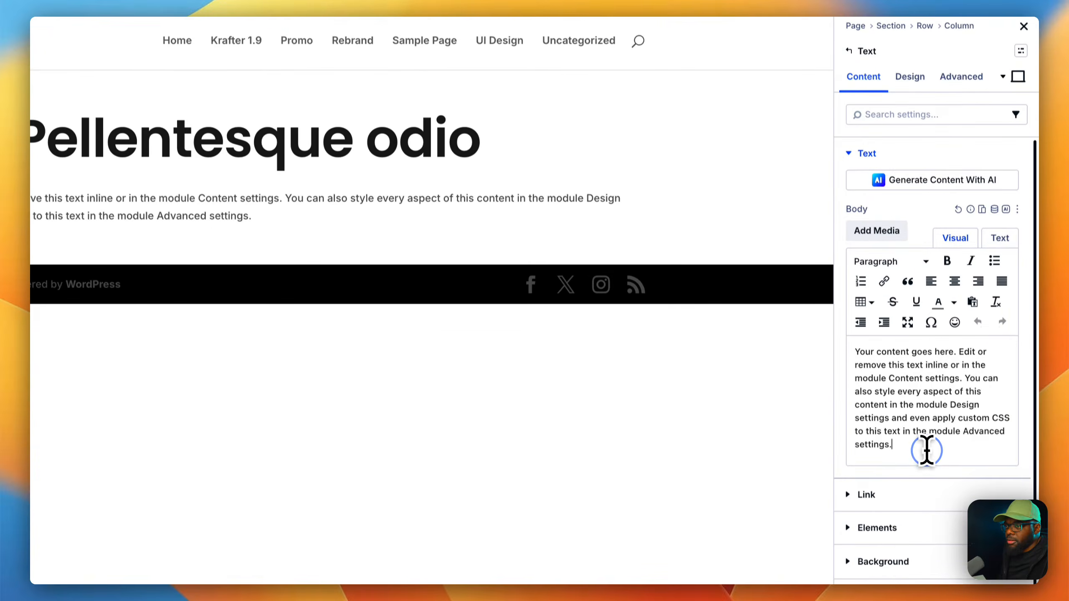
pyautogui.press('super+v')
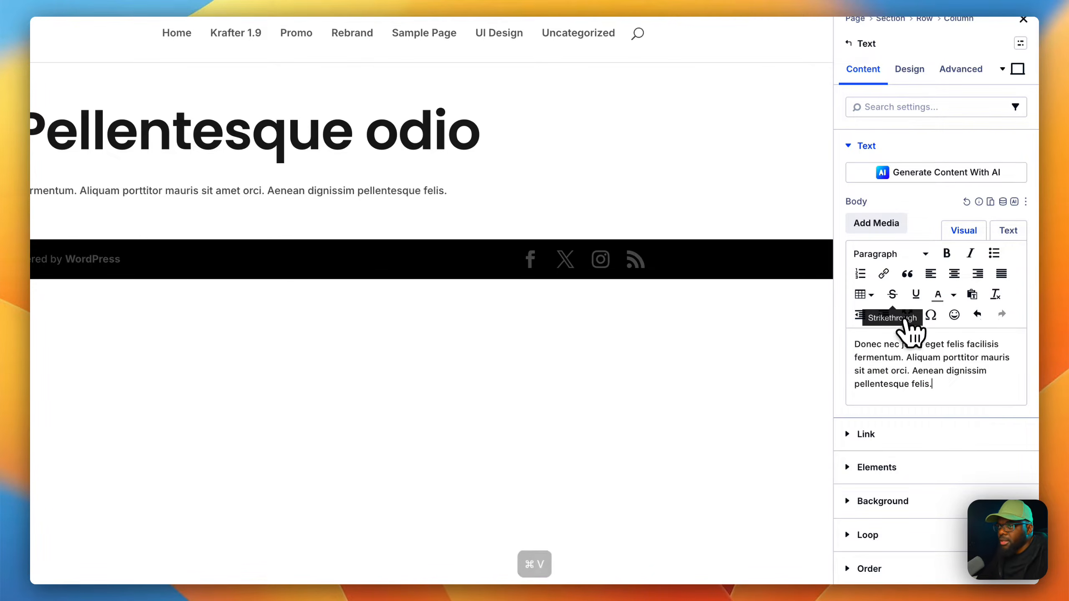
pyautogui.click(954, 274)
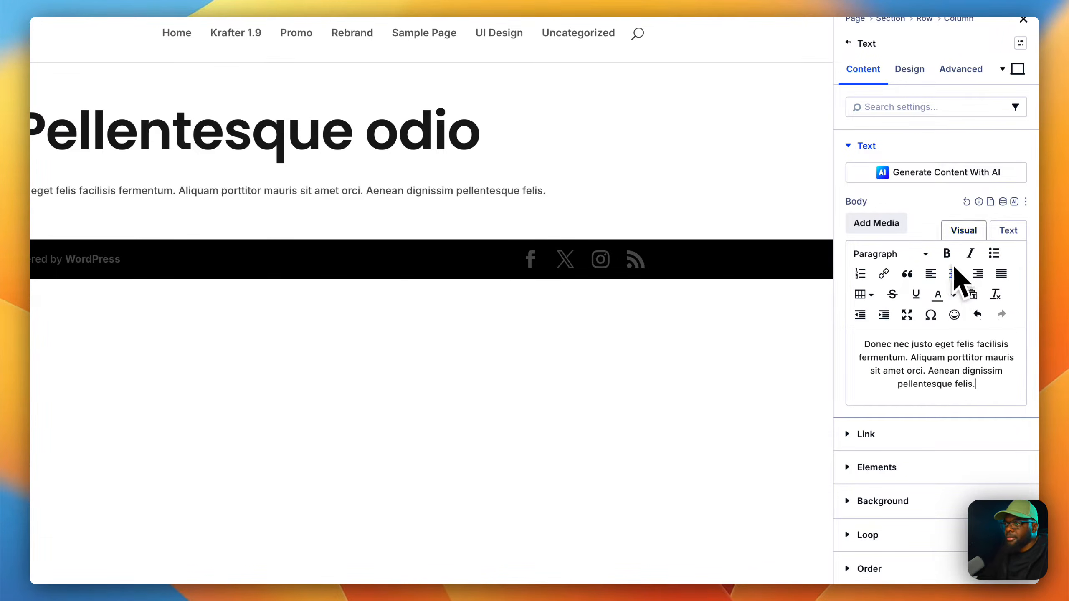
# Apply the body text l preset to the paragraph's Text design settings.
pyautogui.click(911, 69)
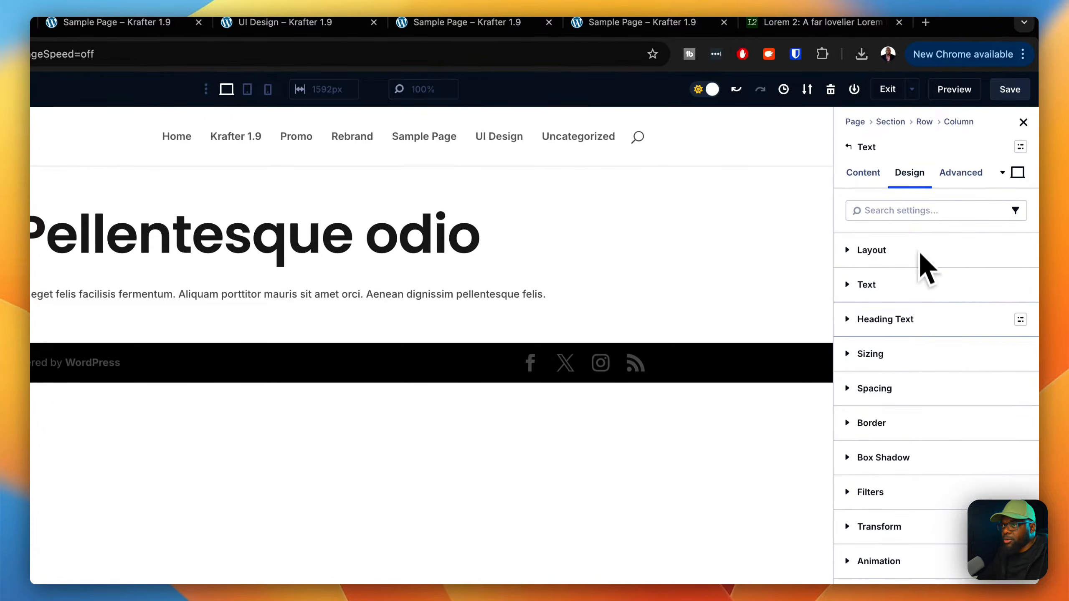
pyautogui.click(1022, 285)
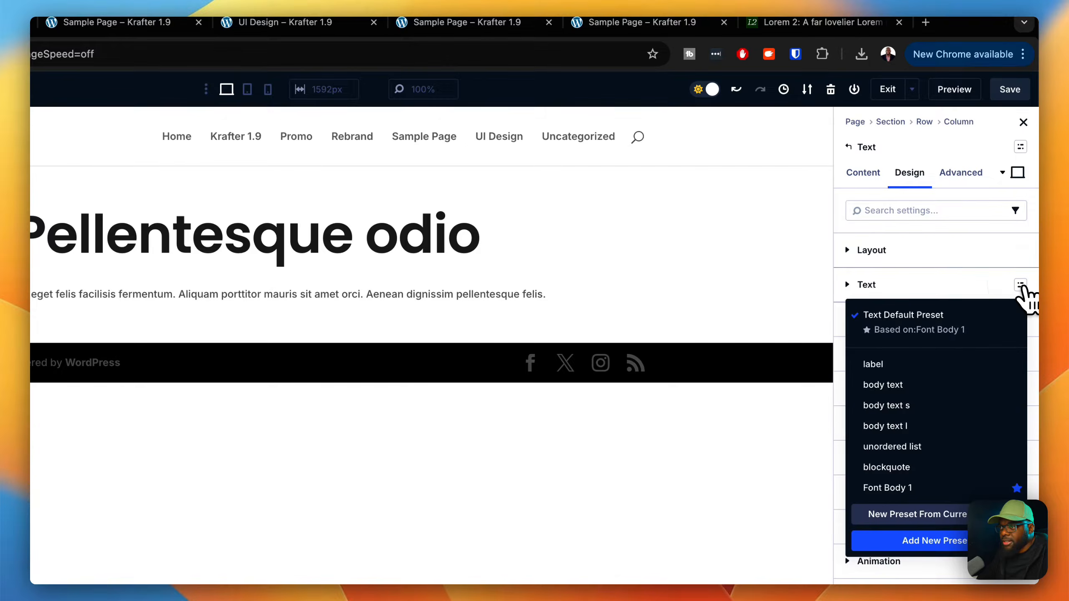
pyautogui.click(942, 436)
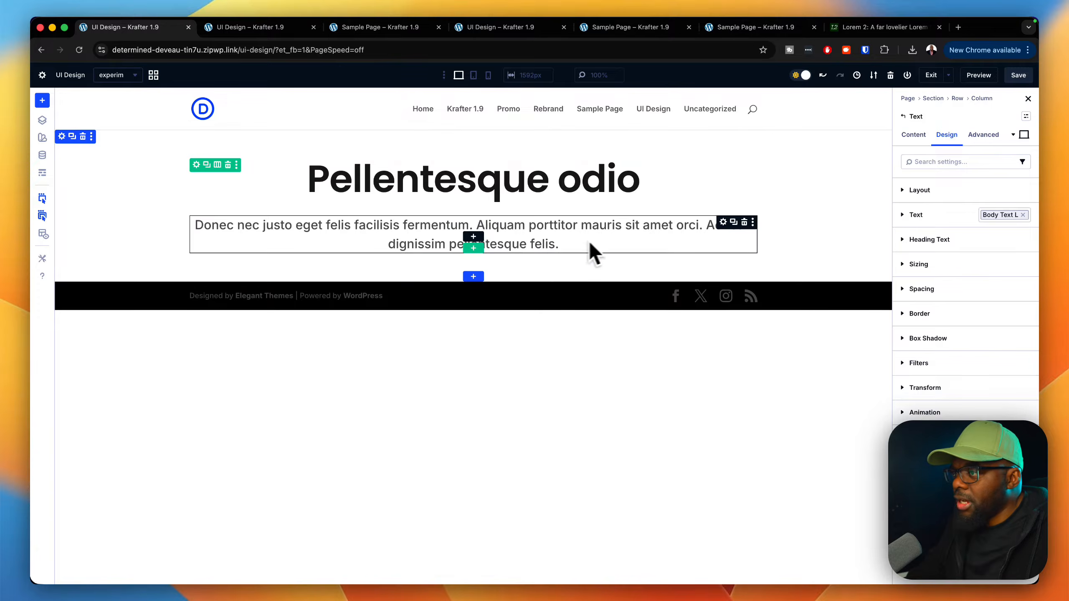
# Insert an Image module below the paragraph using the city street photo from the media library, and save the page.
pyautogui.click(473, 237)
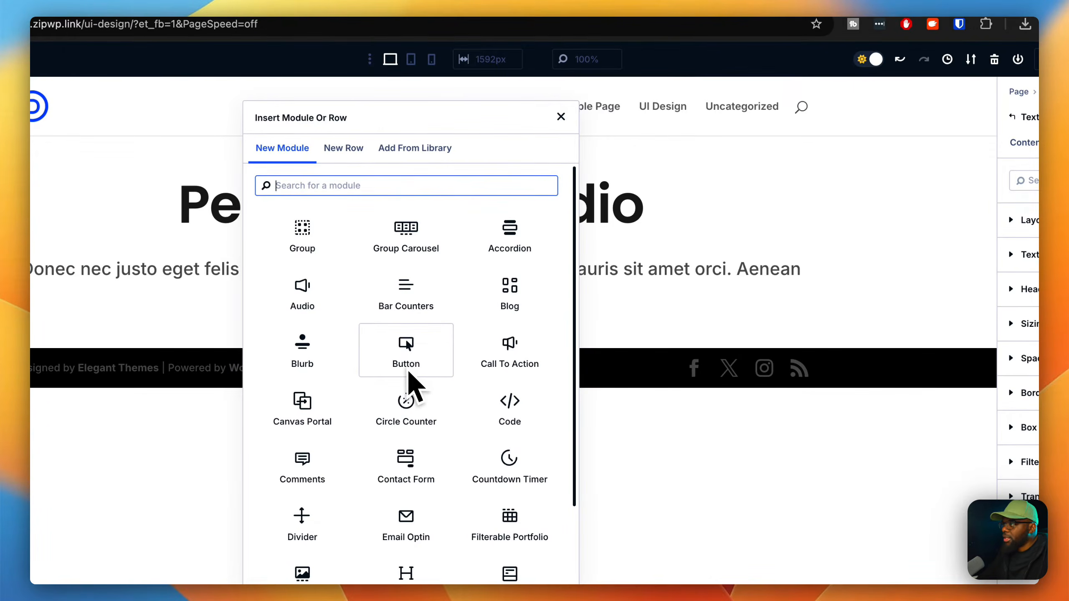
pyautogui.write('ima')
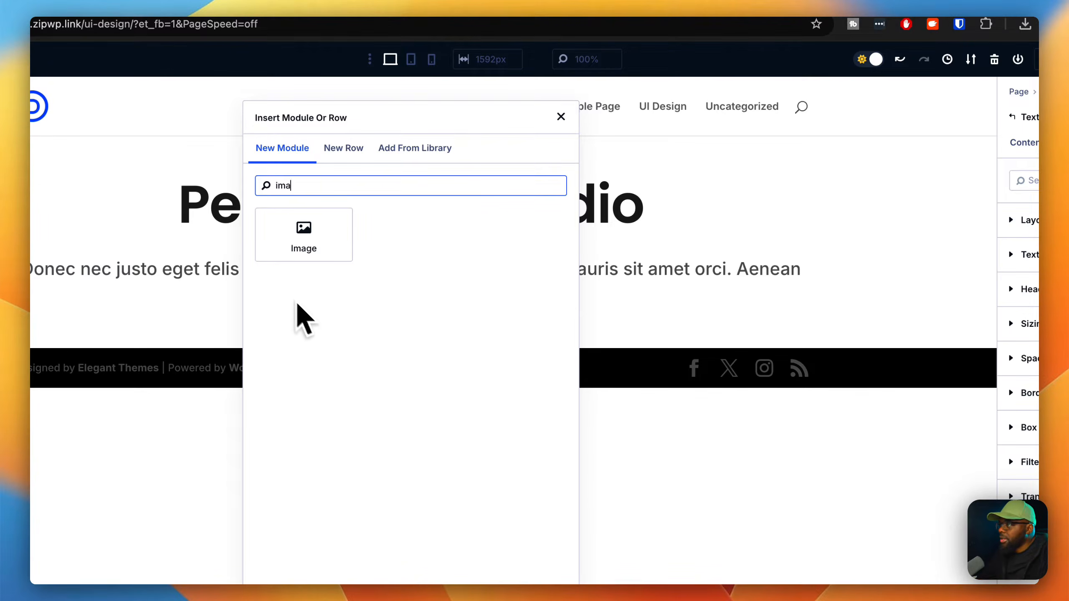
pyautogui.click(292, 252)
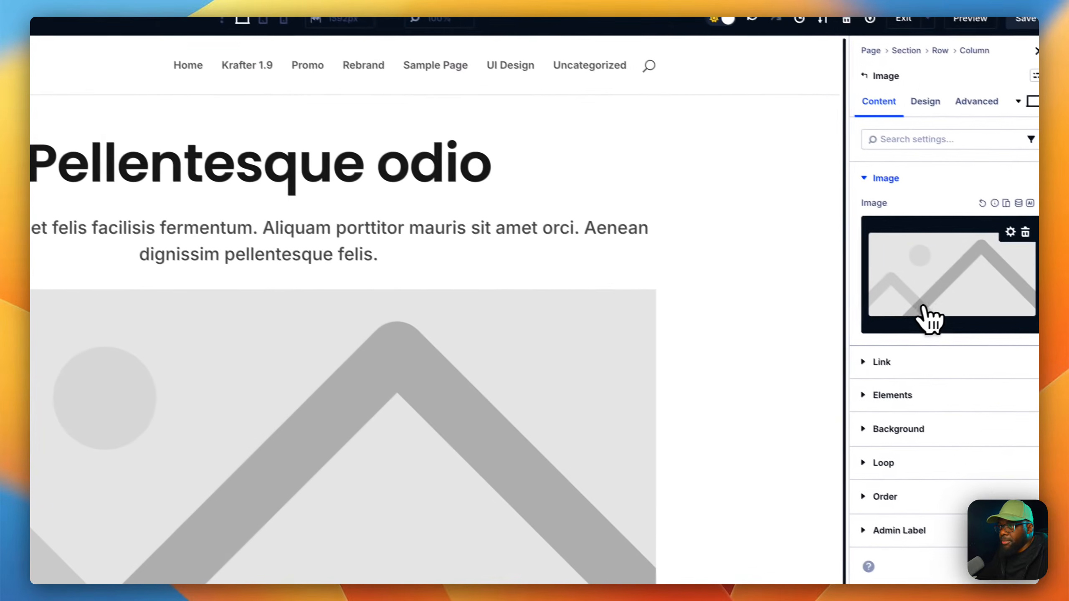
pyautogui.click(1019, 342)
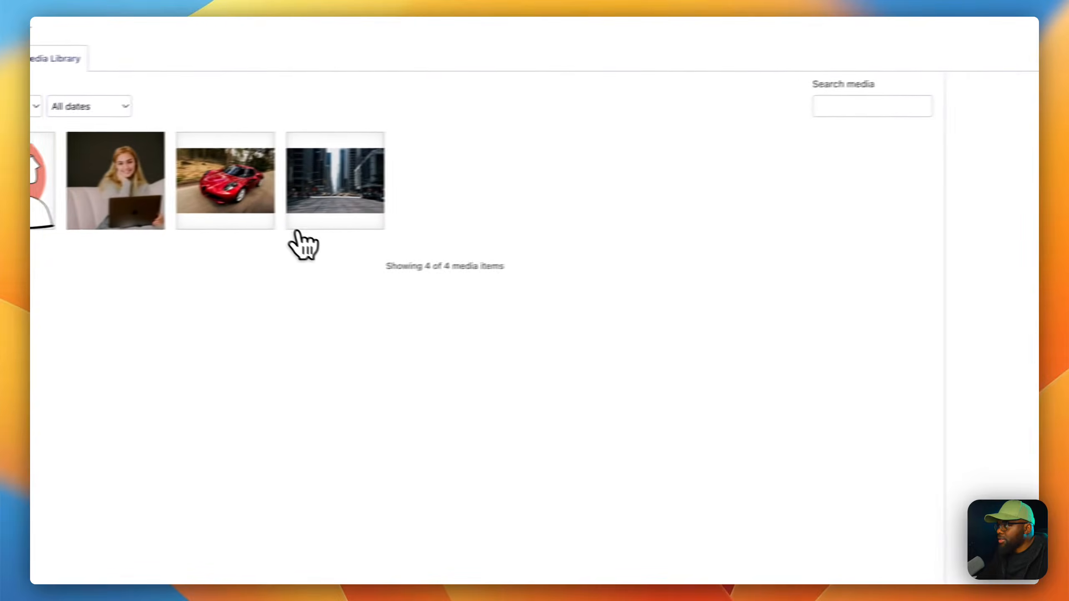
pyautogui.click(379, 190)
pyautogui.click(980, 547)
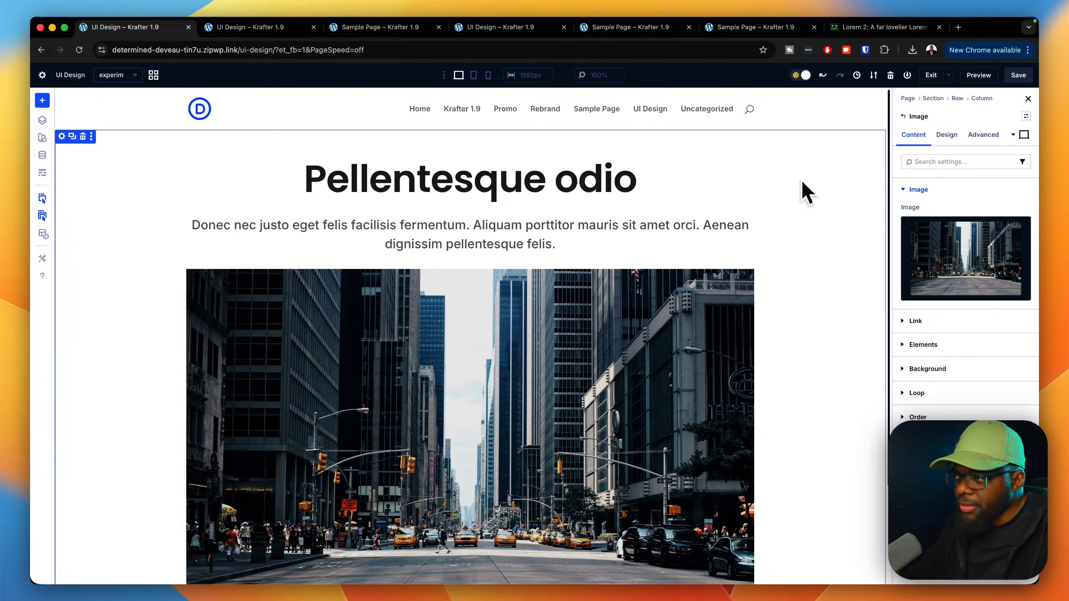
pyautogui.scroll(-3, 802, 253)
pyautogui.scroll(3, 802, 282)
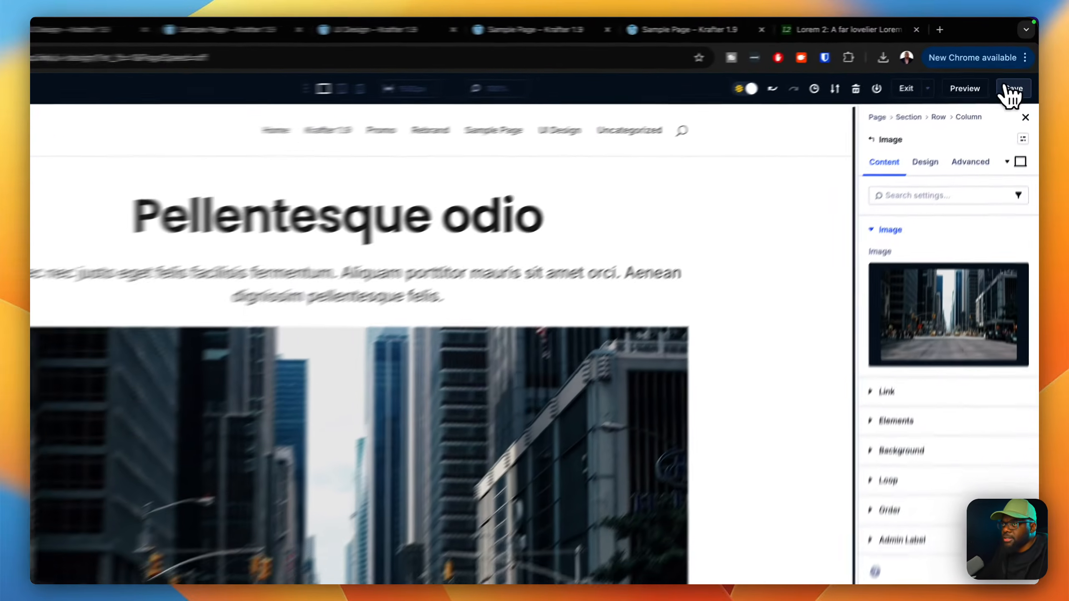
pyautogui.click(1019, 75)
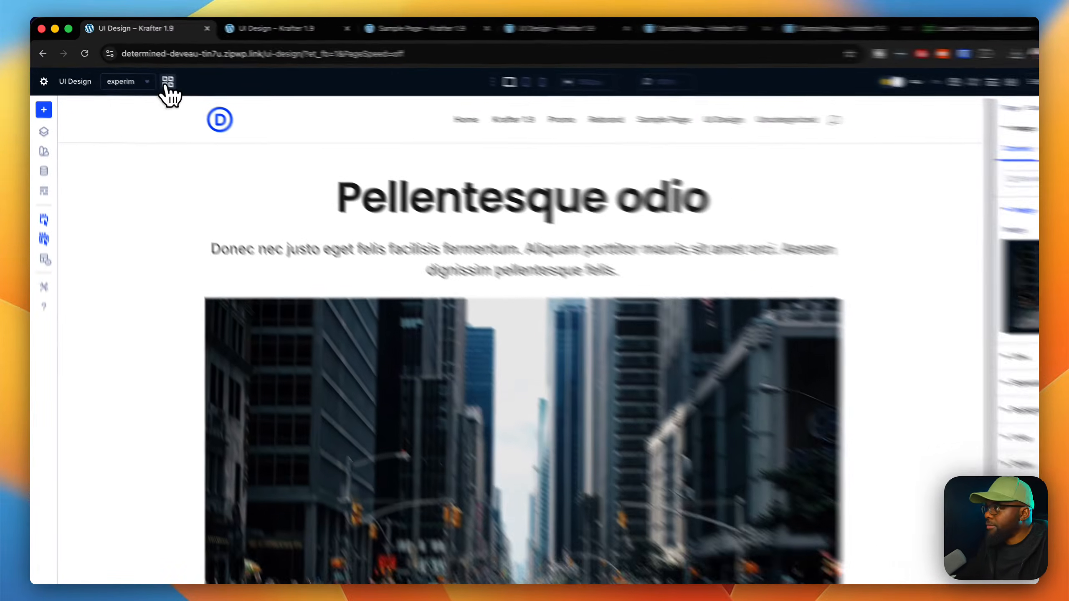
# Add a non-global canvas named "exp 2" with Don't Append from the canvas grid and insert a single-column row in it.
pyautogui.click(153, 75)
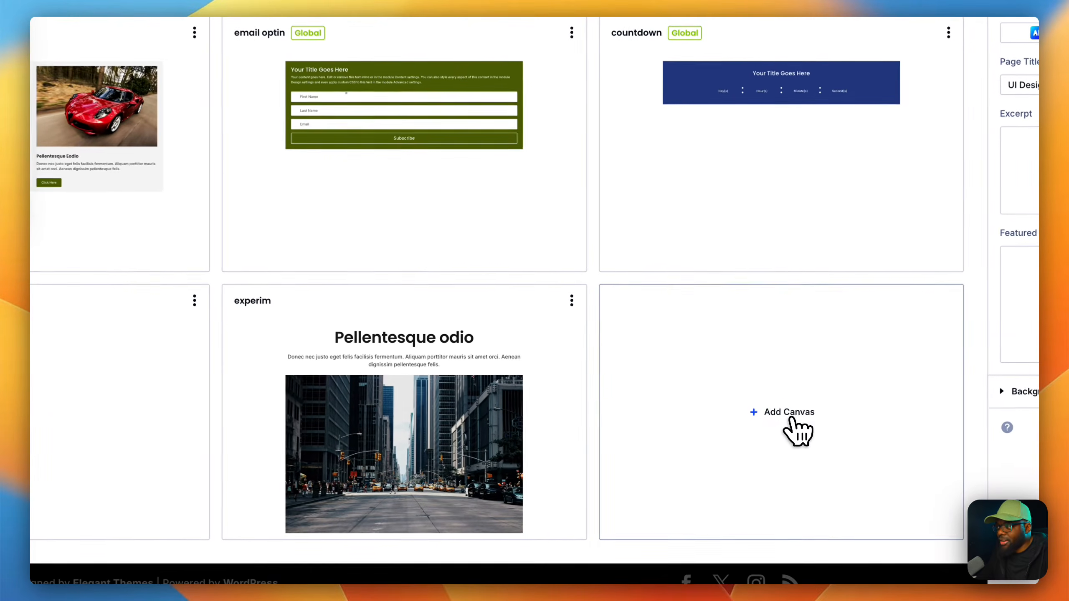
pyautogui.click(747, 431)
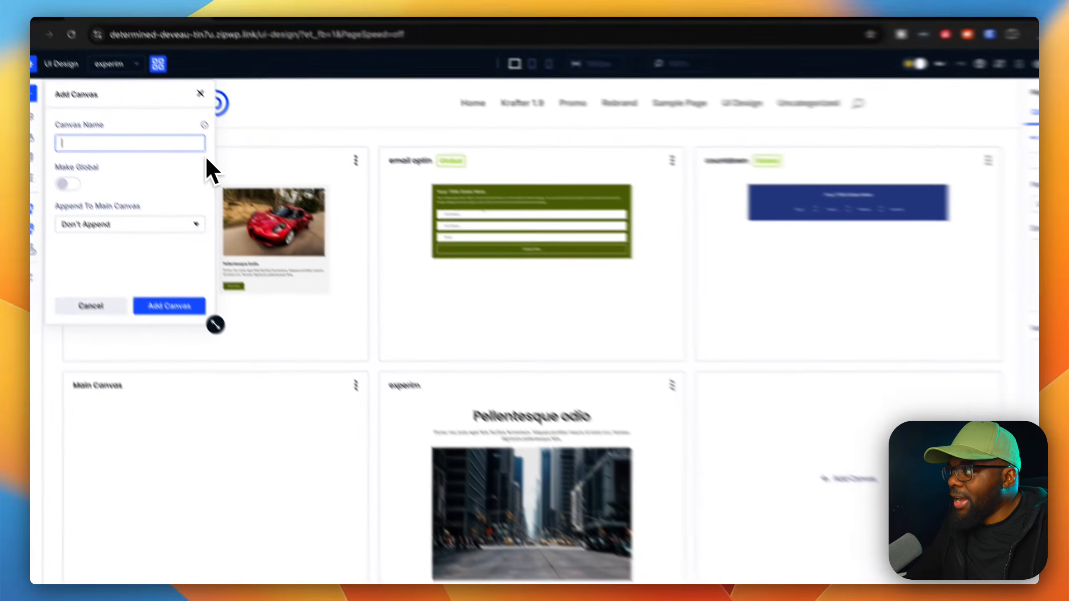
pyautogui.write('ex')
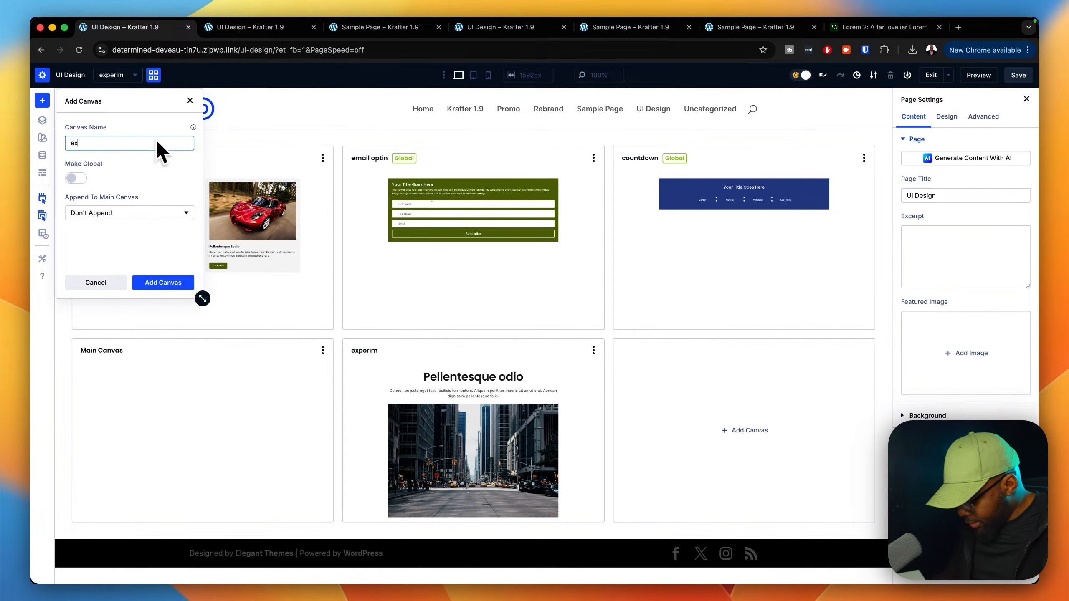
pyautogui.write('p 2')
pyautogui.click(164, 283)
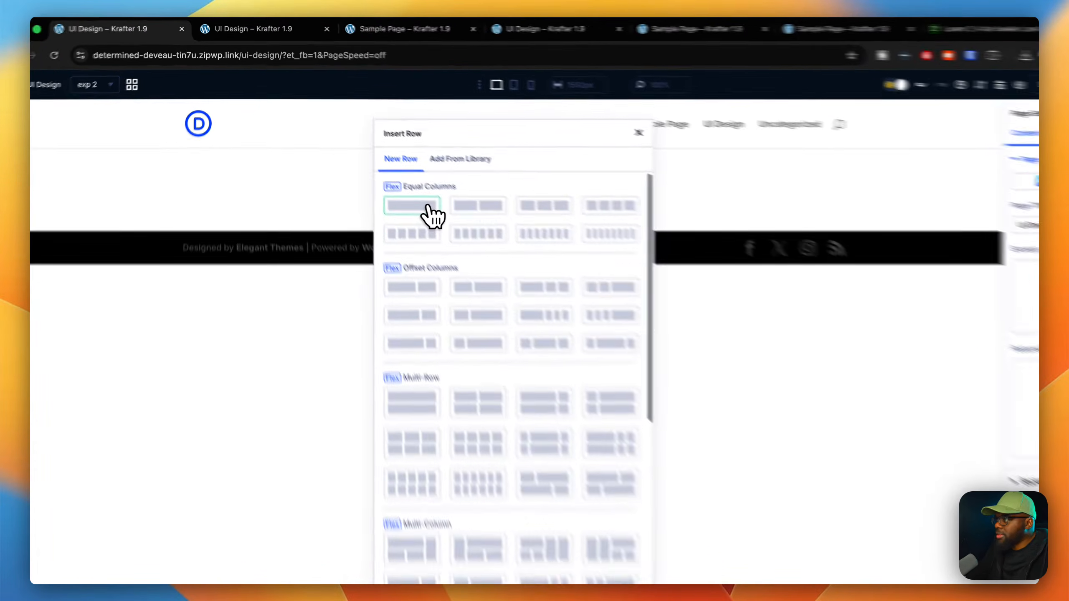
pyautogui.click(400, 182)
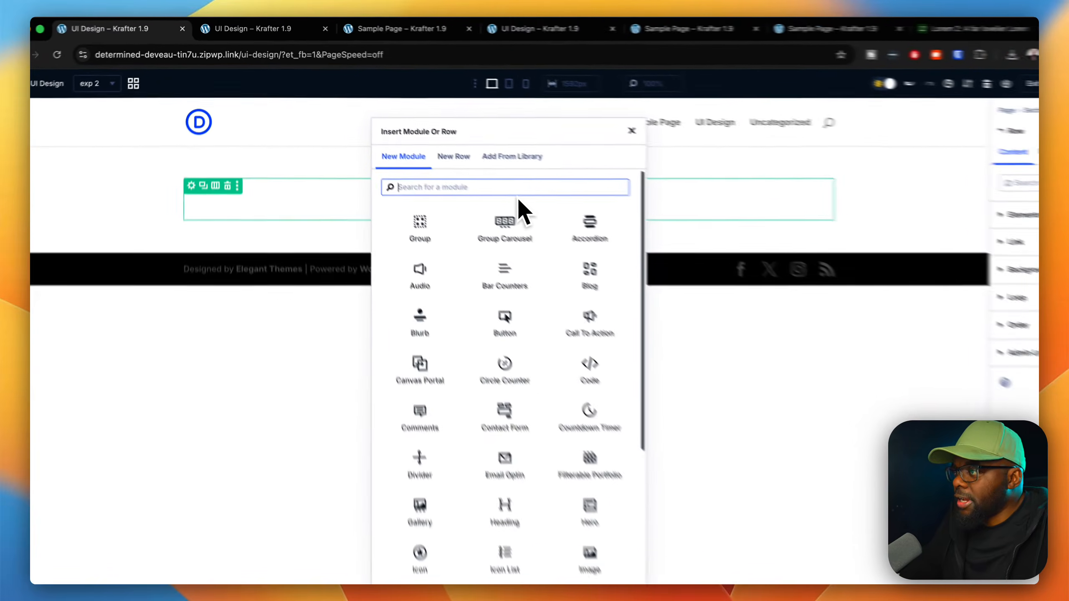
# Insert an Image module with the red car photo in the new row and apply the full preset to that row.
pyautogui.write('image')
pyautogui.press('Return')
pyautogui.click(947, 332)
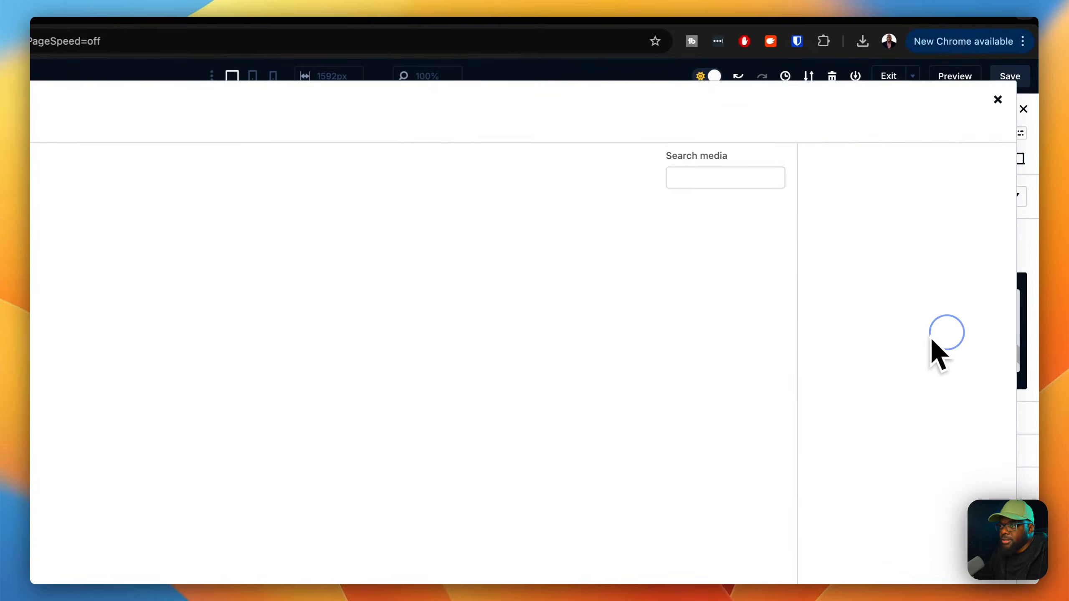
pyautogui.click(120, 268)
pyautogui.click(930, 540)
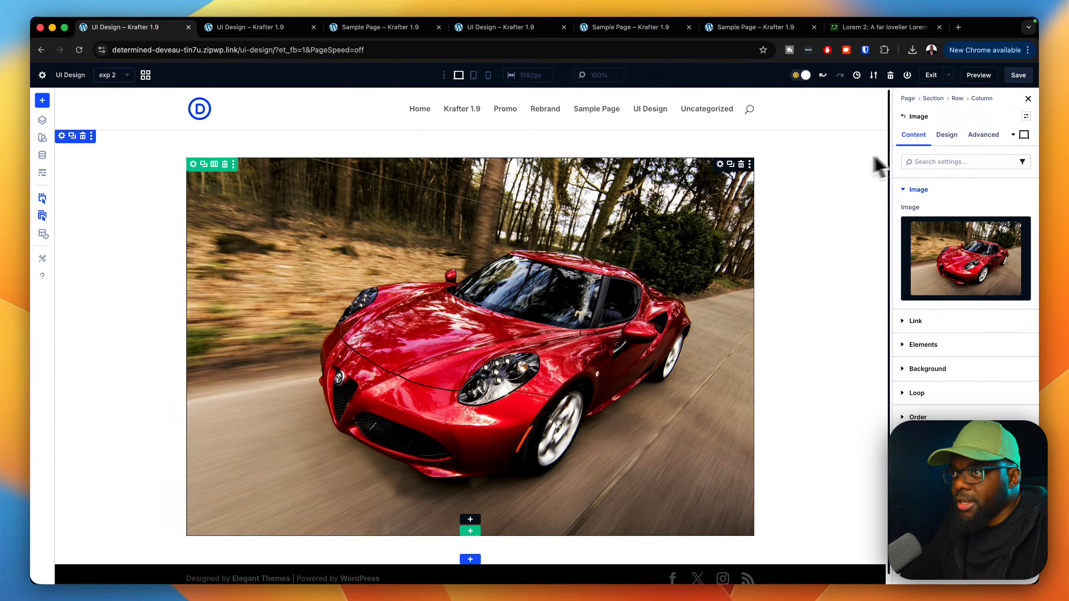
pyautogui.click(193, 164)
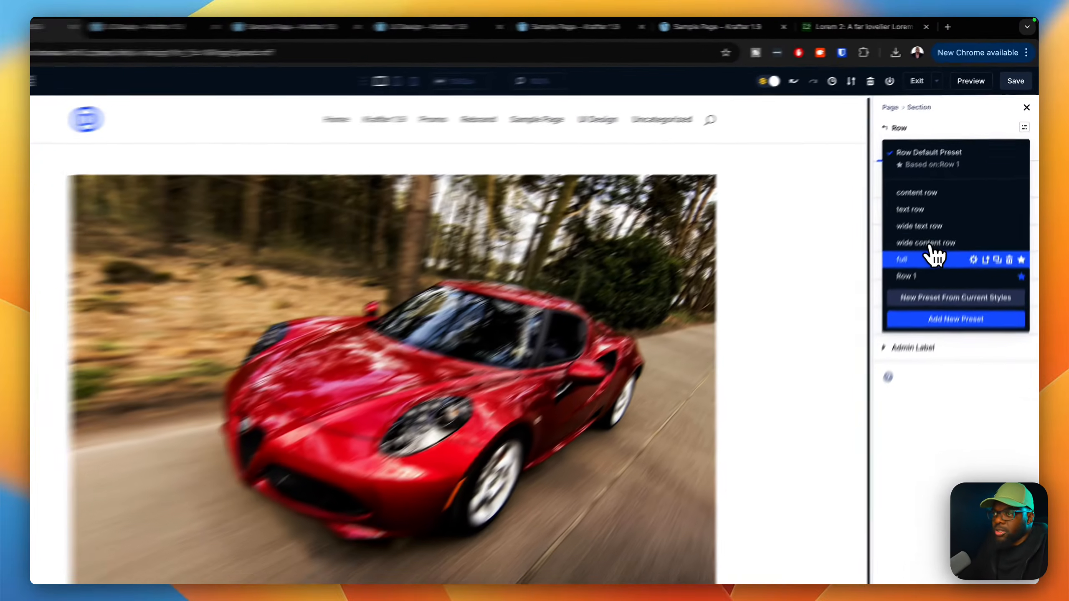
pyautogui.click(930, 234)
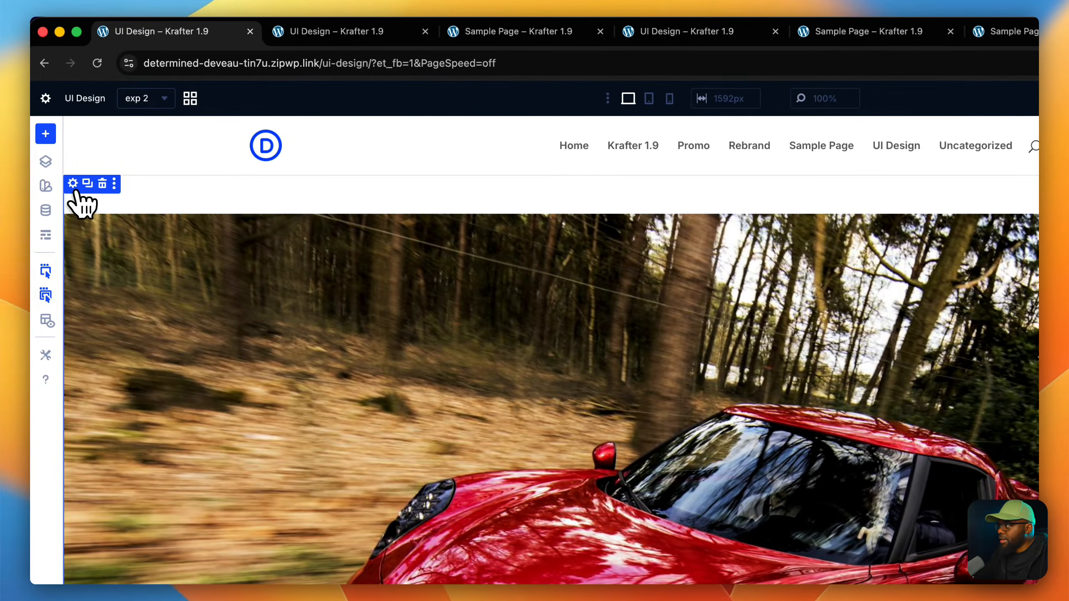
# Set the top and bottom padding of the exp 2 canvas's section to 0 and save the page.
pyautogui.click(84, 189)
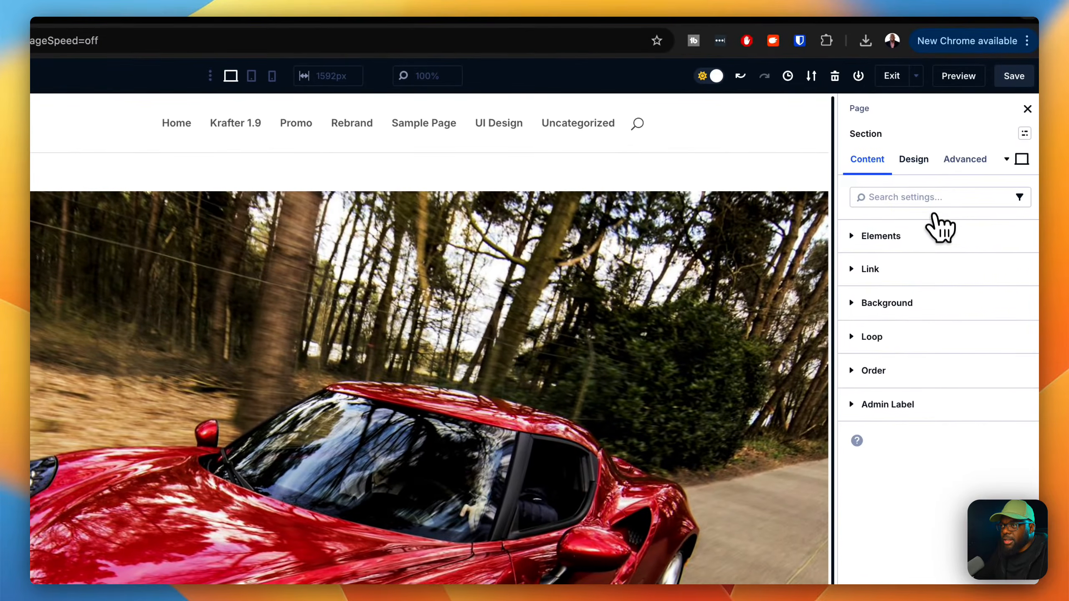
pyautogui.click(911, 159)
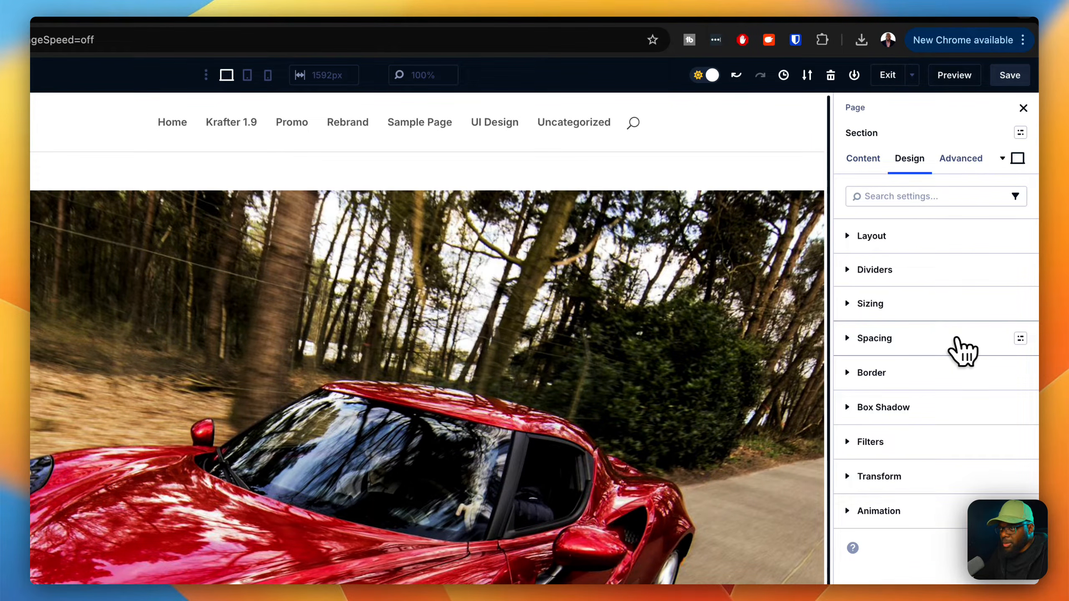
pyautogui.click(987, 339)
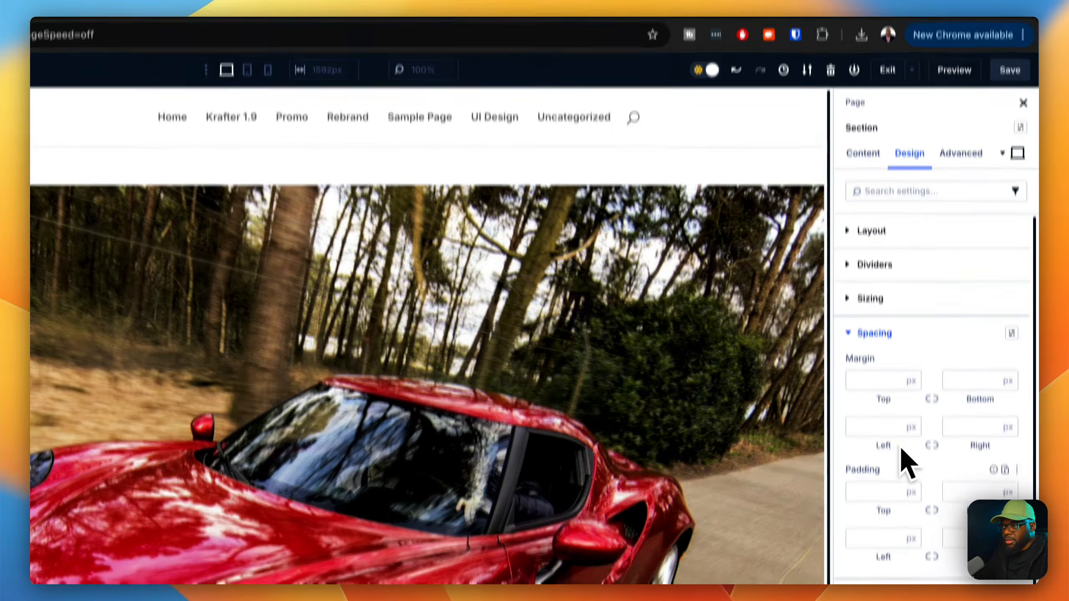
pyautogui.click(870, 496)
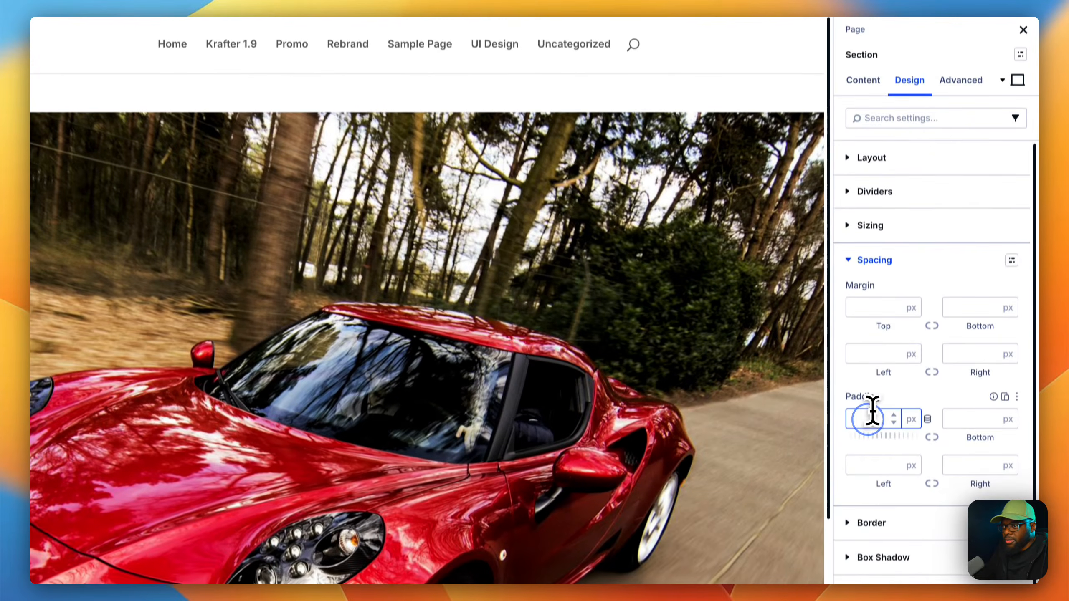
pyautogui.write('0')
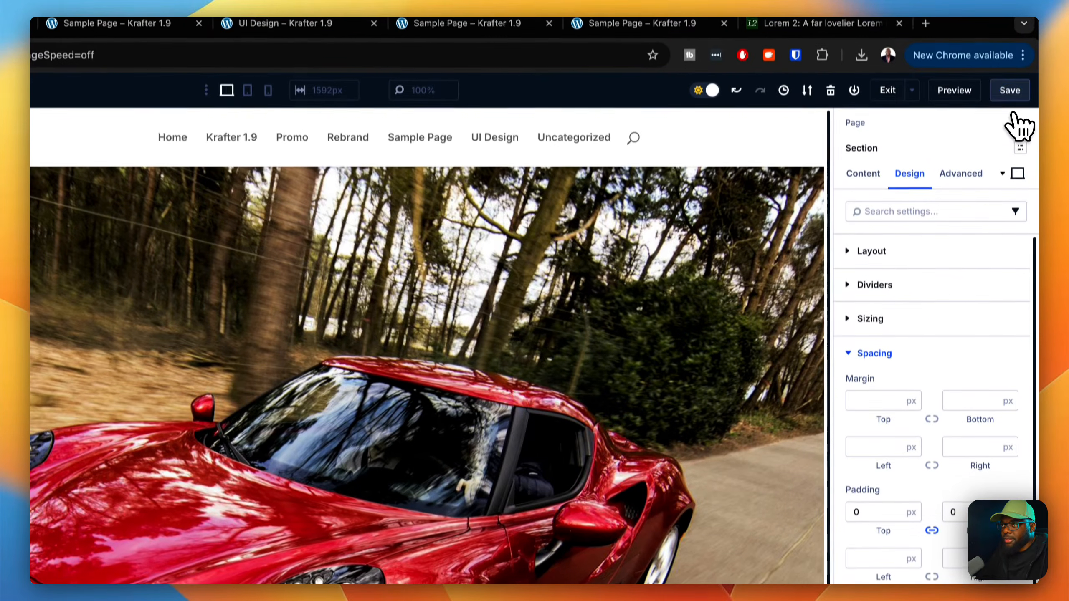
pyautogui.click(1011, 95)
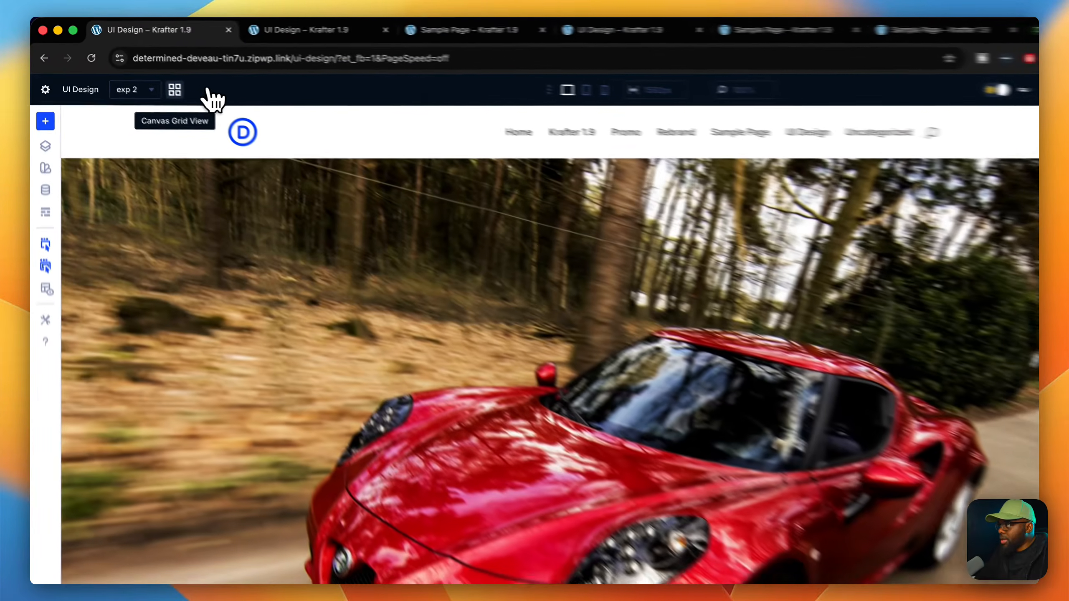
# Try to make the experim canvas the main canvas from the canvas grid and open it.
pyautogui.click(145, 75)
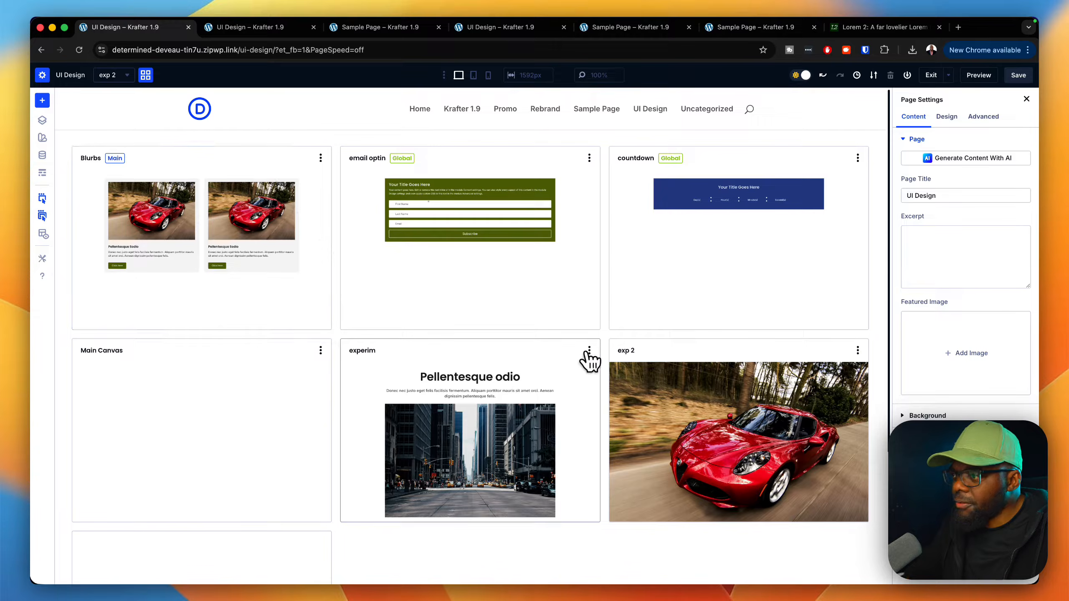
pyautogui.click(590, 350)
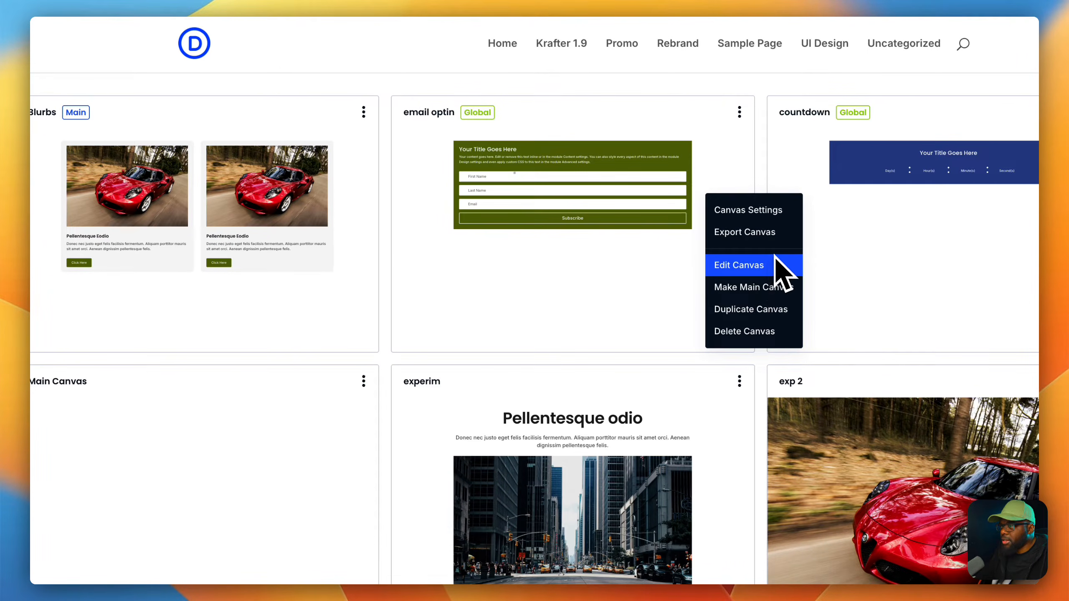
pyautogui.click(774, 287)
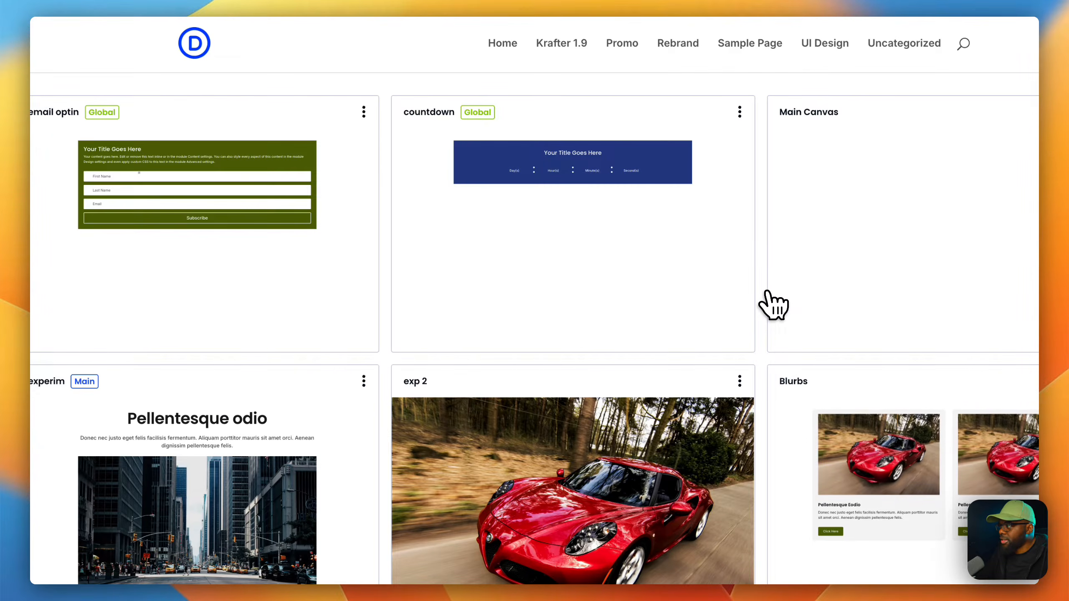
pyautogui.click(318, 399)
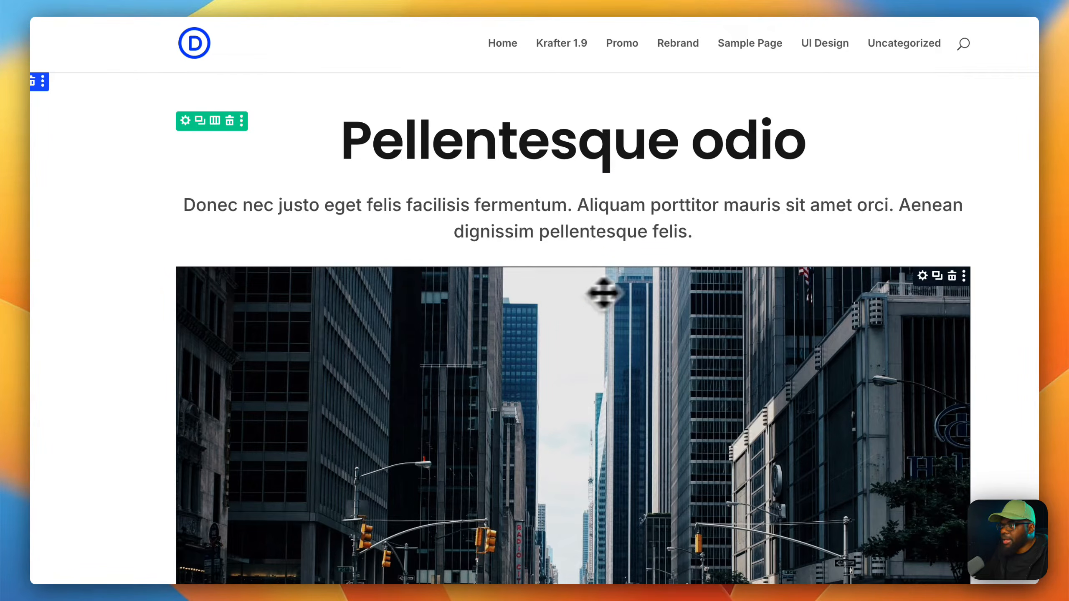
pyautogui.press('Escape')
# Leave the builder without saving the changes and open the WordPress user profile page.
pyautogui.click(53, 68)
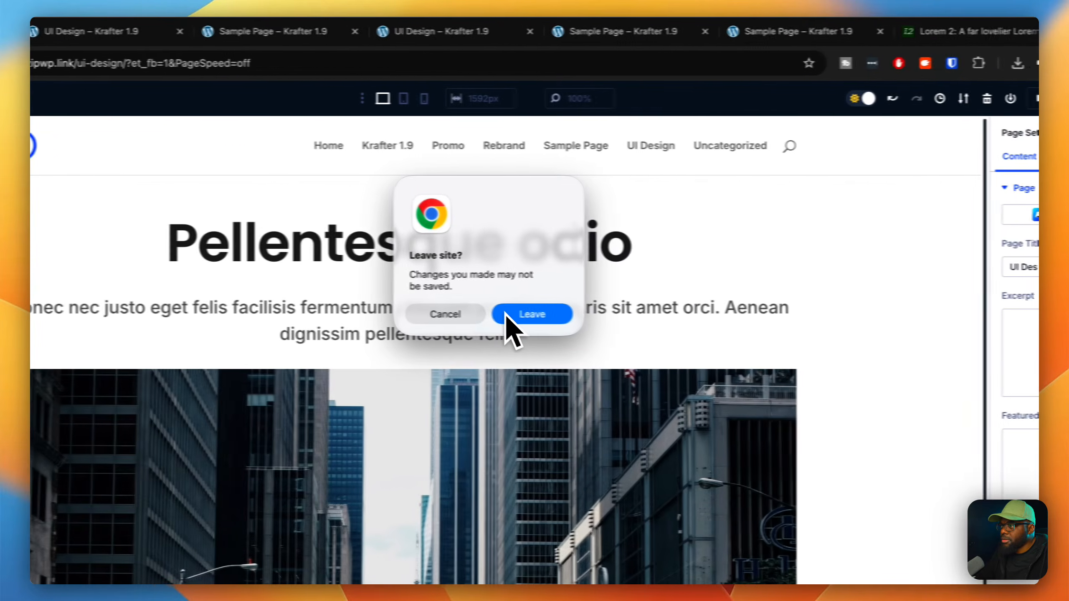
pyautogui.click(779, 312)
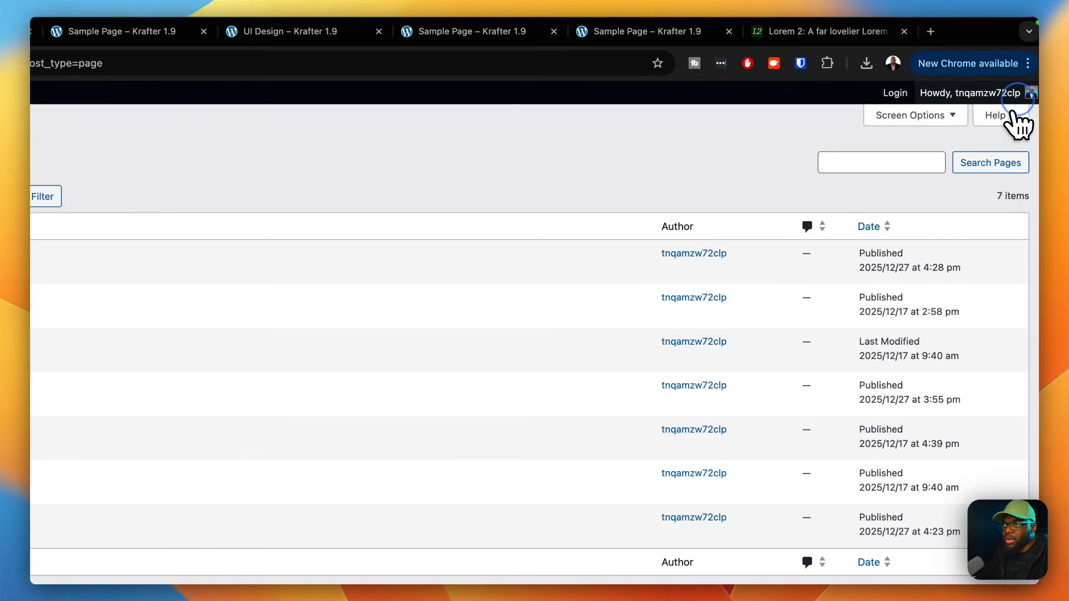
pyautogui.click(1013, 98)
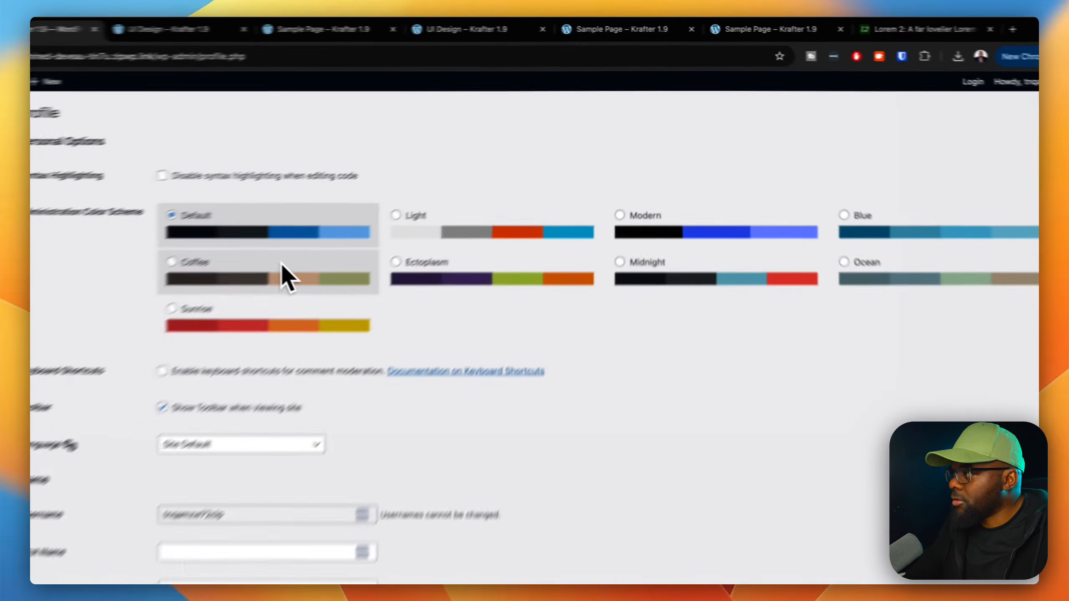
# Make the experim canvas the main canvas of the UI Design page.
pyautogui.moveTo(80, 97)
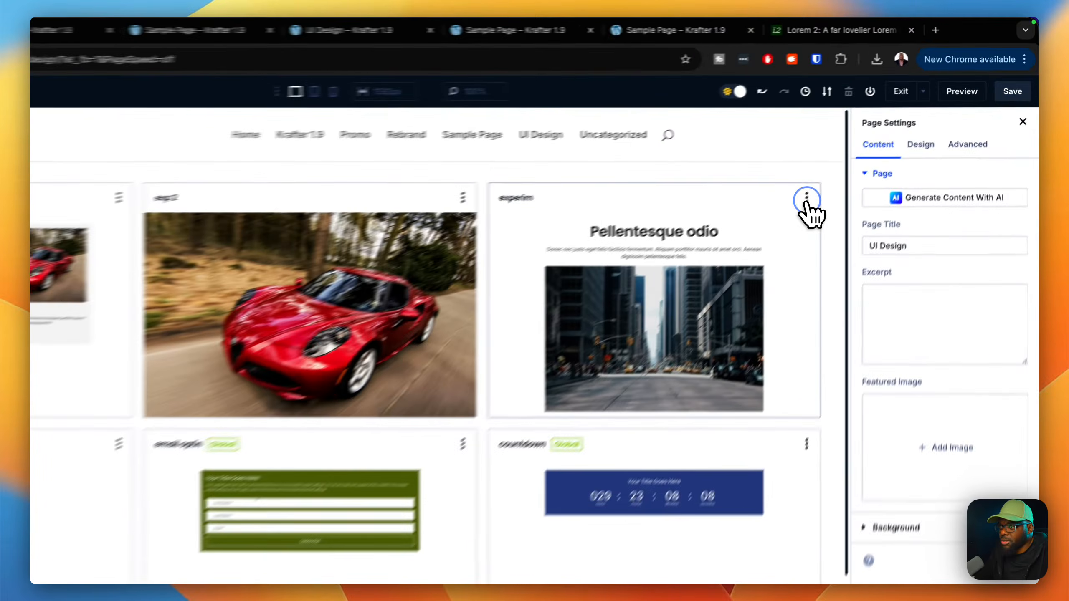
pyautogui.click(857, 158)
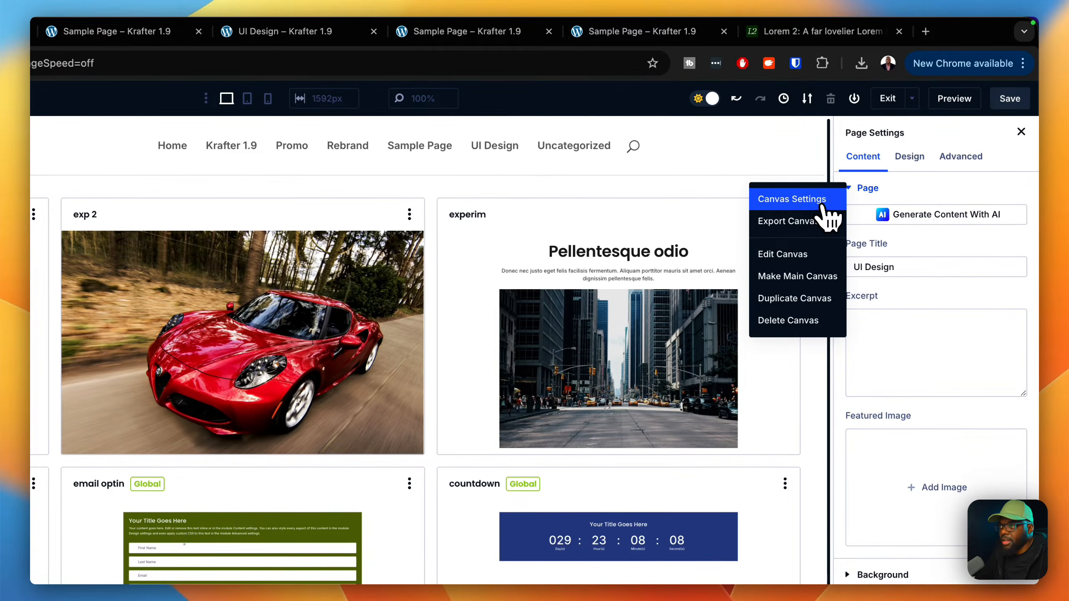
pyautogui.click(816, 278)
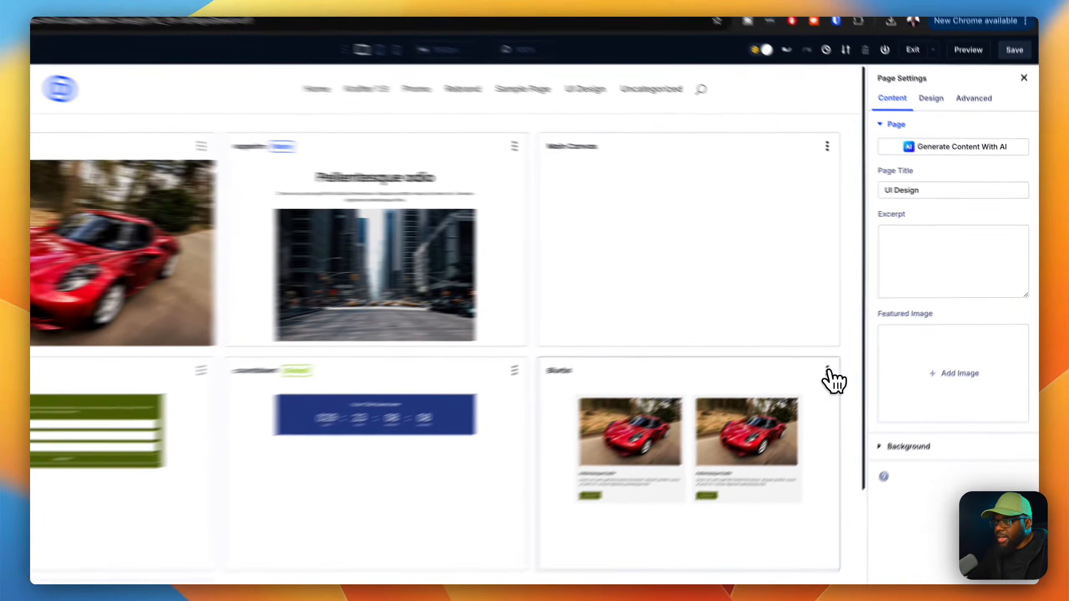
# Edit the Blurbs canvas, set its section's background to the global color sec 800, and save the page.
pyautogui.click(858, 351)
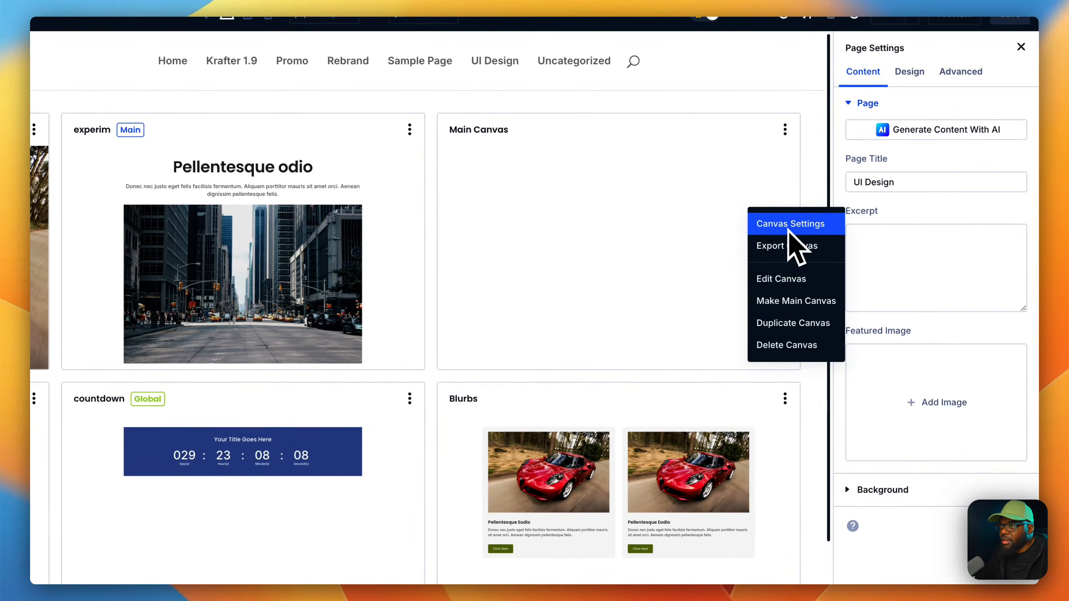
pyautogui.click(787, 278)
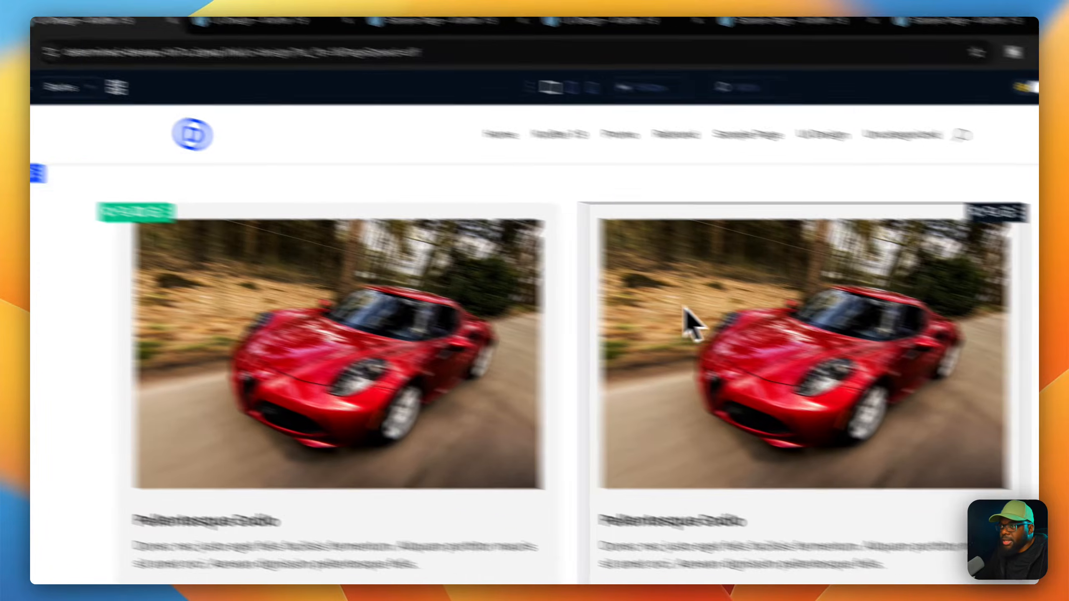
pyautogui.click(914, 281)
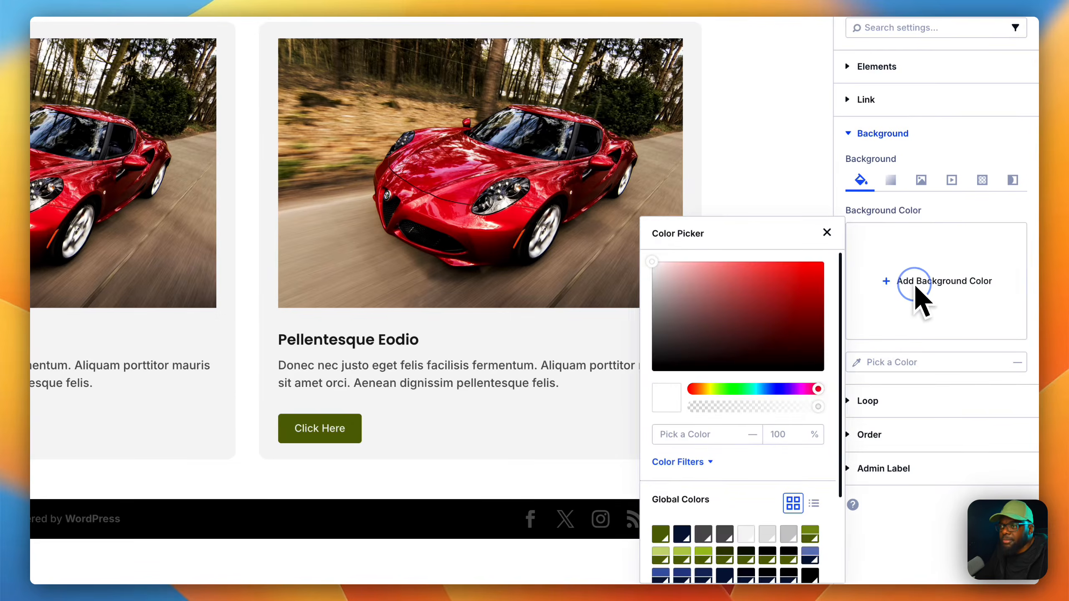
pyautogui.scroll(-3, 776, 382)
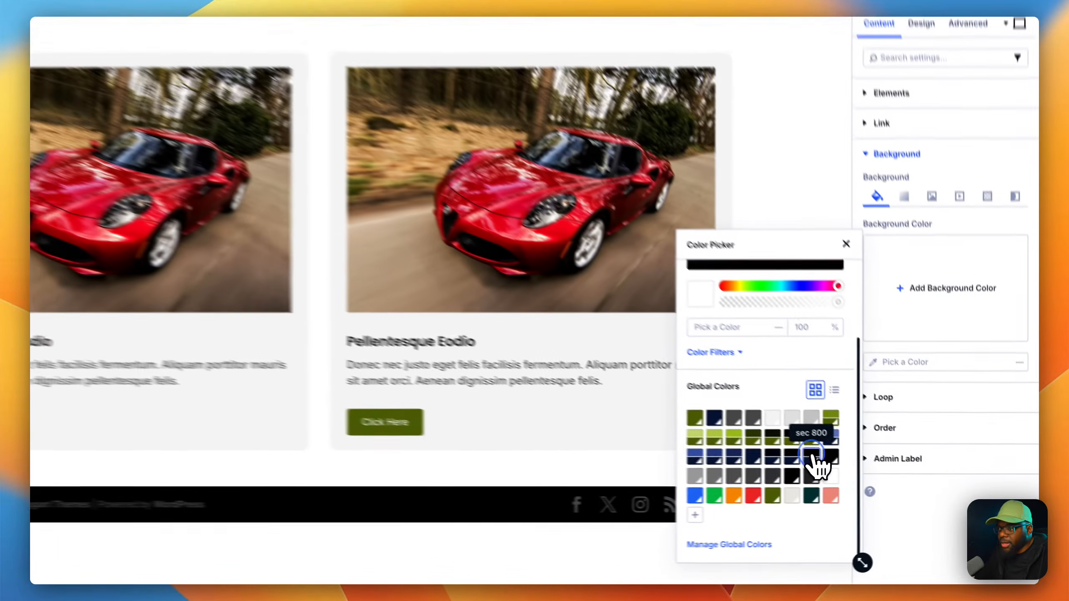
pyautogui.click(814, 457)
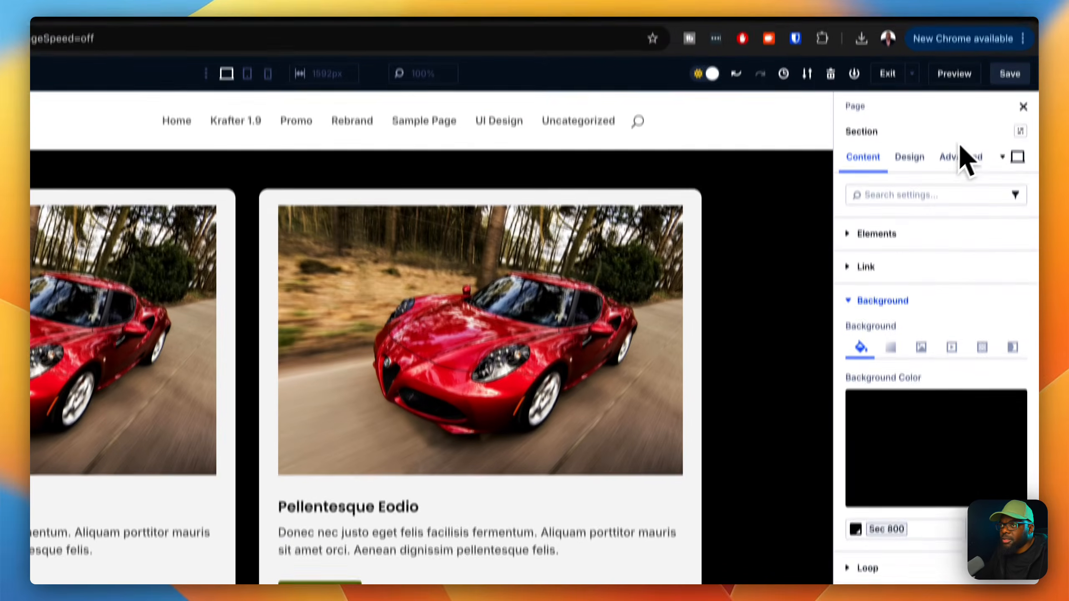
pyautogui.click(1012, 72)
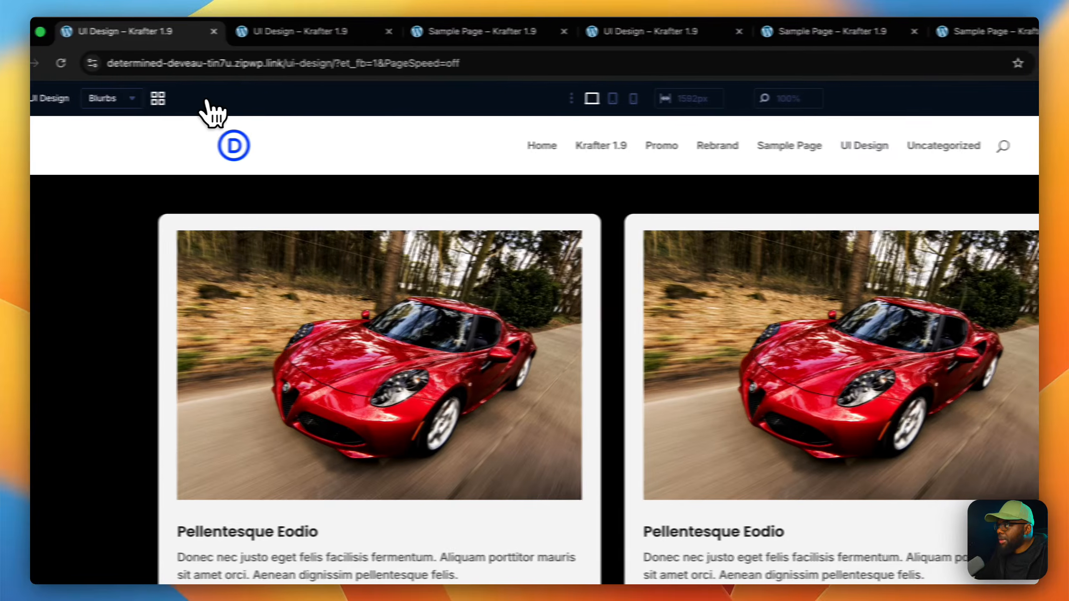
# Set the Blurbs canvas to Append Below the main canvas from the canvas grid and save the page.
pyautogui.click(203, 110)
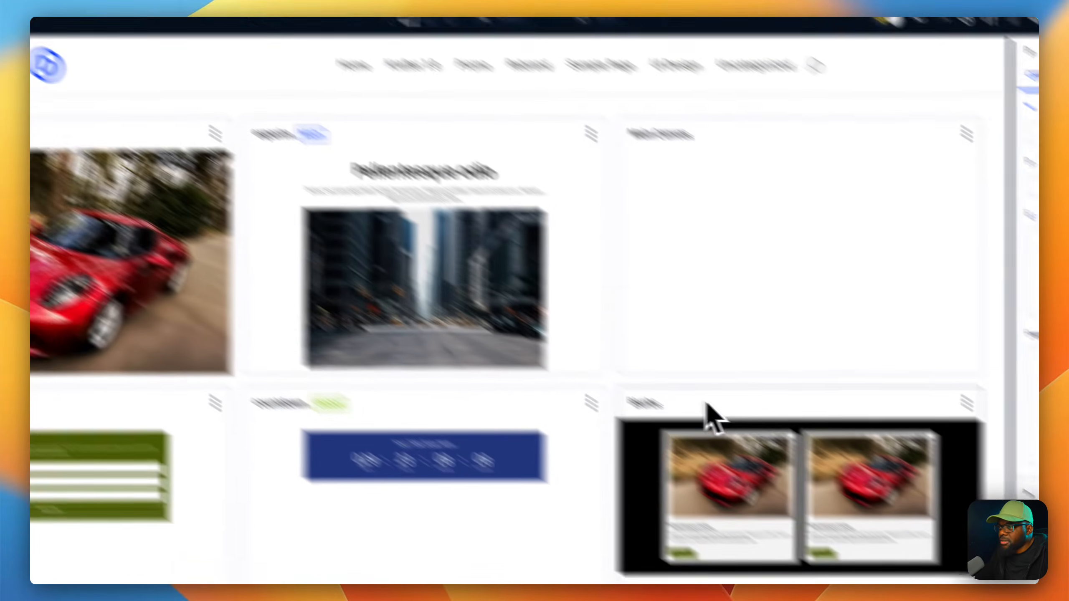
pyautogui.click(979, 407)
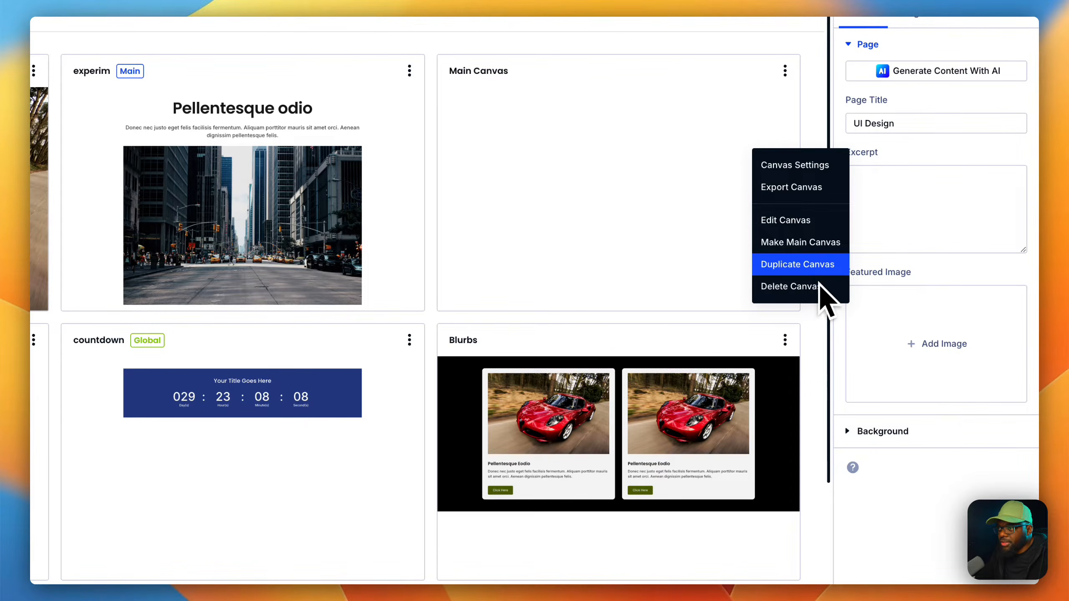
pyautogui.click(828, 167)
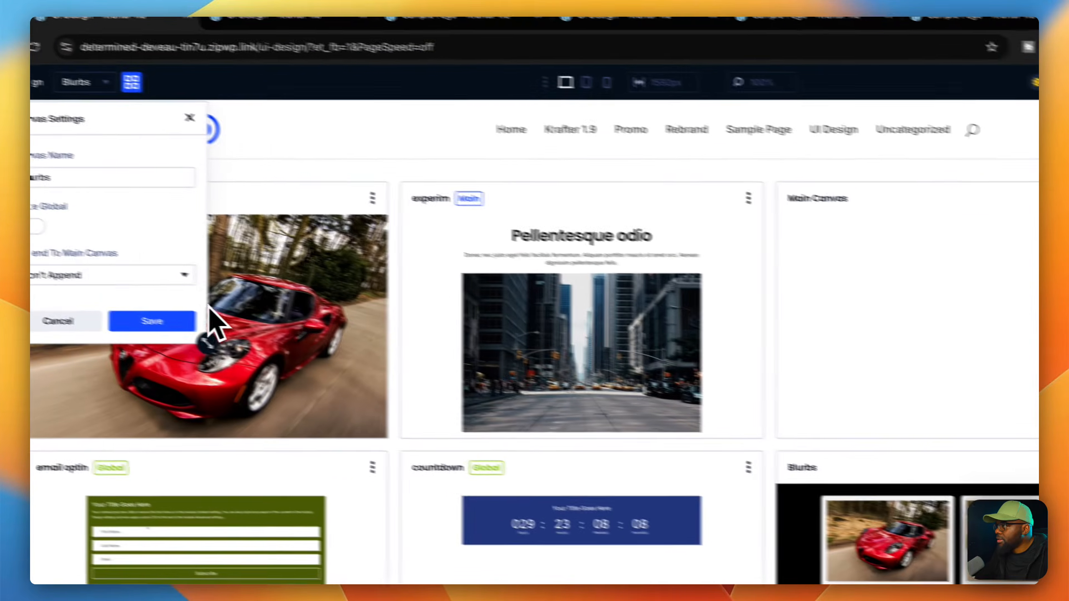
pyautogui.click(203, 292)
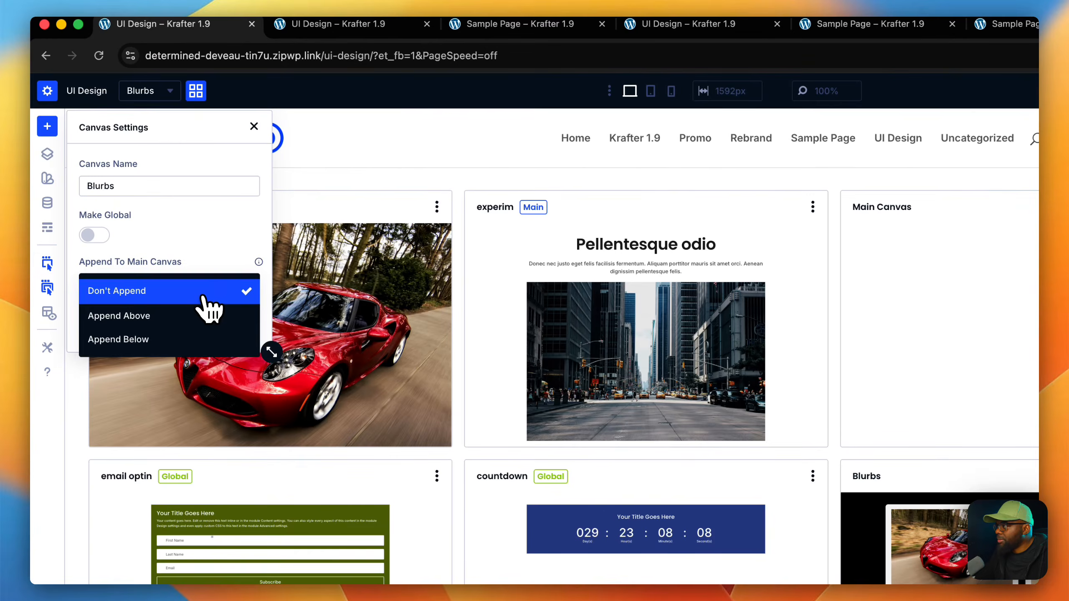
pyautogui.click(203, 339)
pyautogui.click(1012, 101)
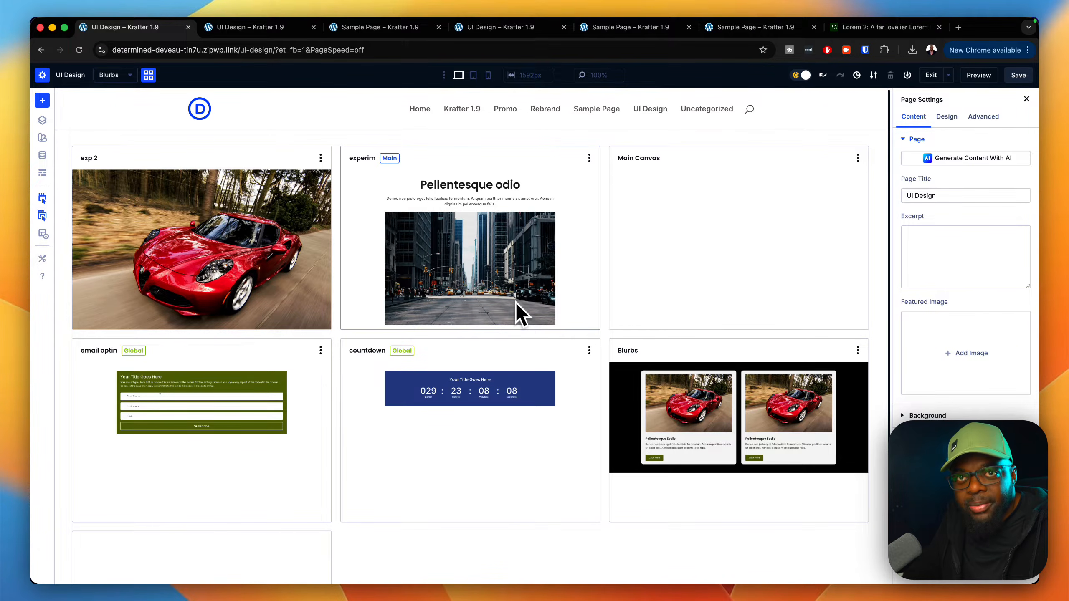
pyautogui.click(1019, 75)
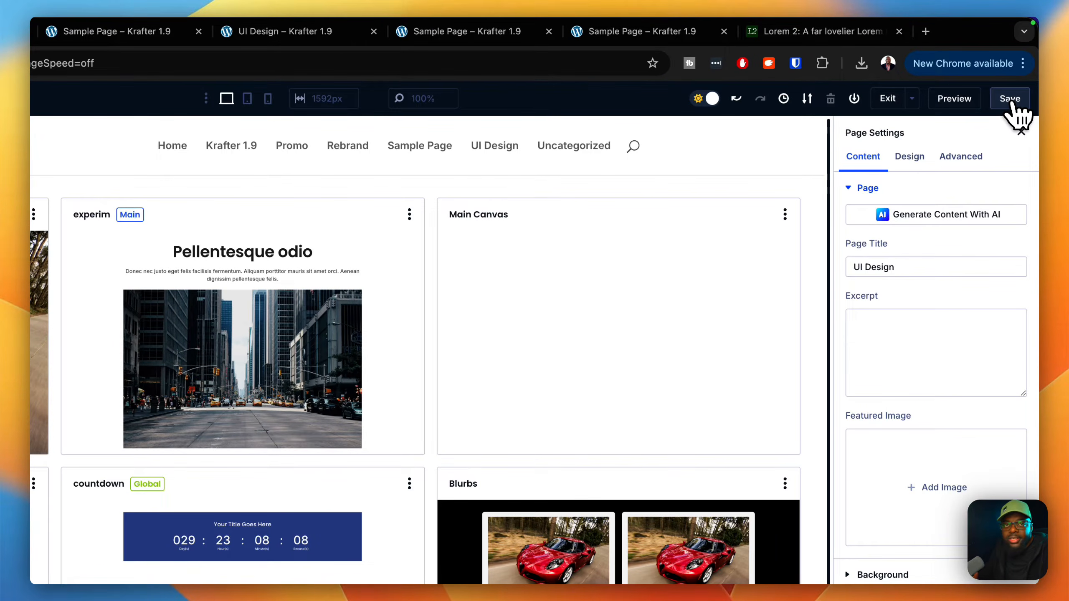
# Preview the page and examine how the Blurbs canvas is appended below the main canvas content.
pyautogui.click(953, 101)
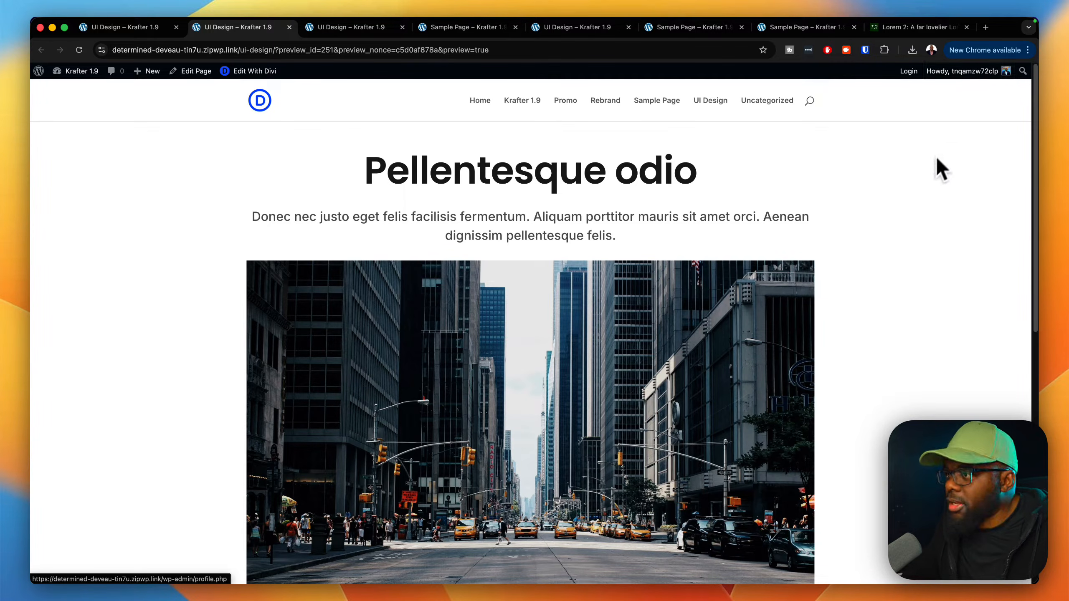
pyautogui.scroll(-10, 940, 154)
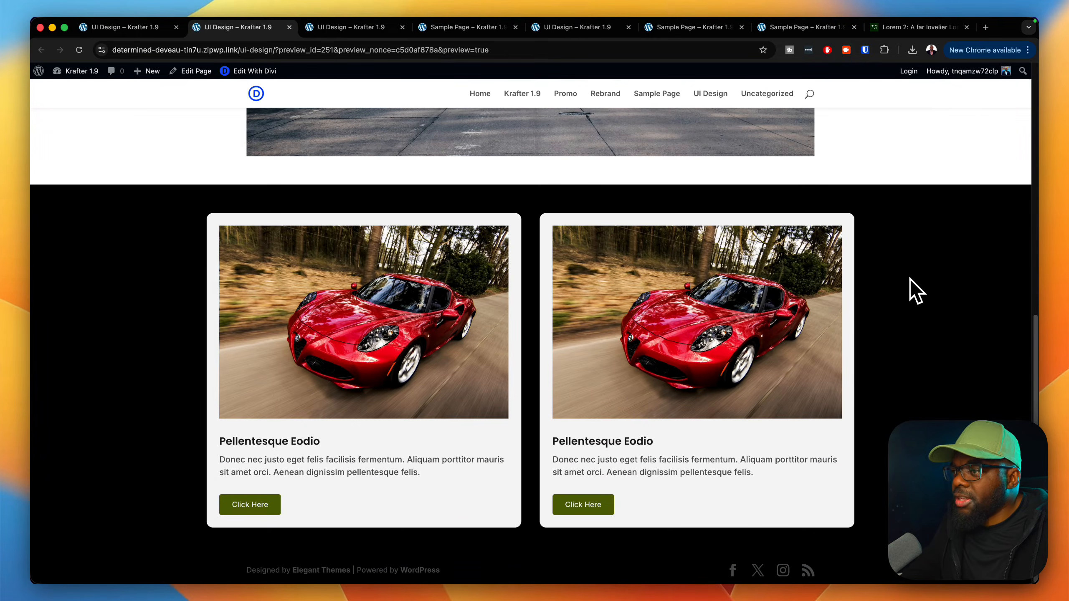
pyautogui.scroll(10, 910, 278)
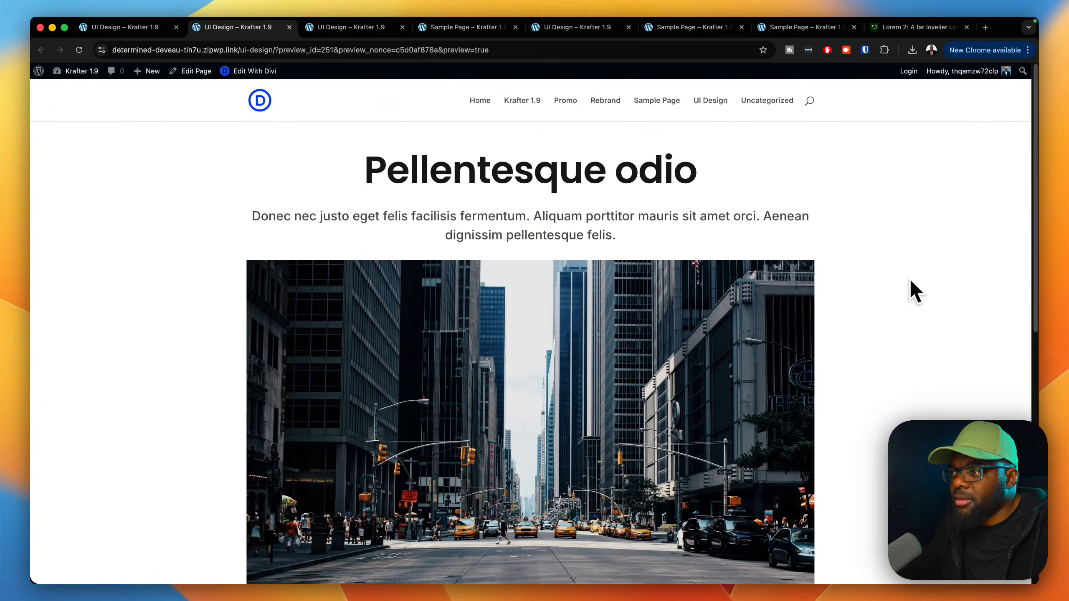
pyautogui.scroll(-9, 910, 279)
pyautogui.scroll(-2, 910, 280)
pyautogui.scroll(10, 911, 280)
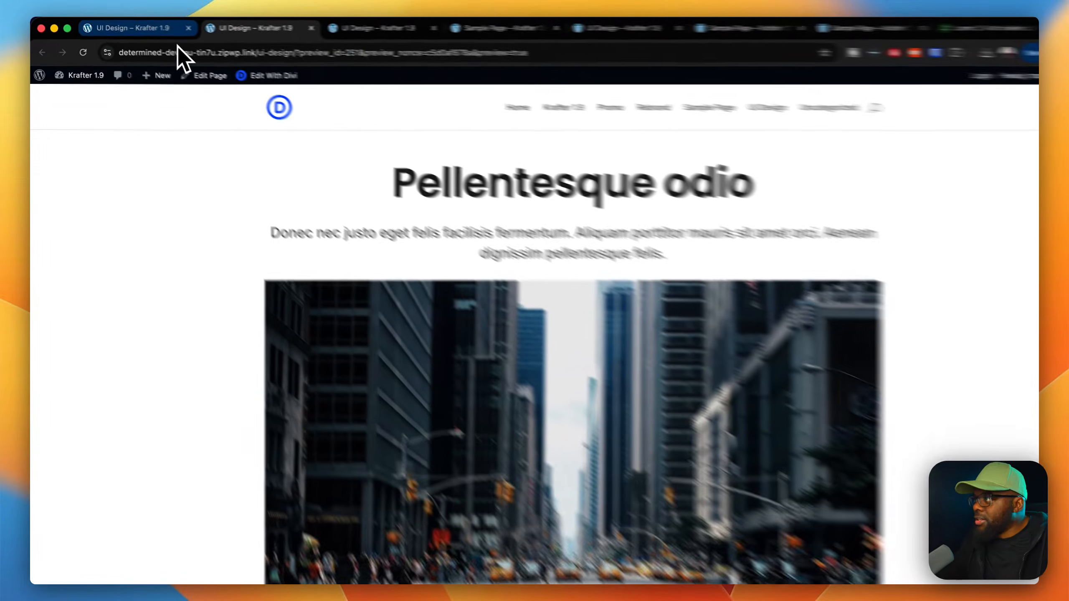
# On the UI Design page, make the Blurbs canvas global in its canvas settings and save the page.
pyautogui.click(144, 30)
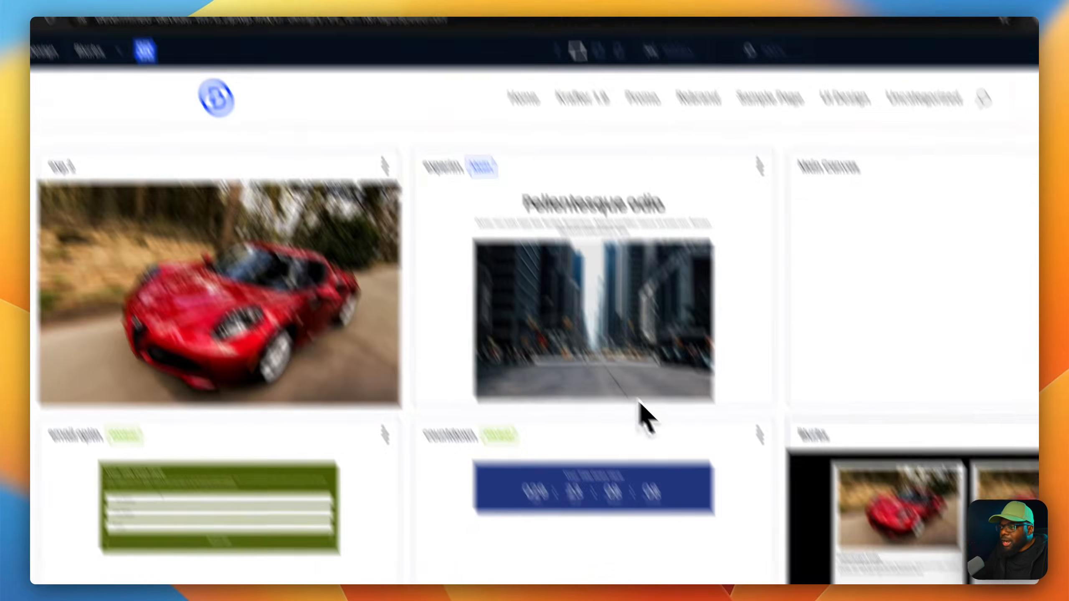
pyautogui.scroll(-4, 644, 409)
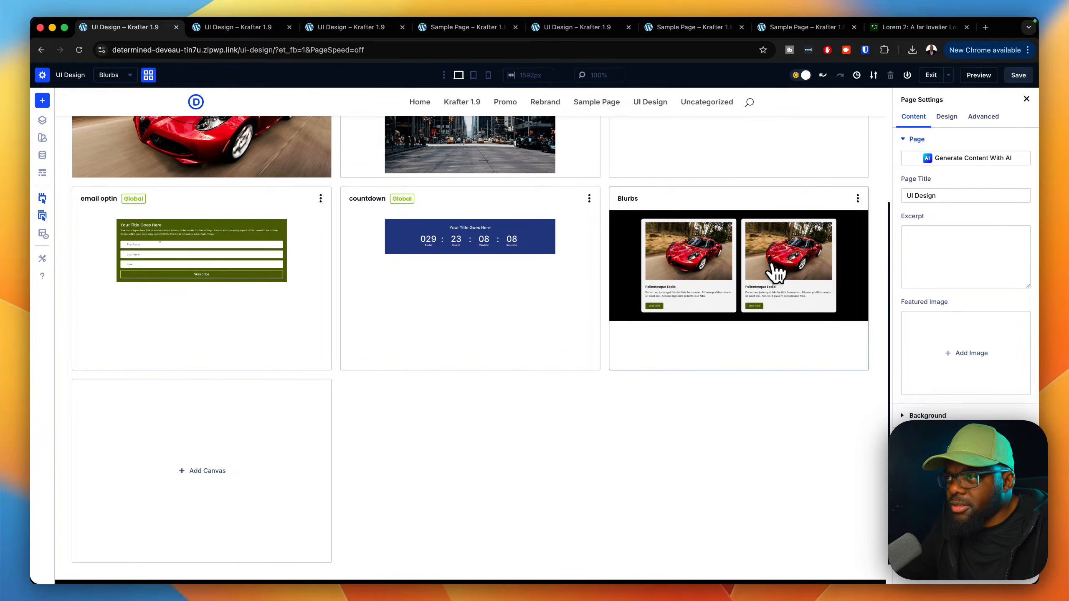
pyautogui.click(858, 199)
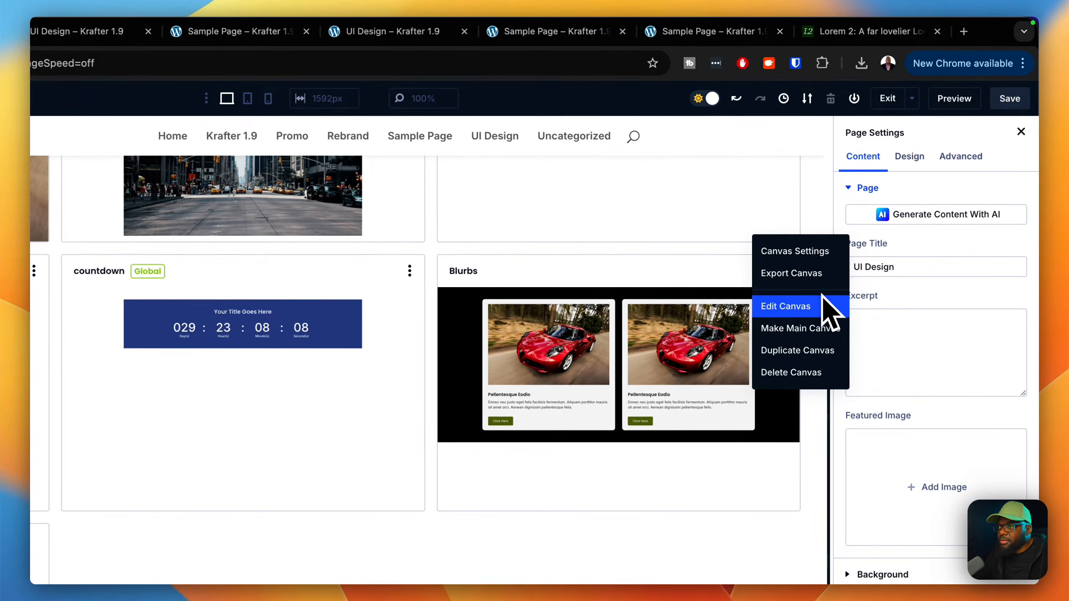
pyautogui.click(817, 252)
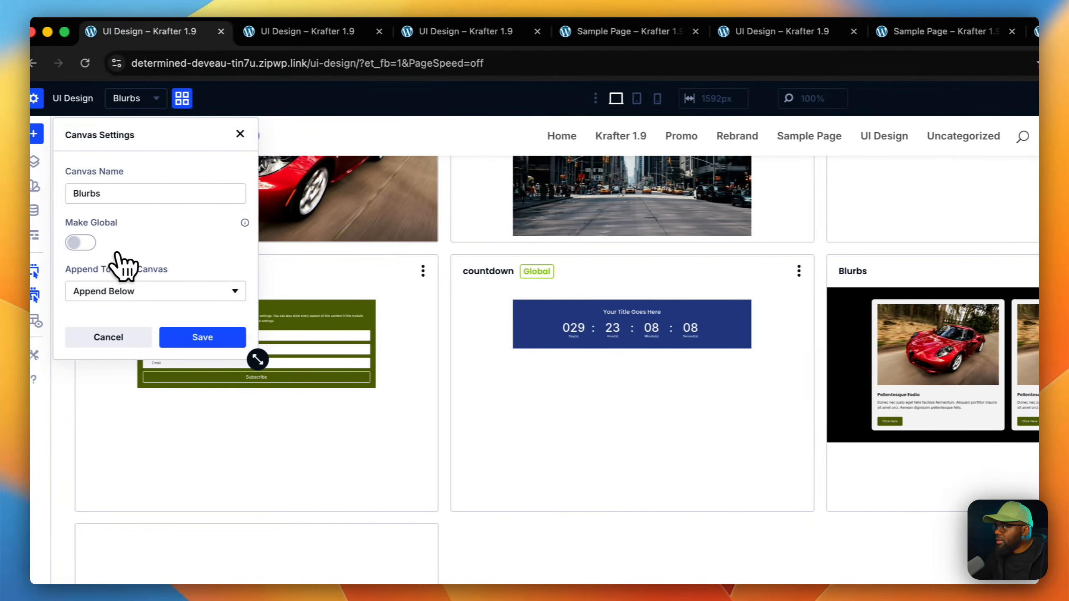
pyautogui.click(80, 243)
pyautogui.click(236, 349)
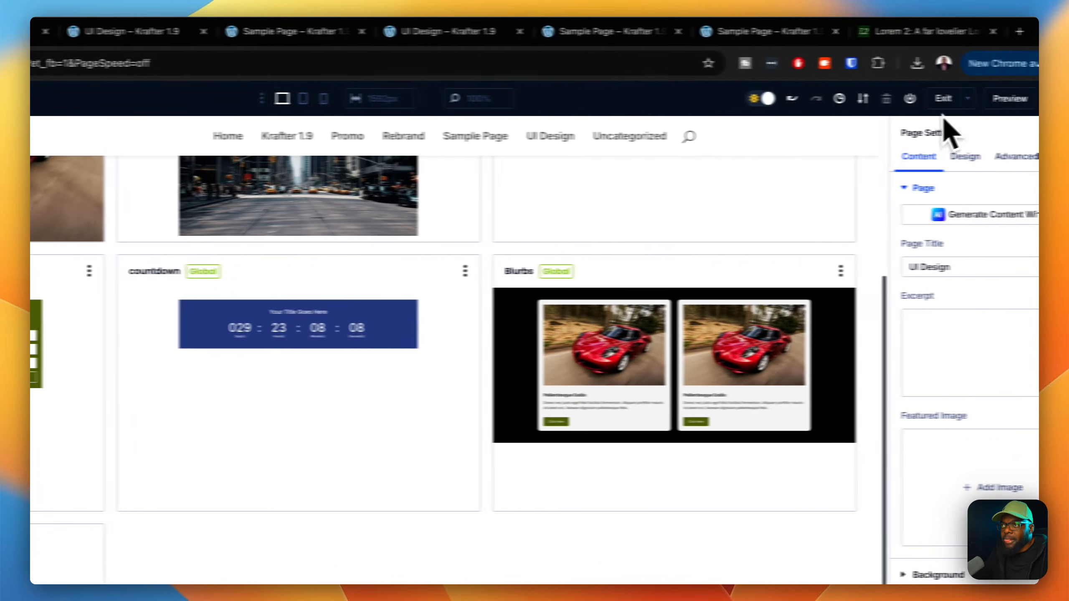
pyautogui.click(1011, 100)
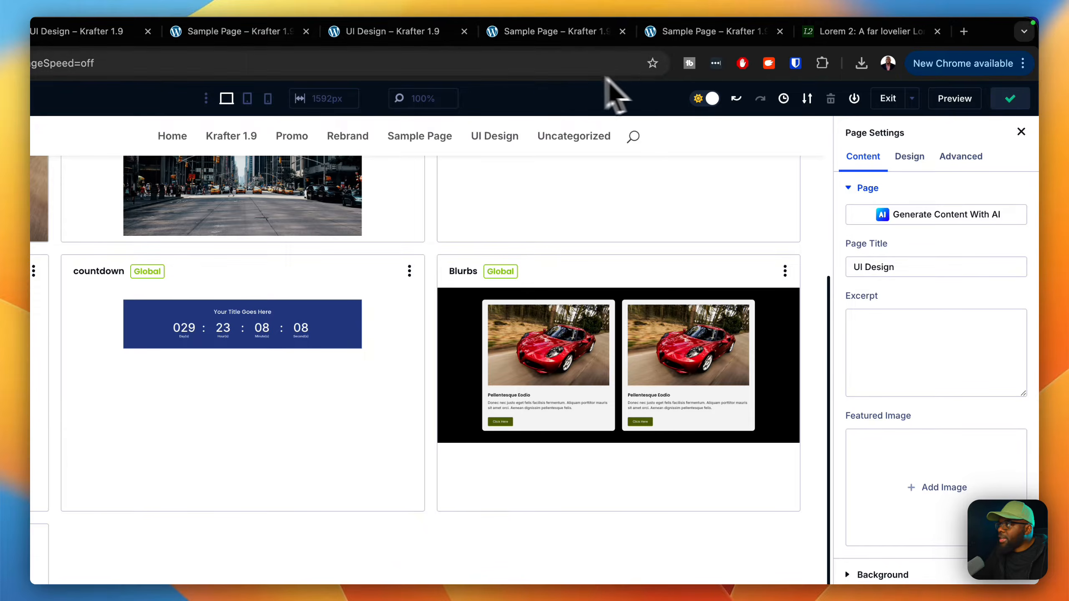
# Switch to the Sample Page in the builder, reload it and show its canvas grid.
pyautogui.click(501, 34)
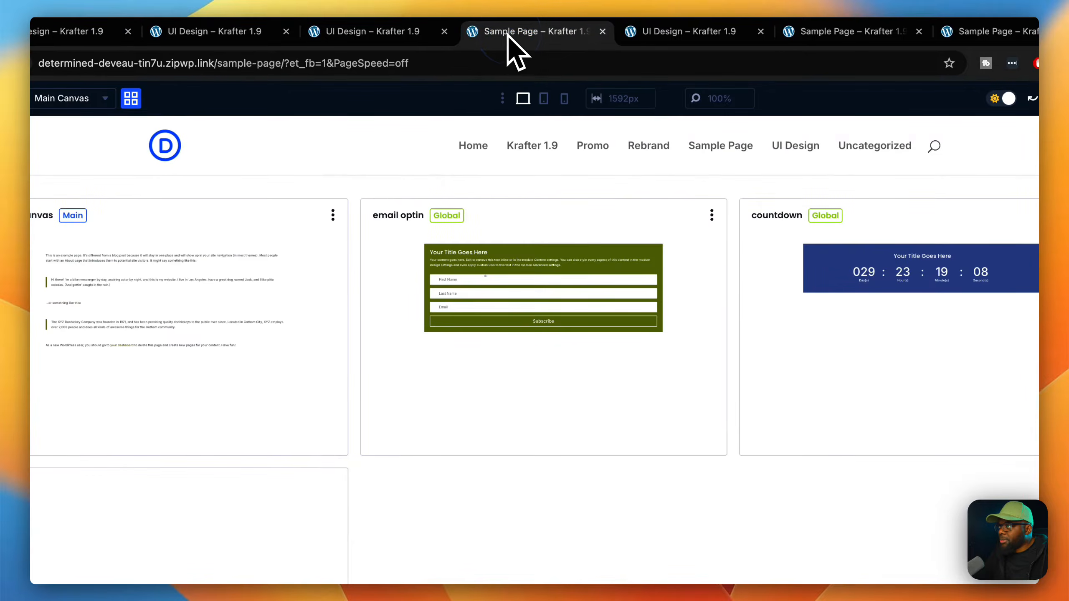
pyautogui.click(98, 63)
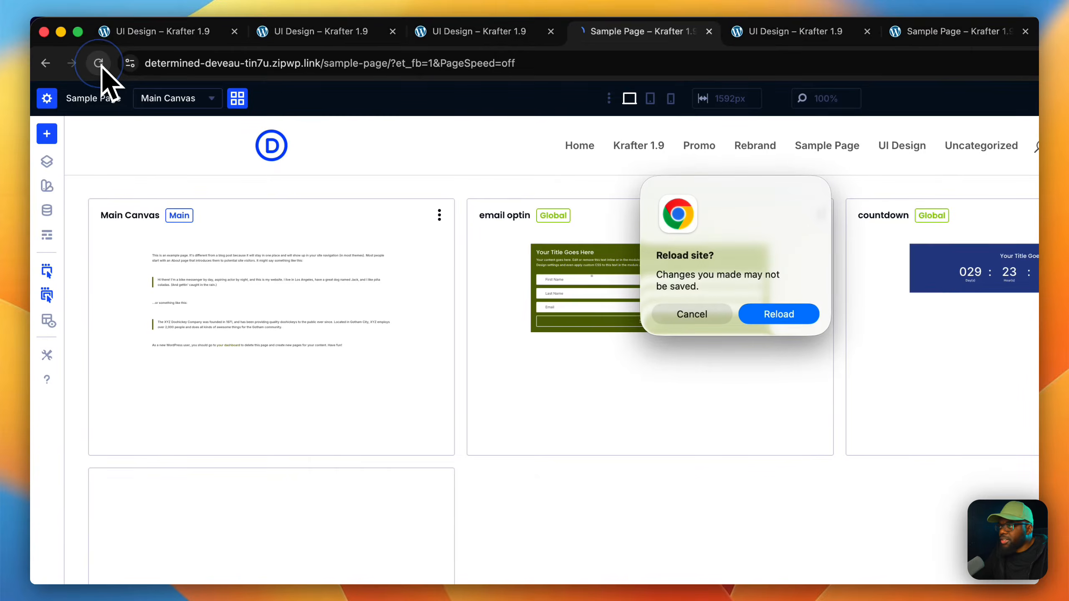
pyautogui.press('Return')
pyautogui.click(238, 99)
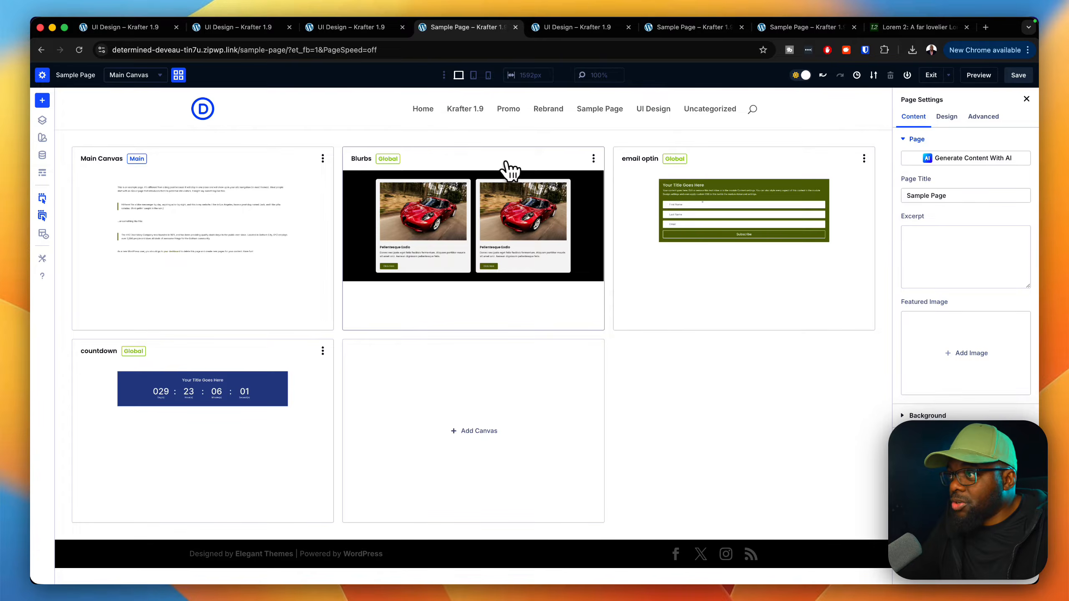
# Check the Blurbs canvas's Append Below setting on the Sample Page, save the page and preview the appended blurbs.
pyautogui.click(593, 158)
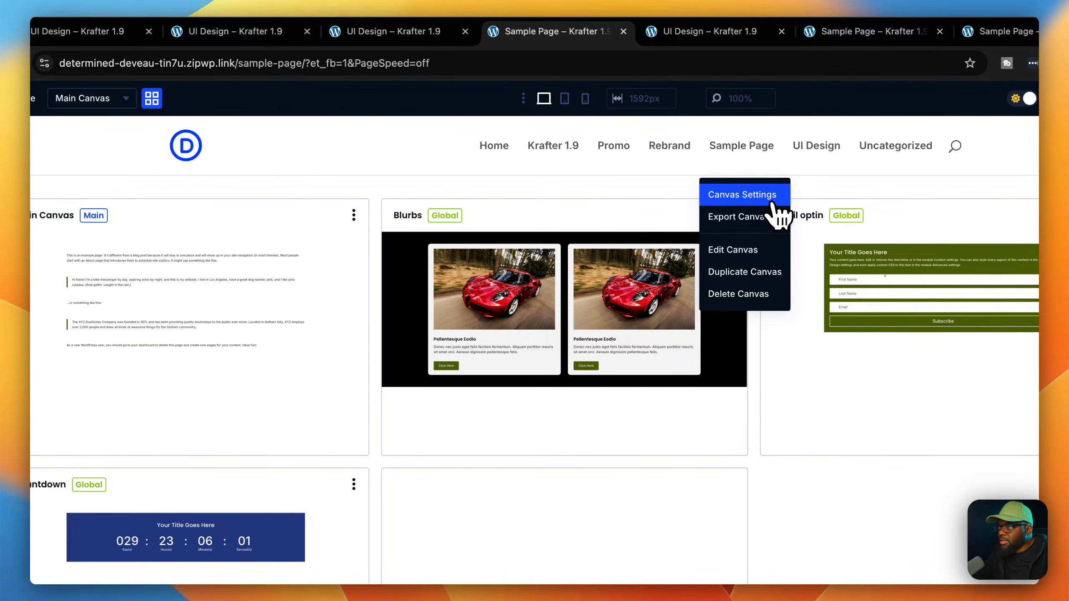
pyautogui.click(772, 201)
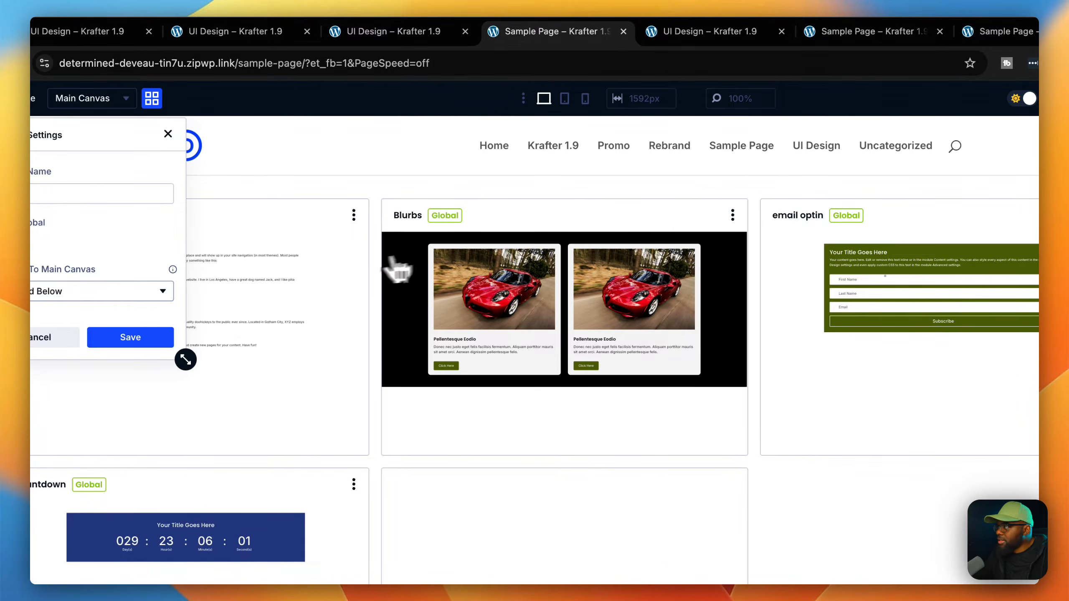
pyautogui.click(228, 282)
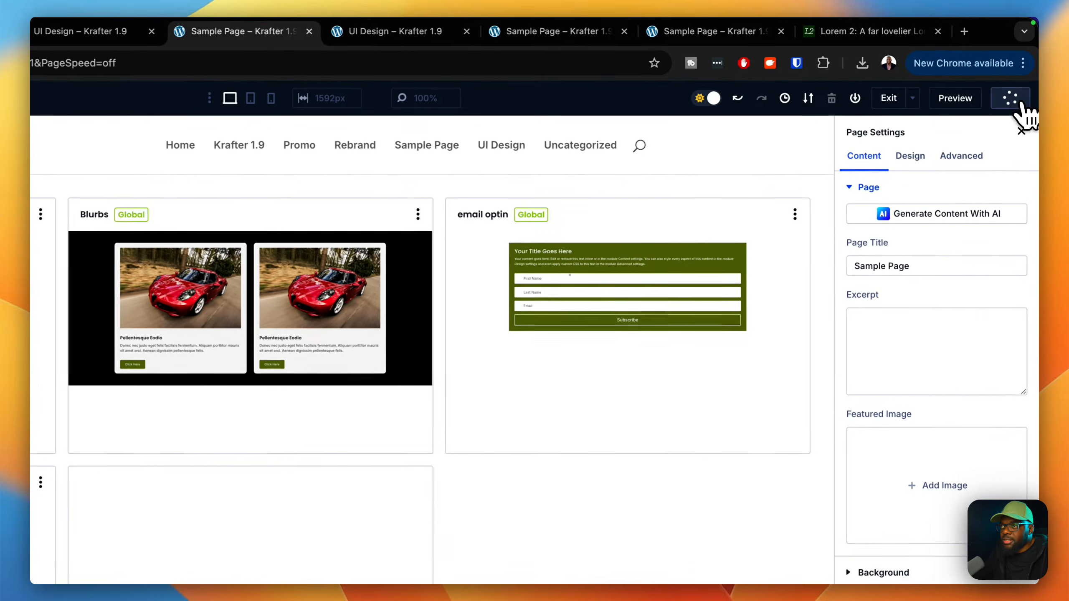
pyautogui.click(1019, 76)
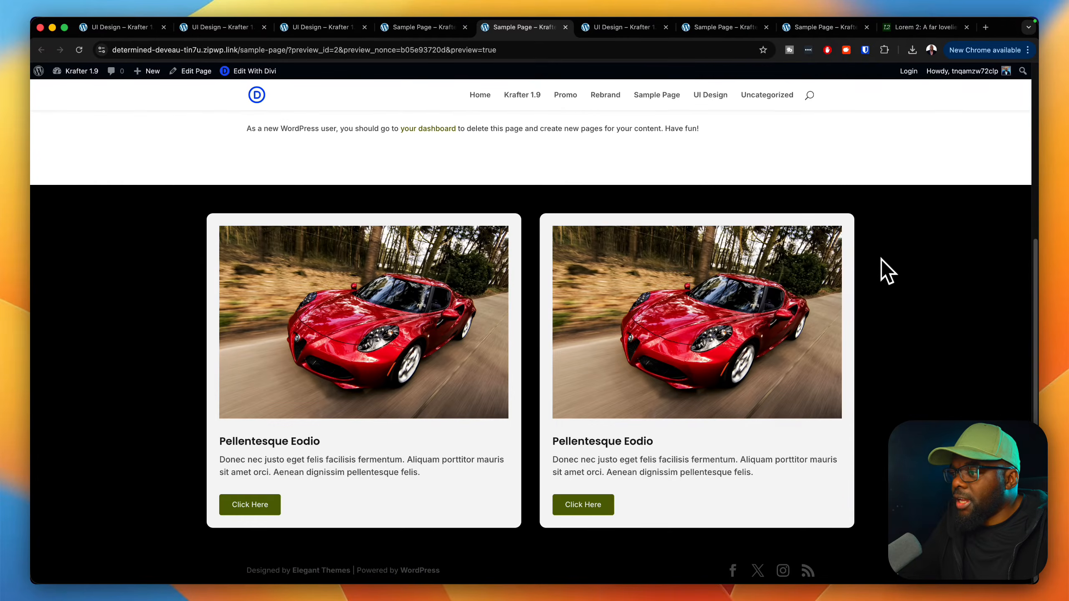
pyautogui.scroll(5, 875, 270)
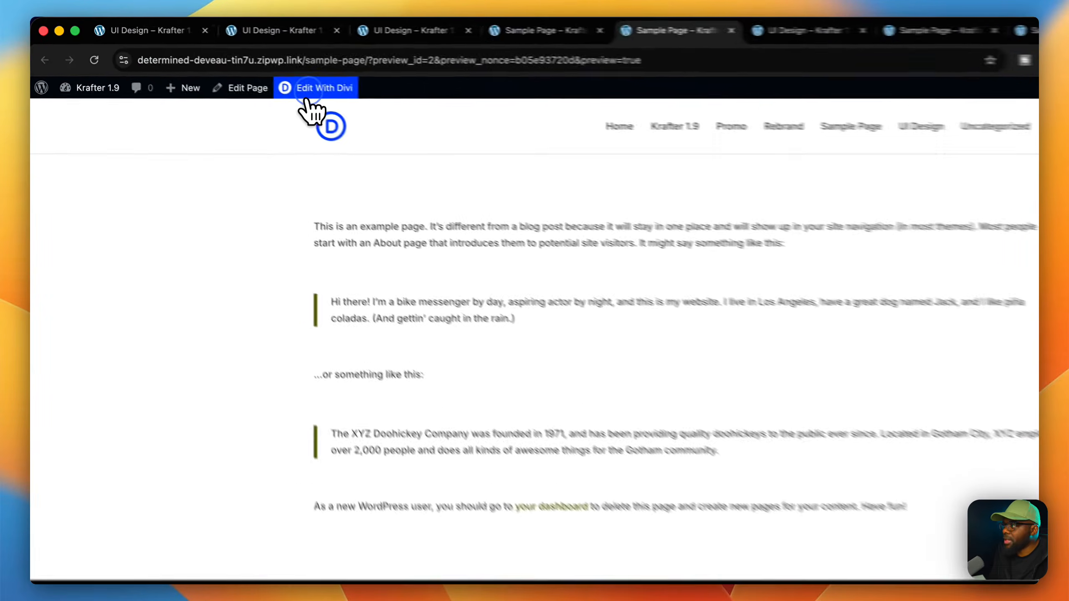
# Open the Sample Page with Divi, view its canvas grid and return to the page preview.
pyautogui.click(253, 70)
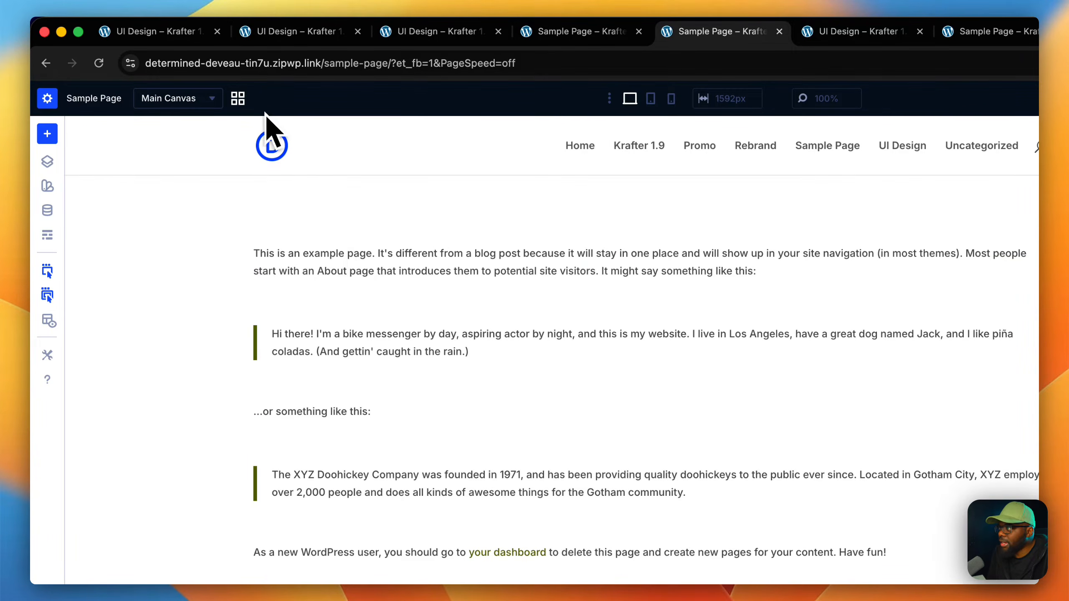
pyautogui.click(249, 101)
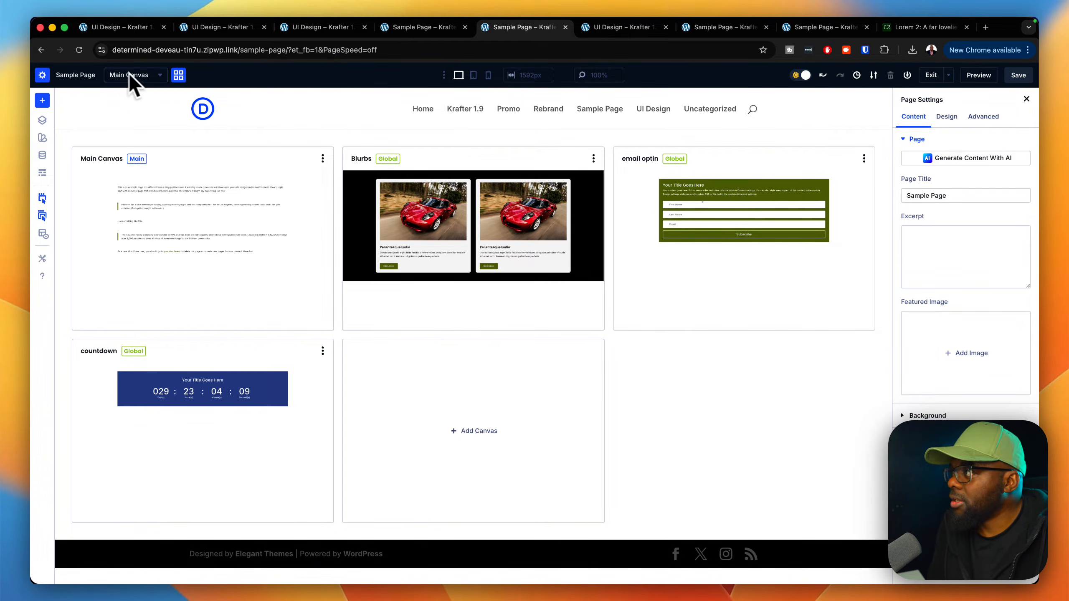
pyautogui.click(42, 51)
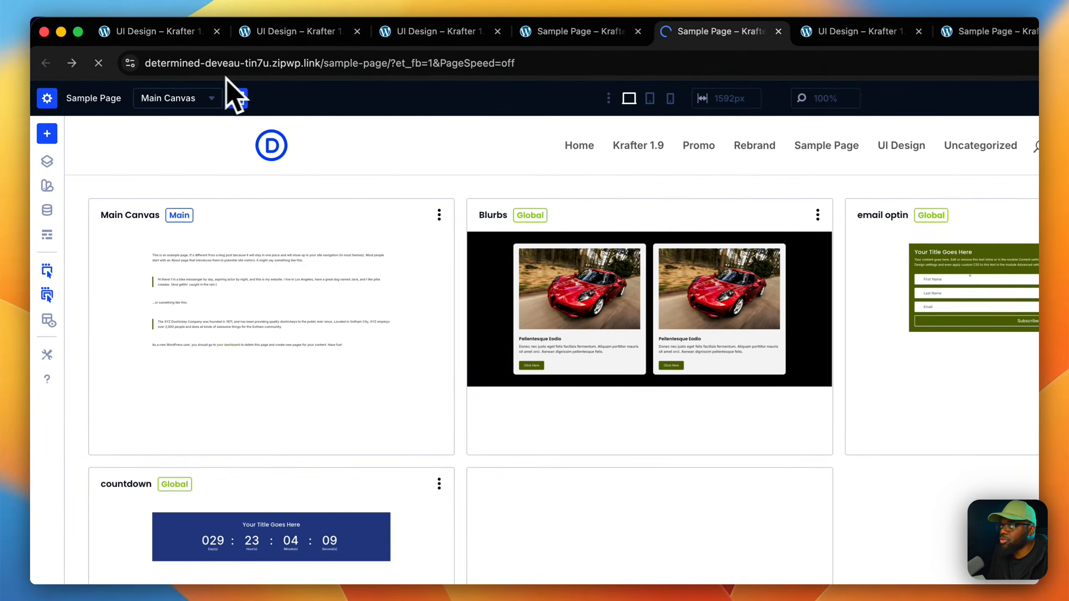
# Go to the WordPress dashboard and open the Divi Theme Builder.
pyautogui.moveTo(99, 91)
pyautogui.click(85, 113)
pyautogui.moveTo(70, 479)
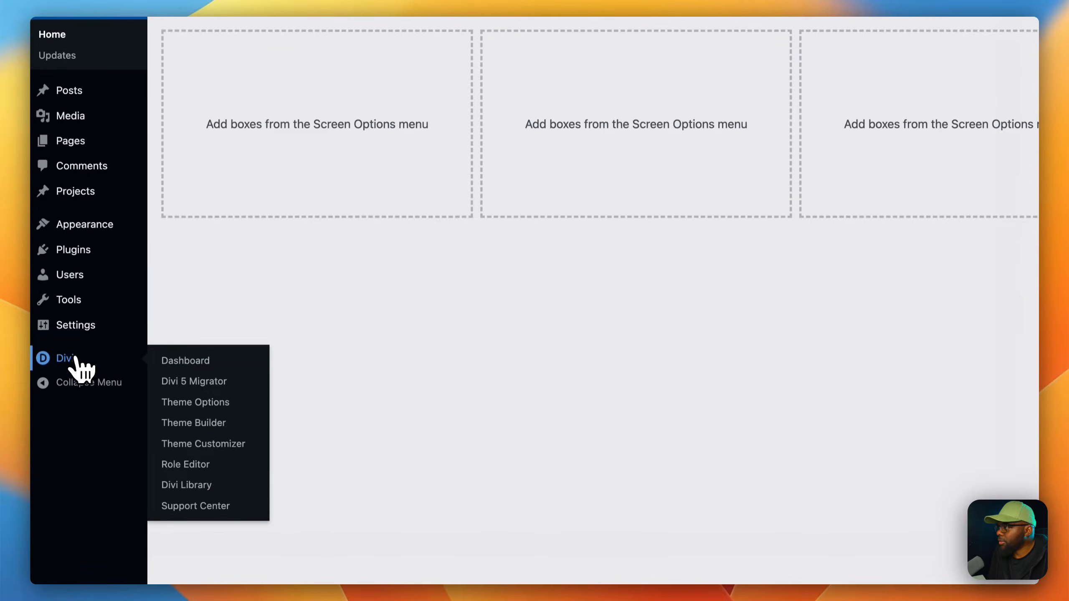
pyautogui.click(221, 420)
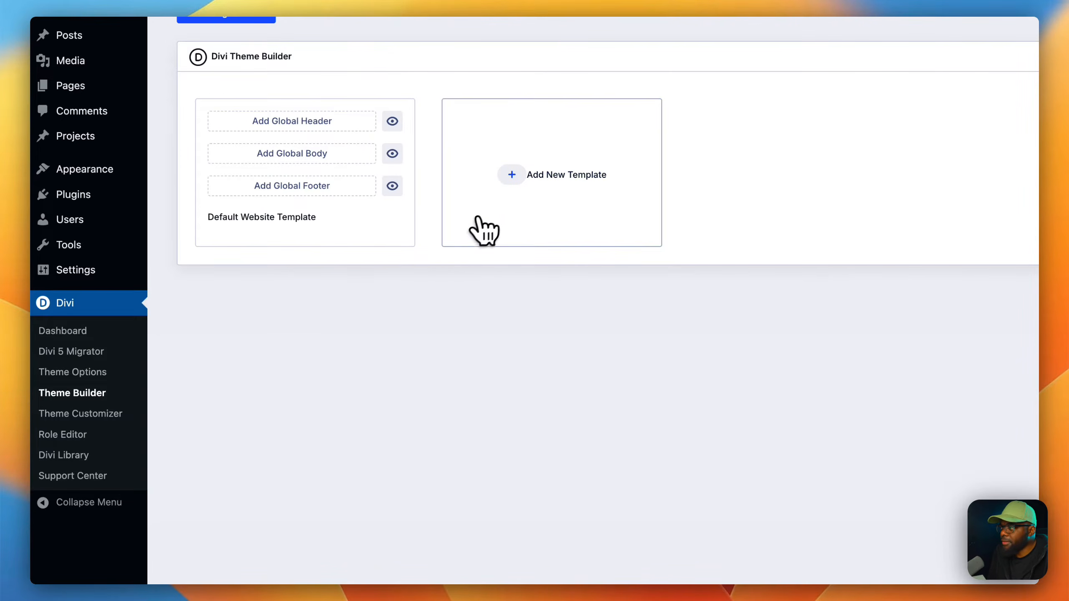
# Build a new Theme Builder template assigned to All Posts.
pyautogui.click(513, 181)
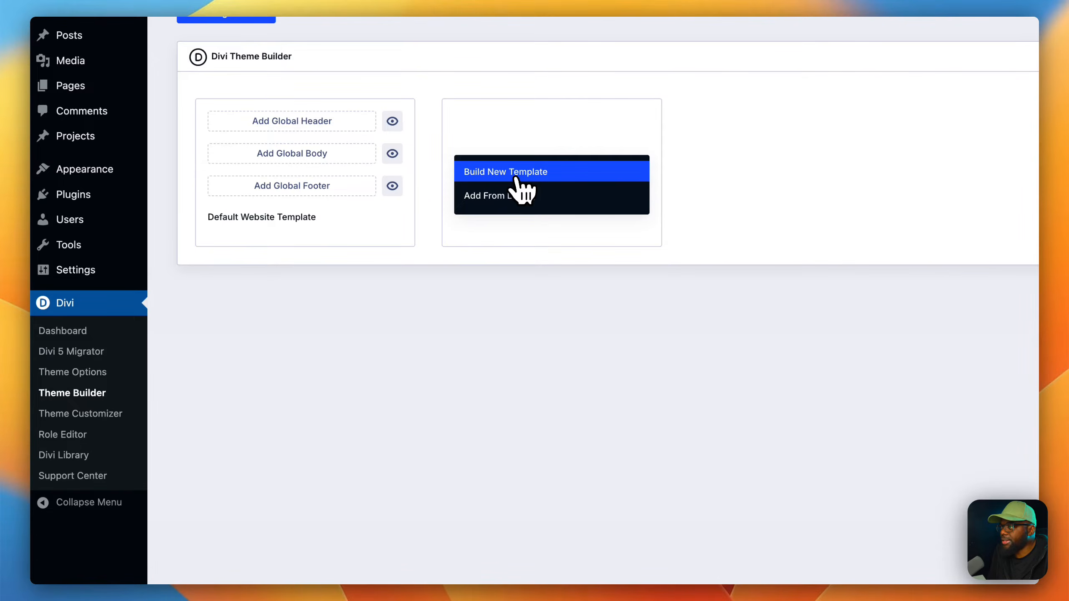
pyautogui.click(514, 172)
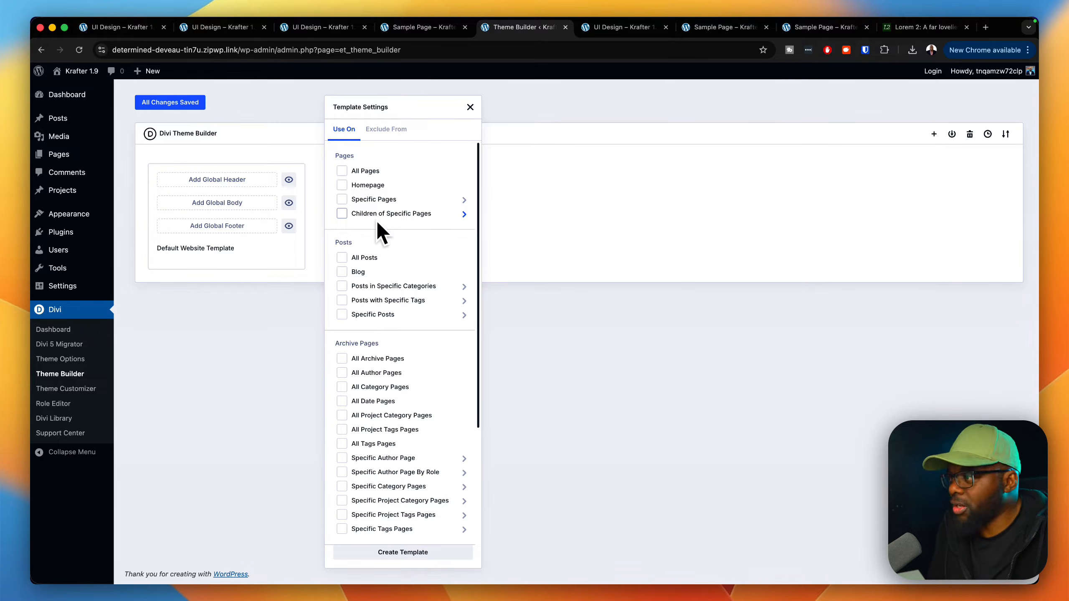
pyautogui.moveTo(352, 212)
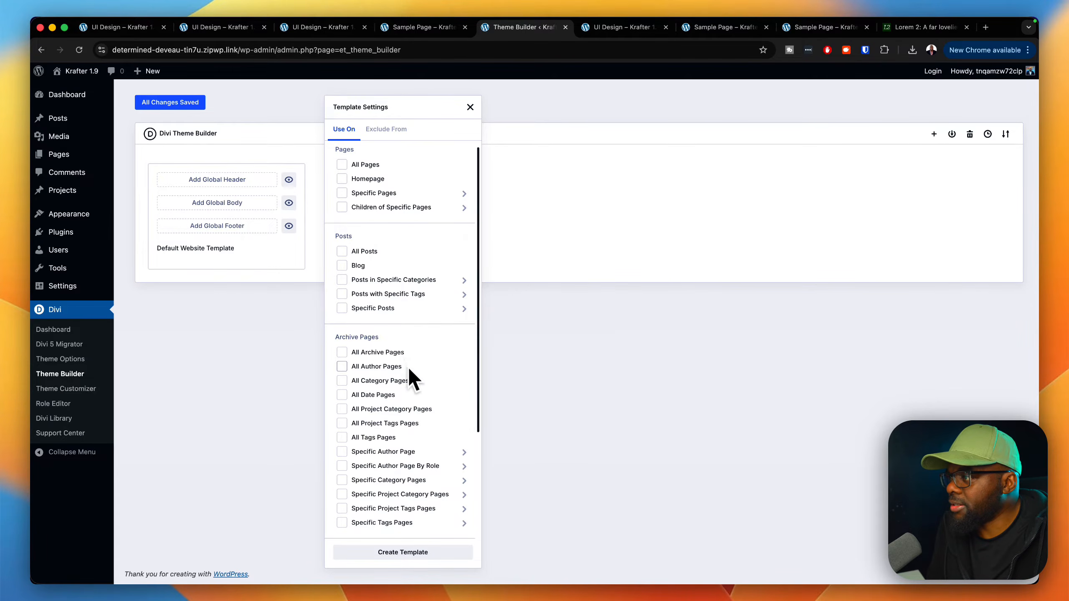
pyautogui.scroll(-2, 383, 303)
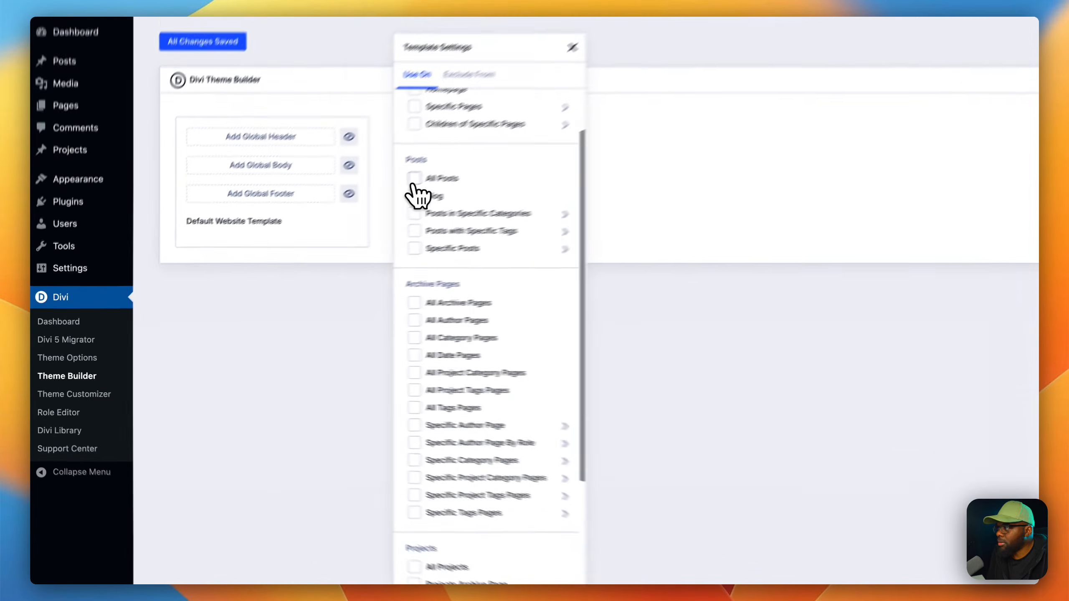
pyautogui.click(341, 213)
pyautogui.scroll(-5, 385, 421)
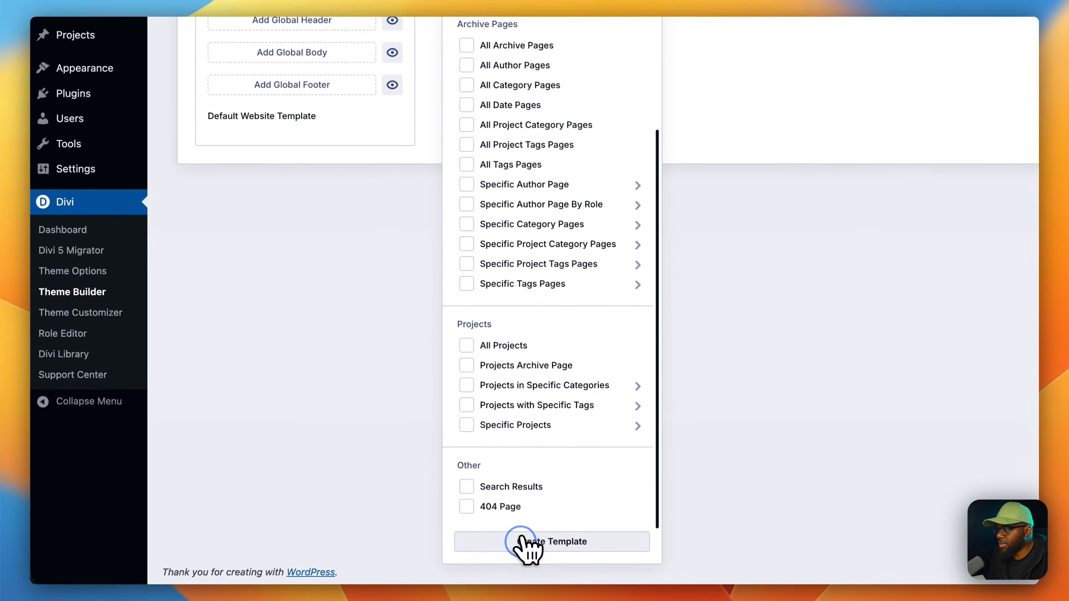
pyautogui.click(521, 543)
# Start a custom body for the All Posts template and insert a single-column row in its section.
pyautogui.scroll(3, 530, 249)
pyautogui.click(539, 209)
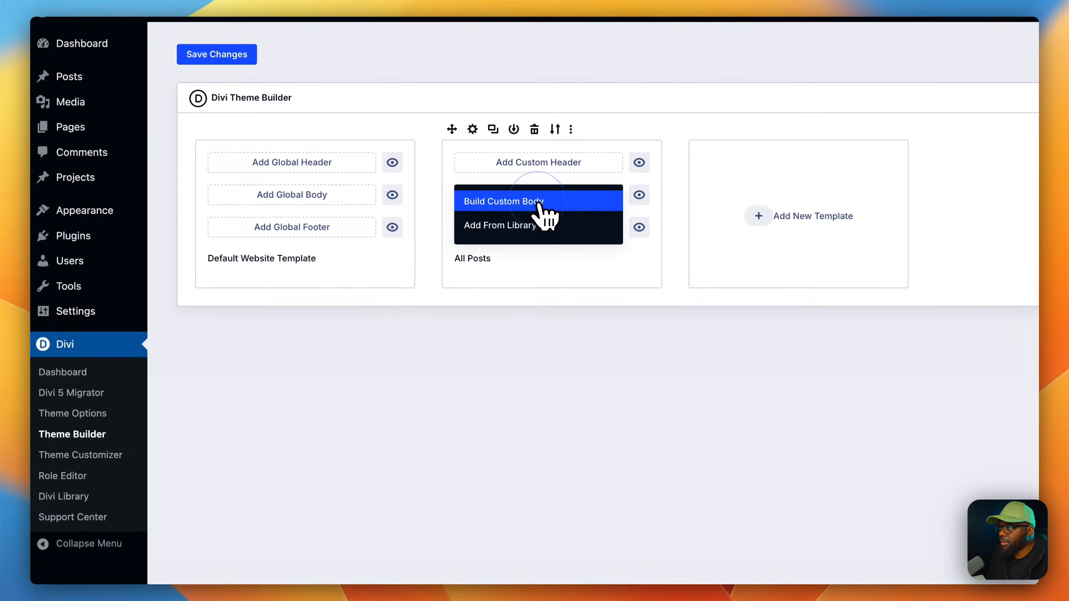
pyautogui.click(539, 209)
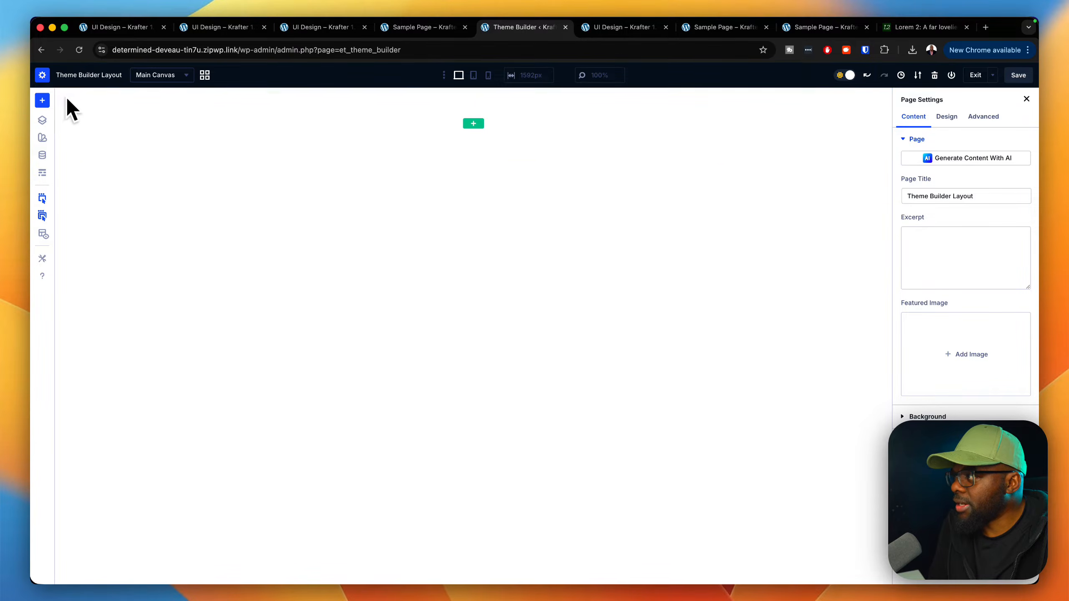
pyautogui.click(473, 124)
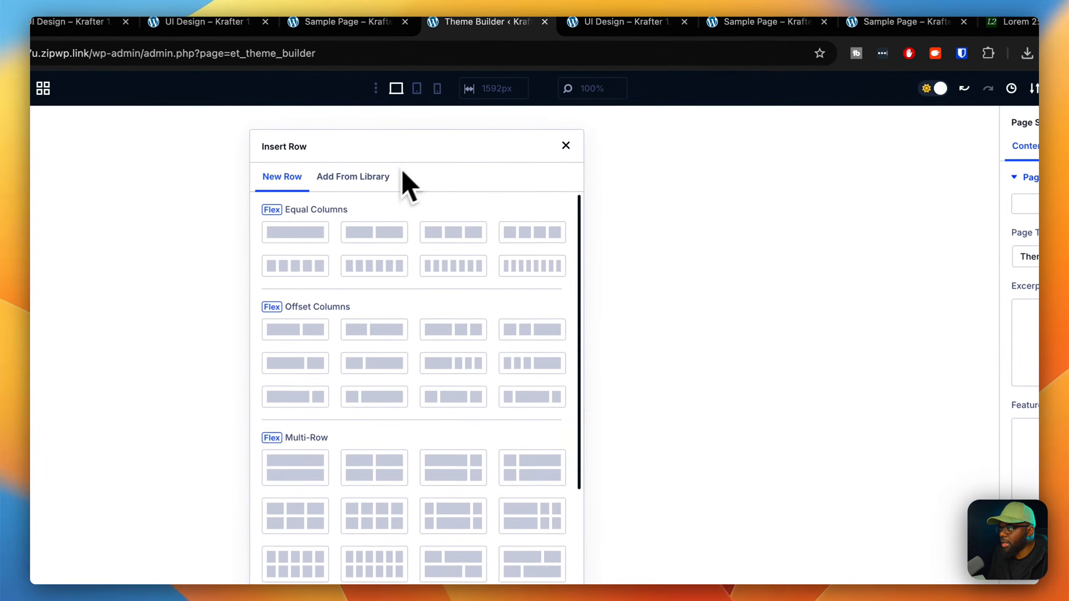
pyautogui.click(300, 221)
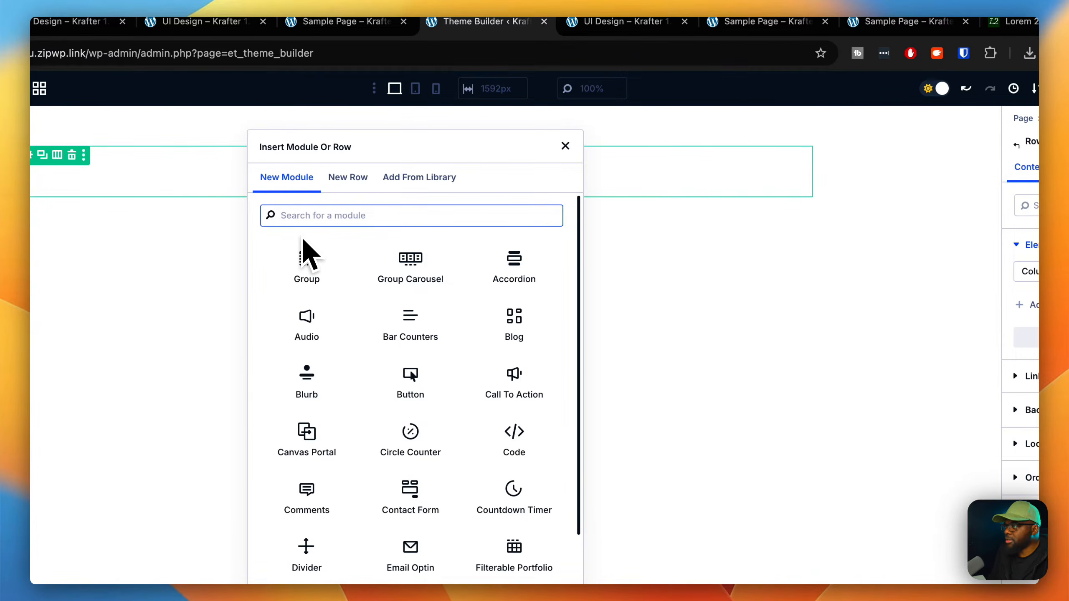
# Add a Text module to the row and replace its body with the Post/Archive Title dynamic content.
pyautogui.write('text')
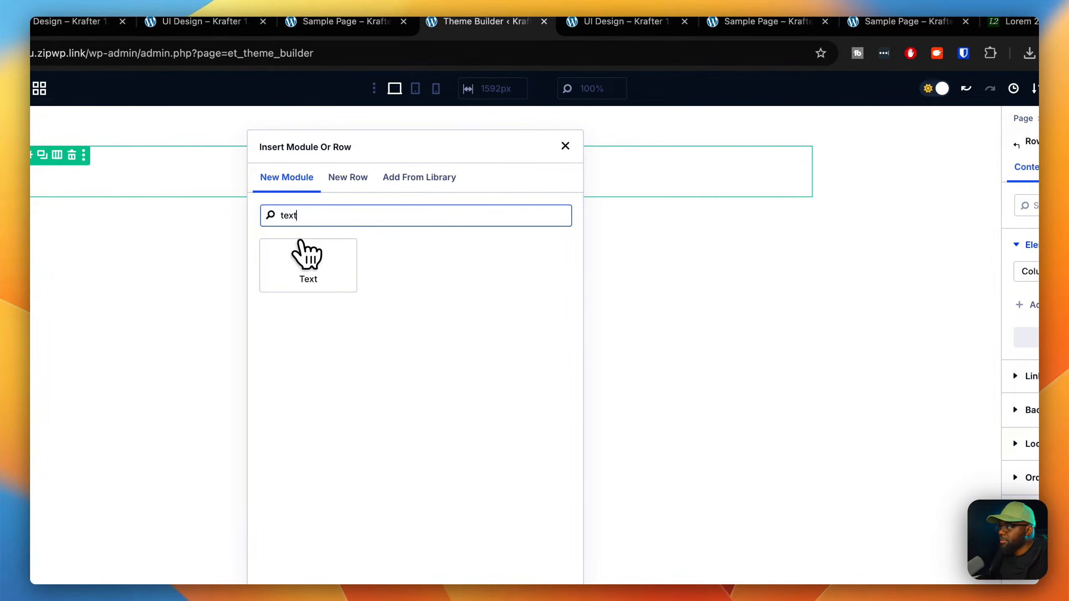
pyautogui.click(317, 274)
pyautogui.moveTo(901, 438); pyautogui.dragTo(862, 307)
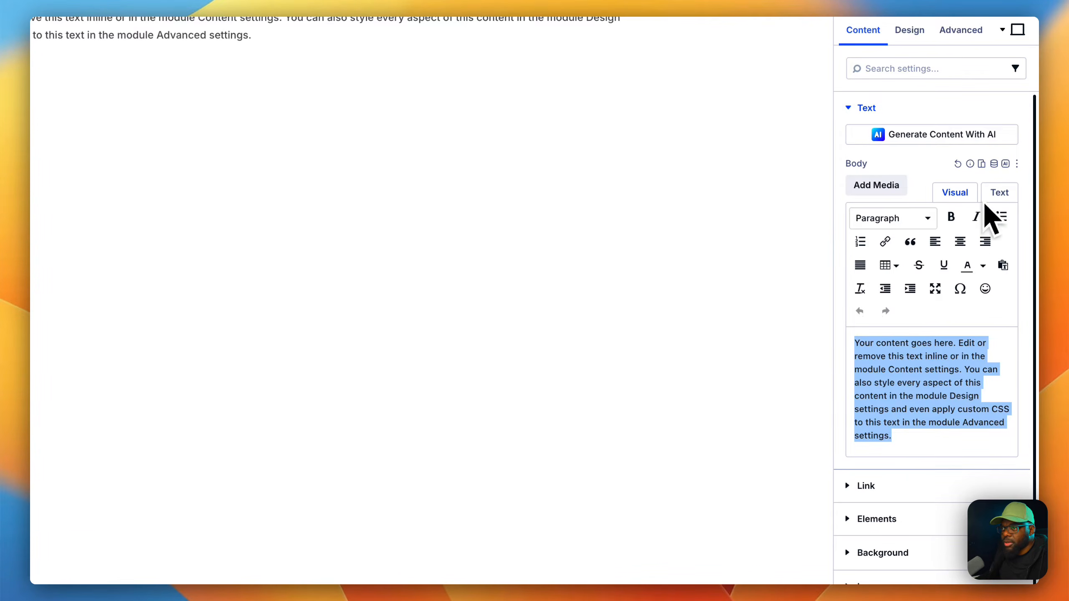
pyautogui.click(994, 165)
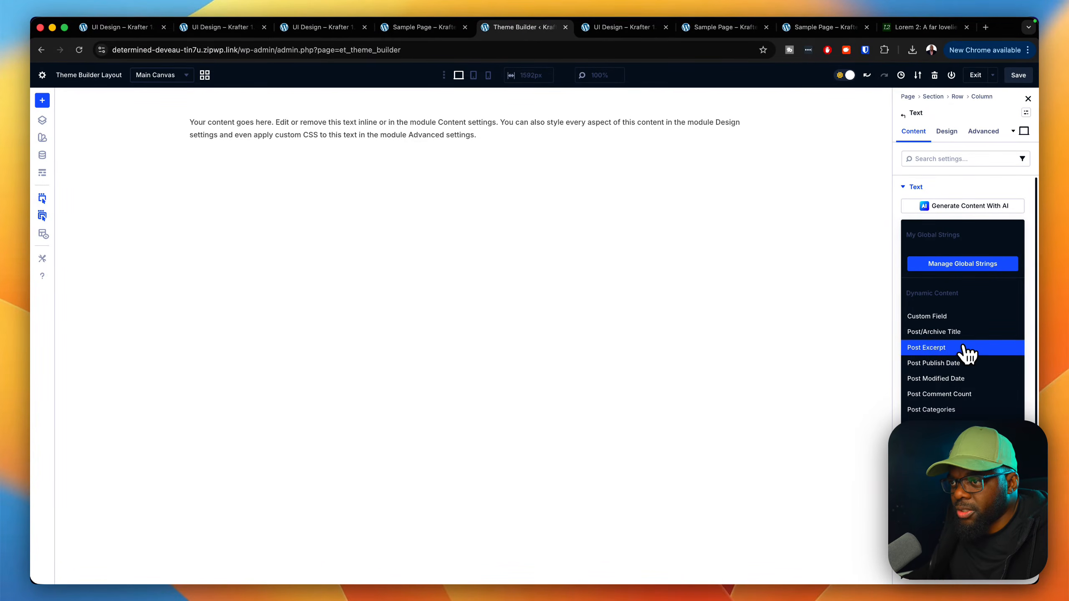
pyautogui.click(964, 342)
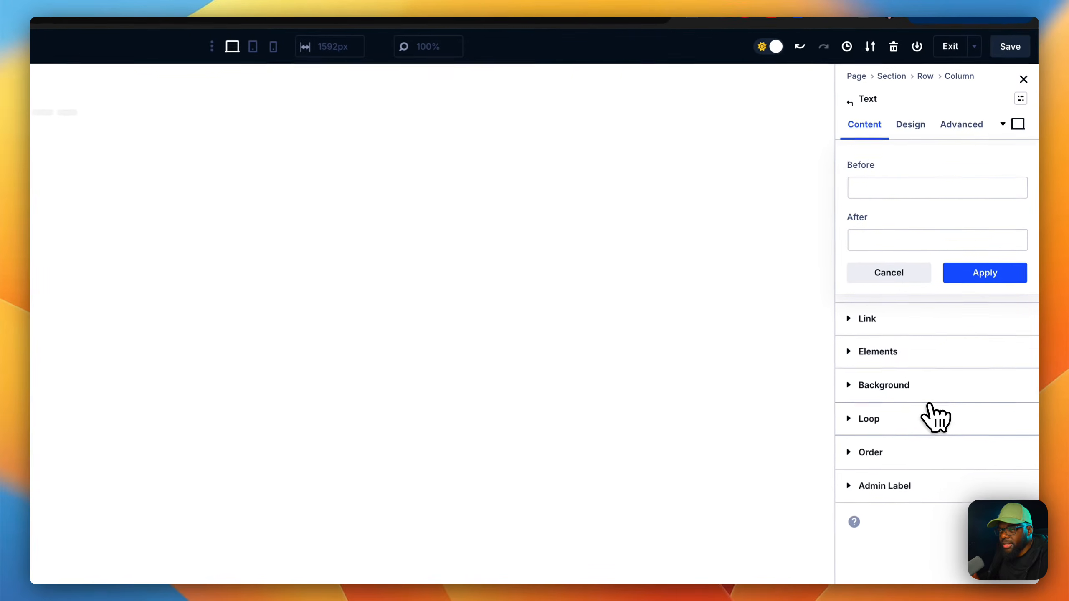
pyautogui.click(984, 276)
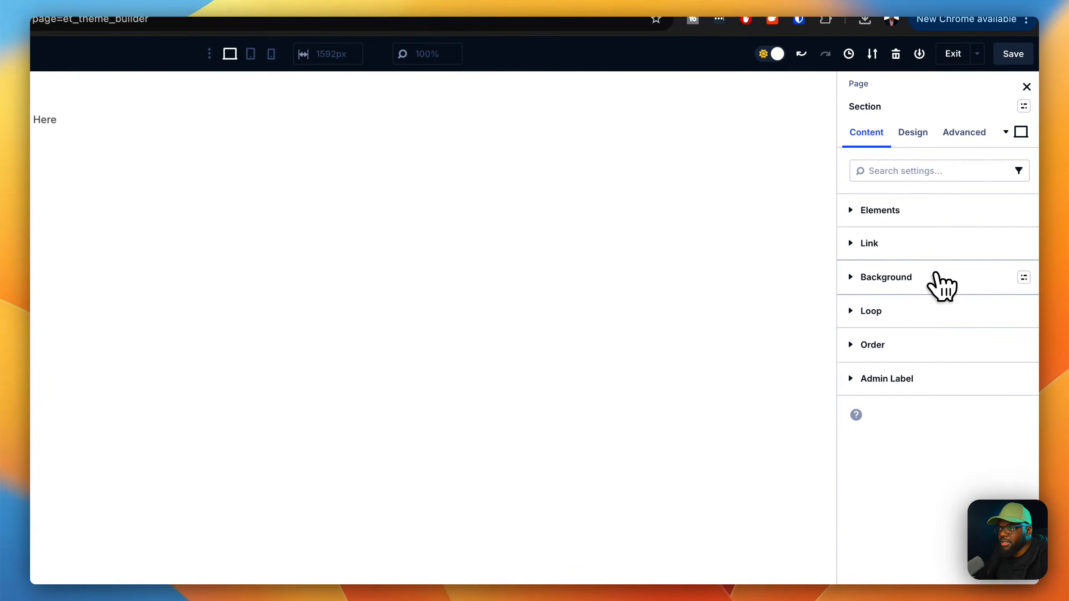
# Set the section's background color to Gray 50.
pyautogui.click(935, 279)
pyautogui.click(919, 424)
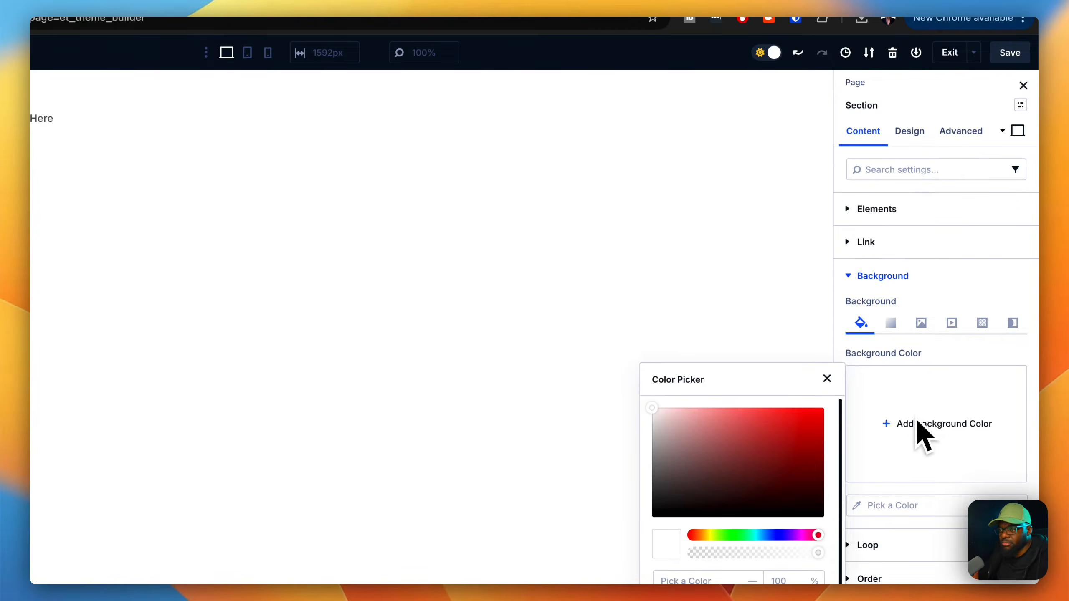
pyautogui.click(751, 511)
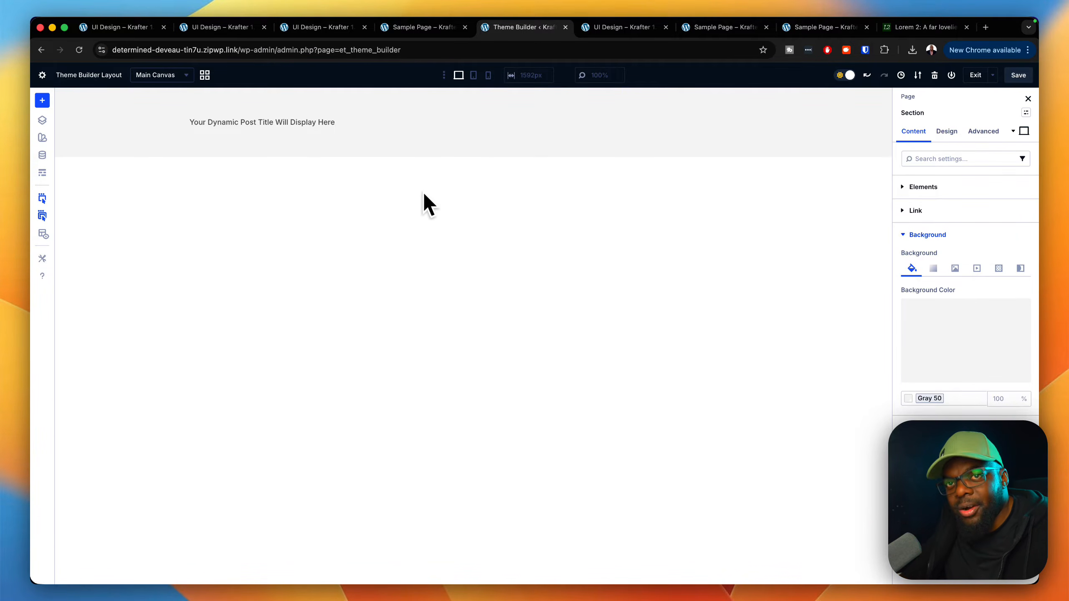
# Set the email optin canvas to Append Above the main canvas and save its canvas settings.
pyautogui.click(212, 80)
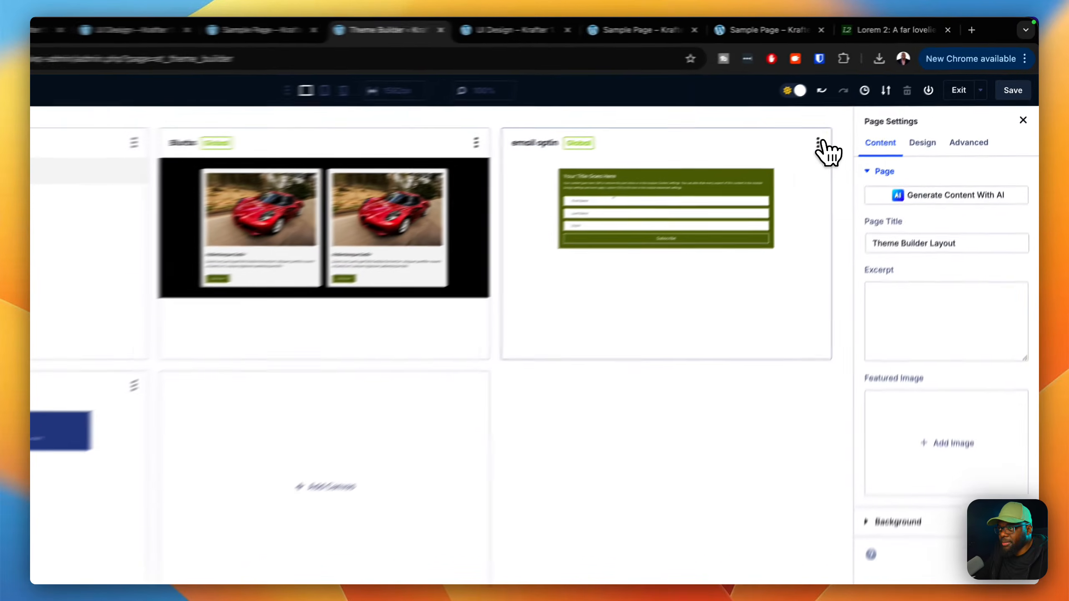
pyautogui.click(865, 116)
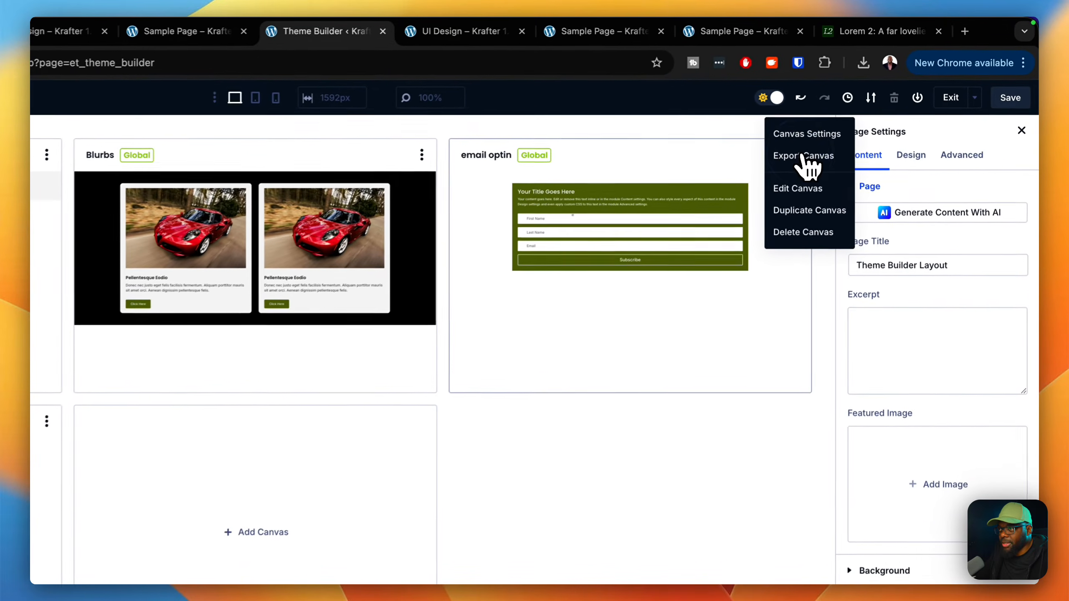
pyautogui.click(816, 139)
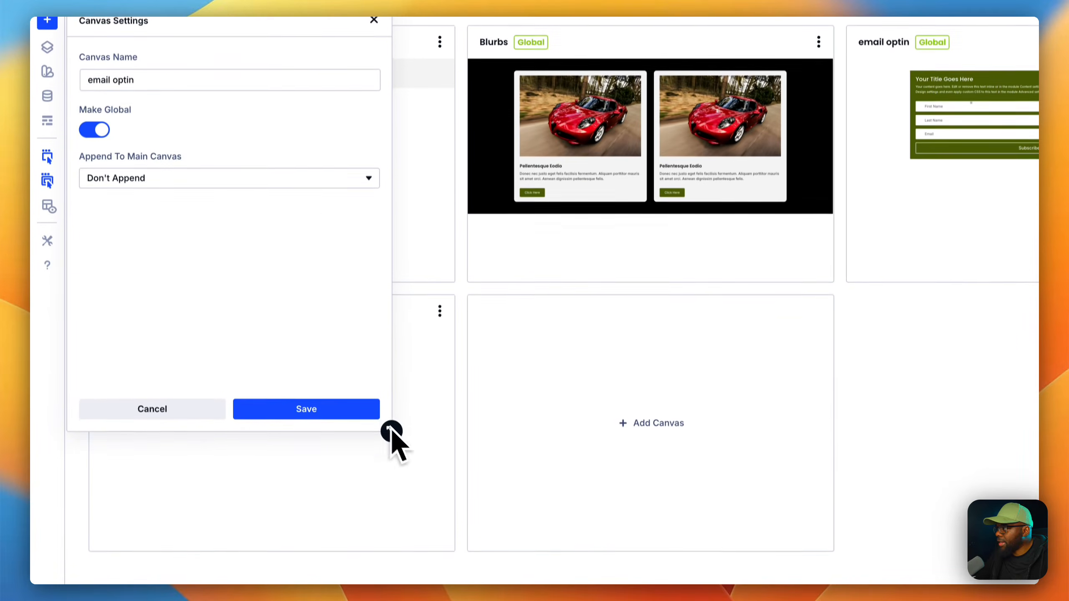
pyautogui.click(324, 179)
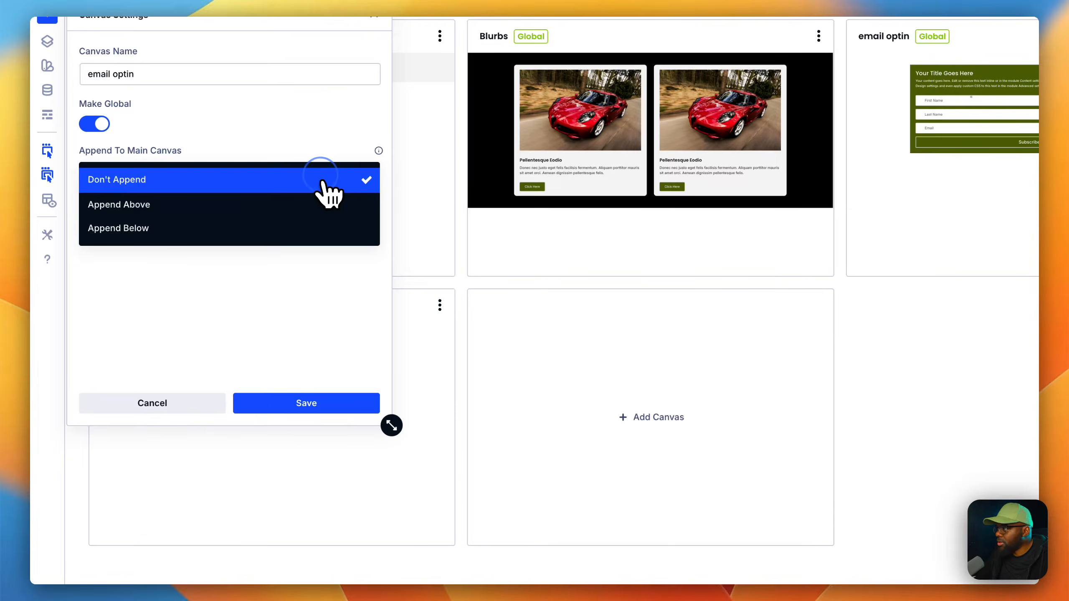
pyautogui.click(269, 206)
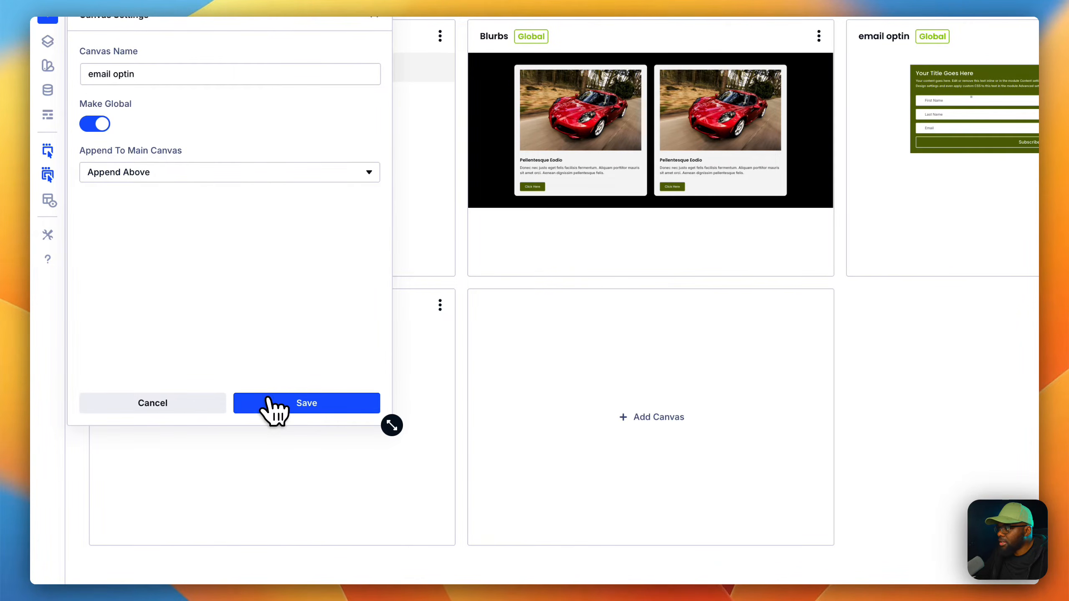
pyautogui.click(267, 404)
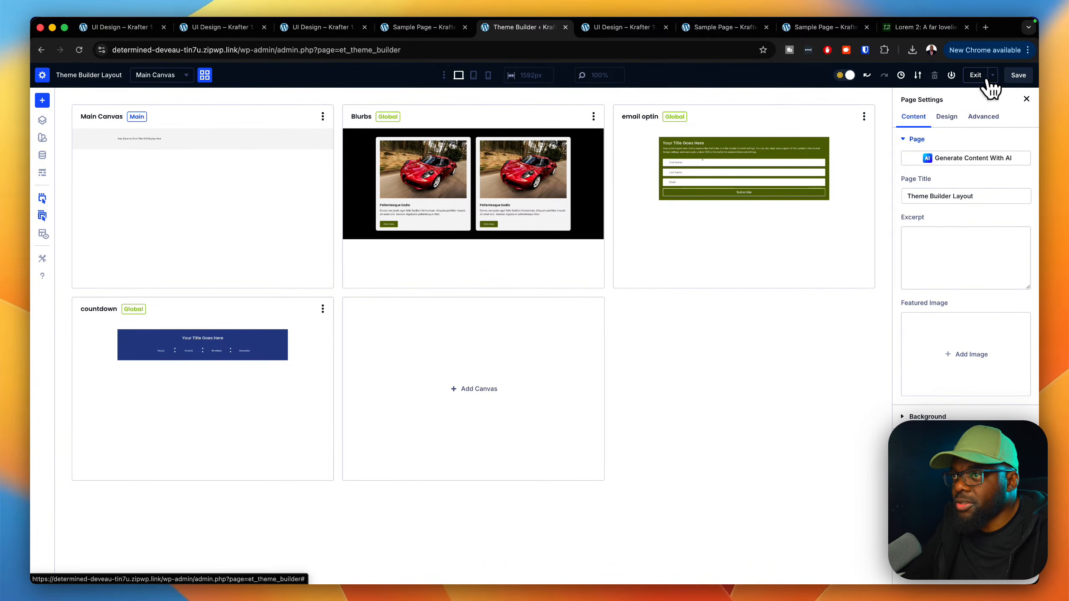
# Save the Theme Builder changes and reopen the All Posts template's custom body for editing.
pyautogui.click(976, 78)
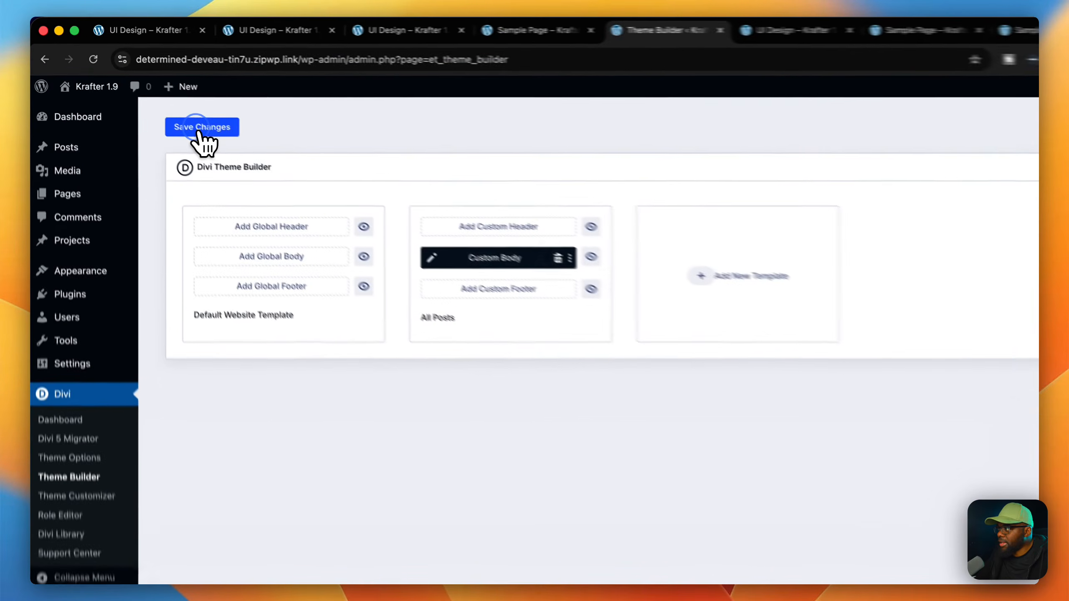
pyautogui.click(156, 104)
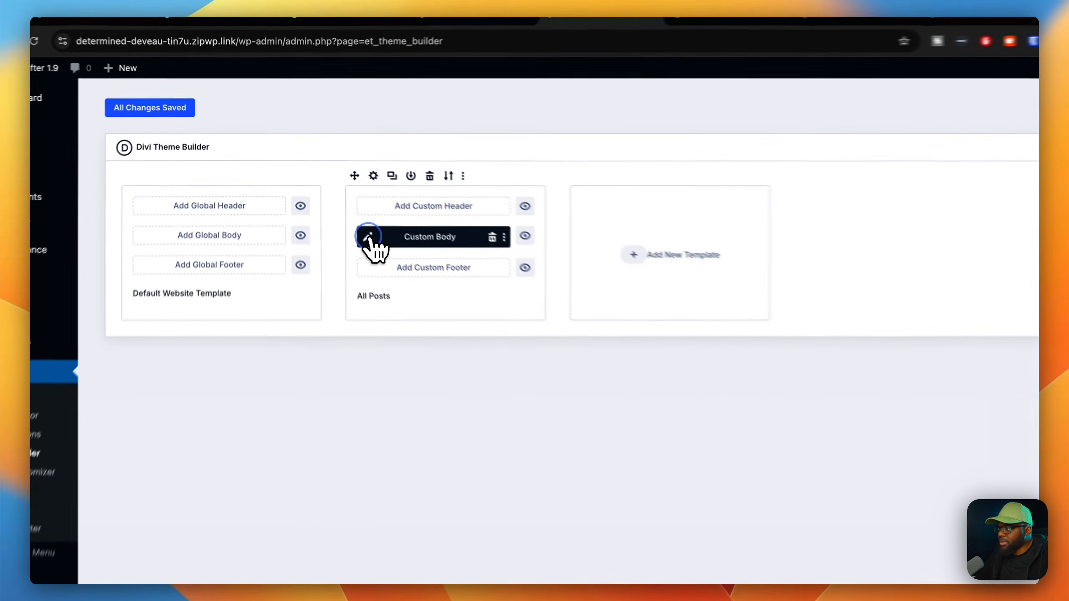
pyautogui.click(367, 237)
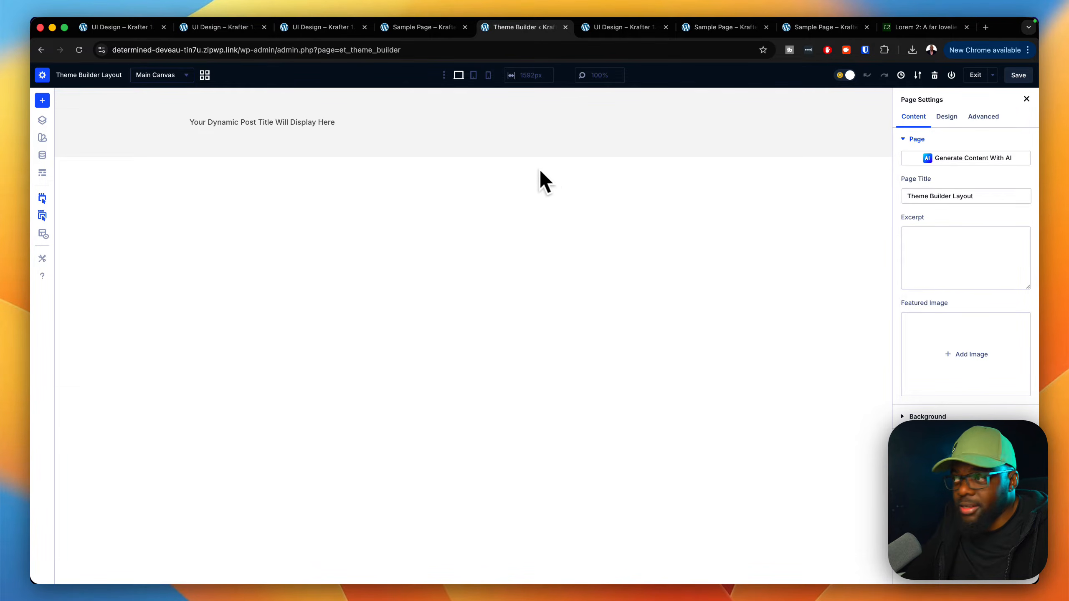
# Insert a single-column section below the title section and add a Post Content module to it.
pyautogui.click(473, 151)
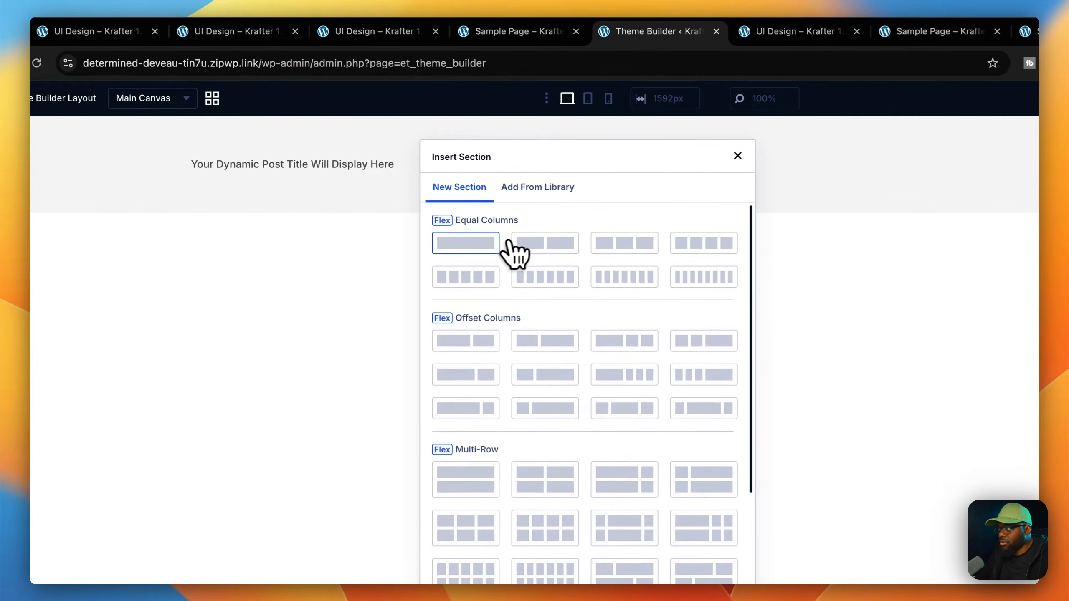
pyautogui.click(468, 248)
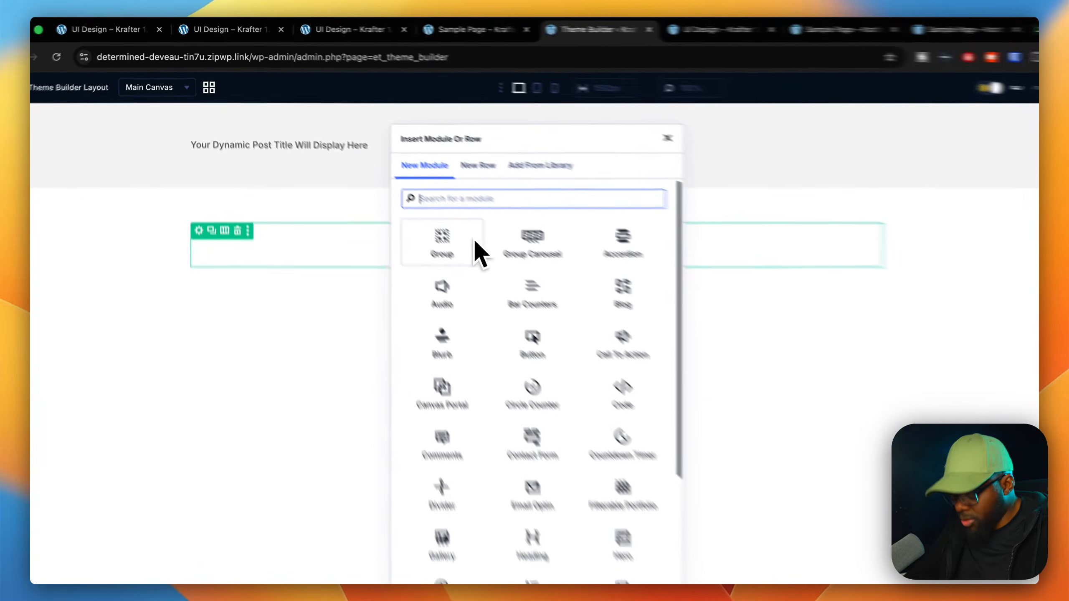
pyautogui.write('post')
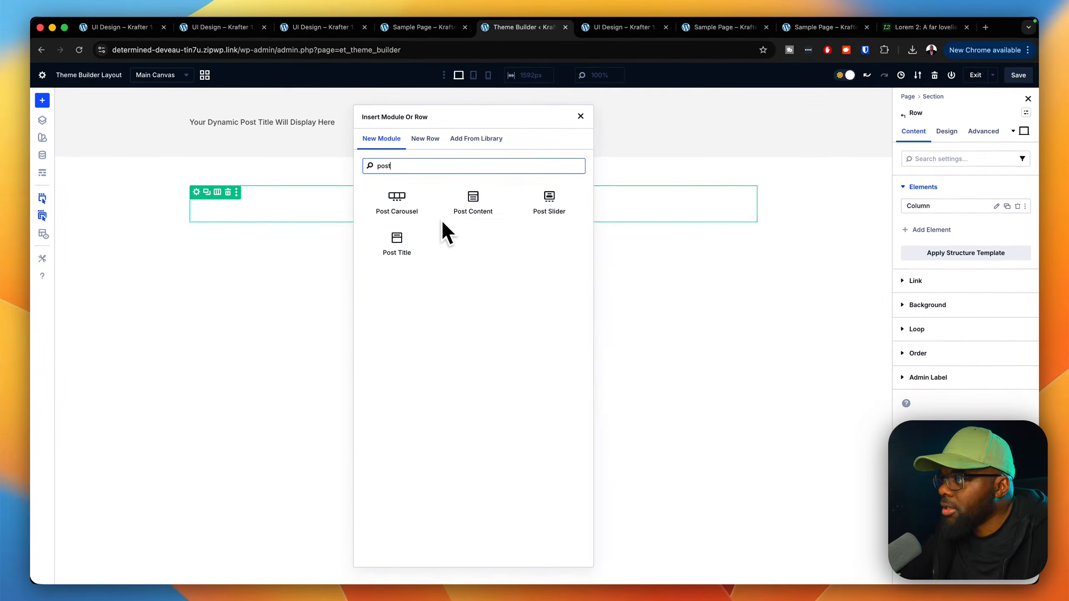
pyautogui.click(528, 239)
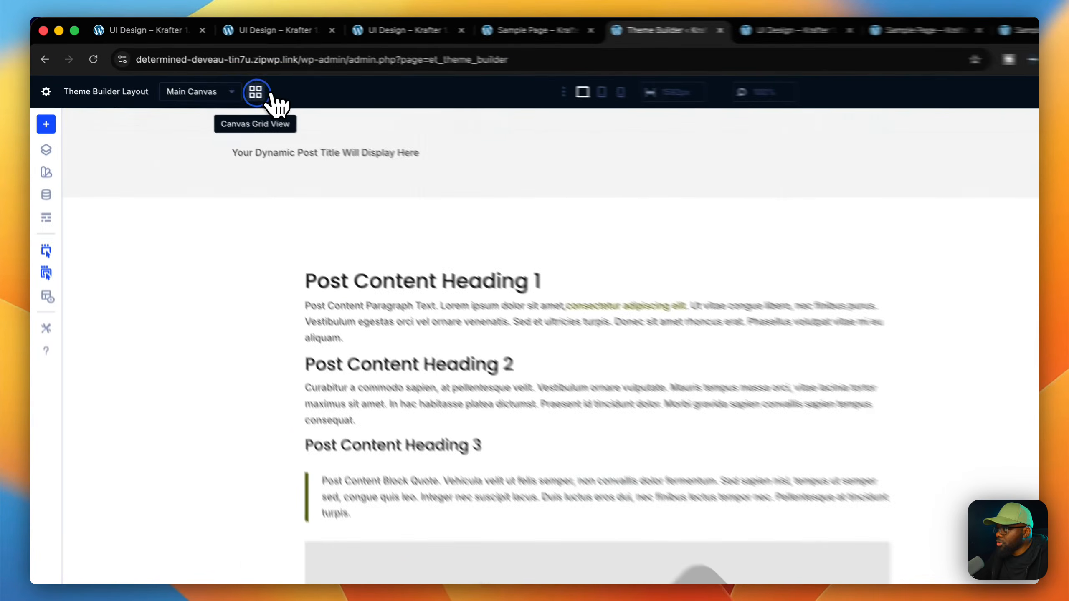
# Set the email optin canvas to Append Below the main canvas and save the template layout.
pyautogui.click(204, 75)
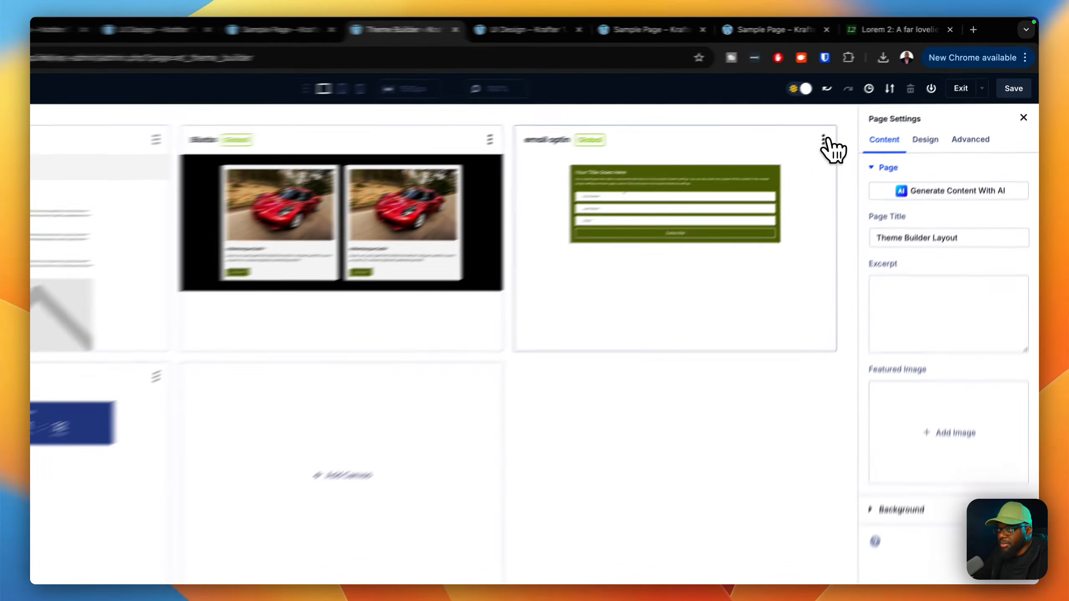
pyautogui.click(827, 140)
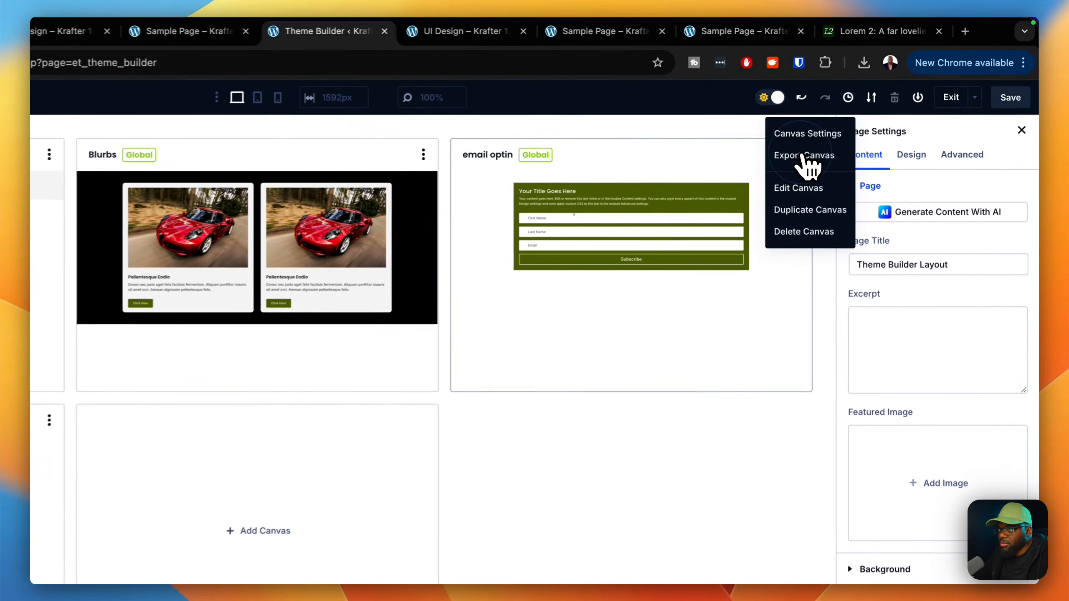
pyautogui.click(834, 127)
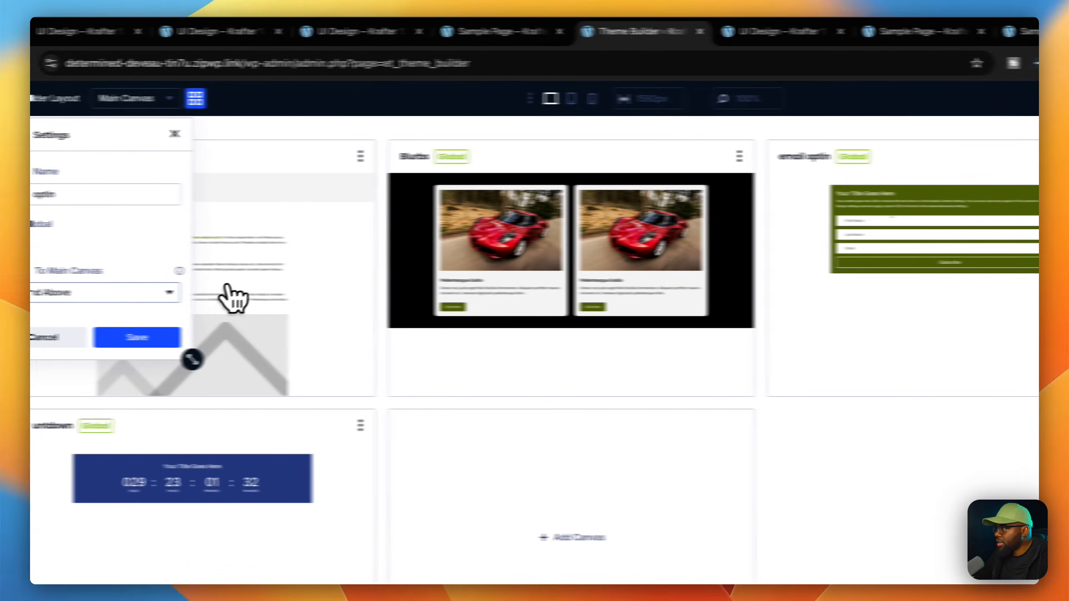
pyautogui.click(214, 305)
pyautogui.click(198, 349)
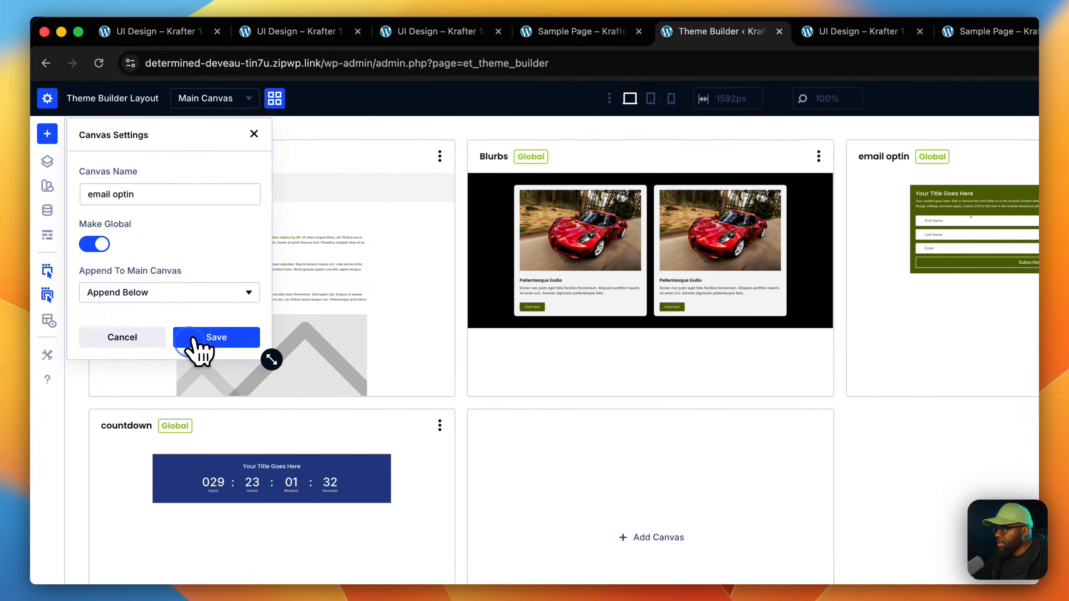
pyautogui.click(203, 342)
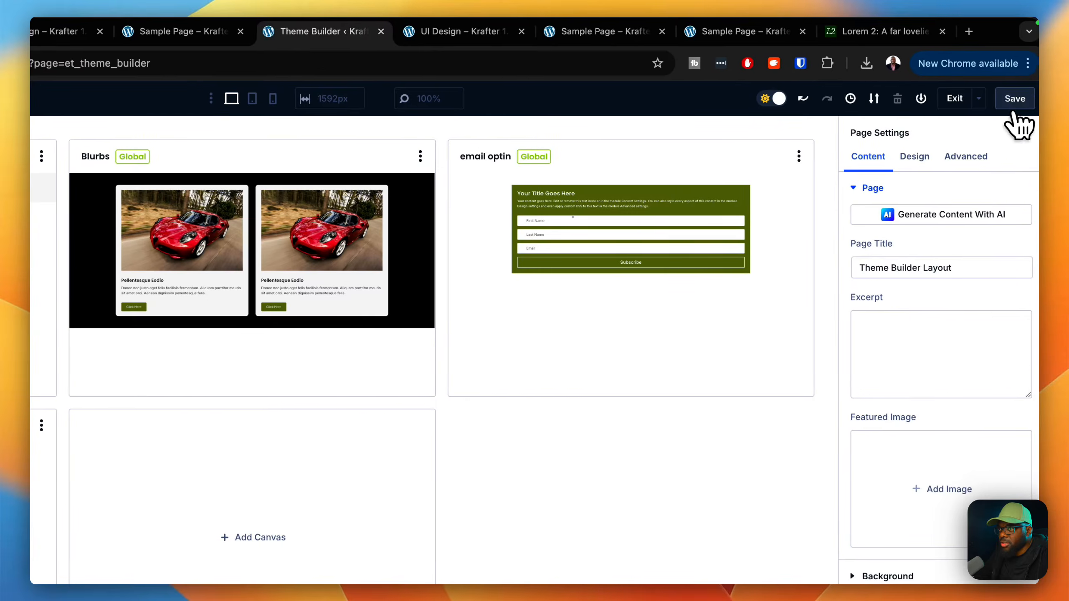
pyautogui.click(1015, 105)
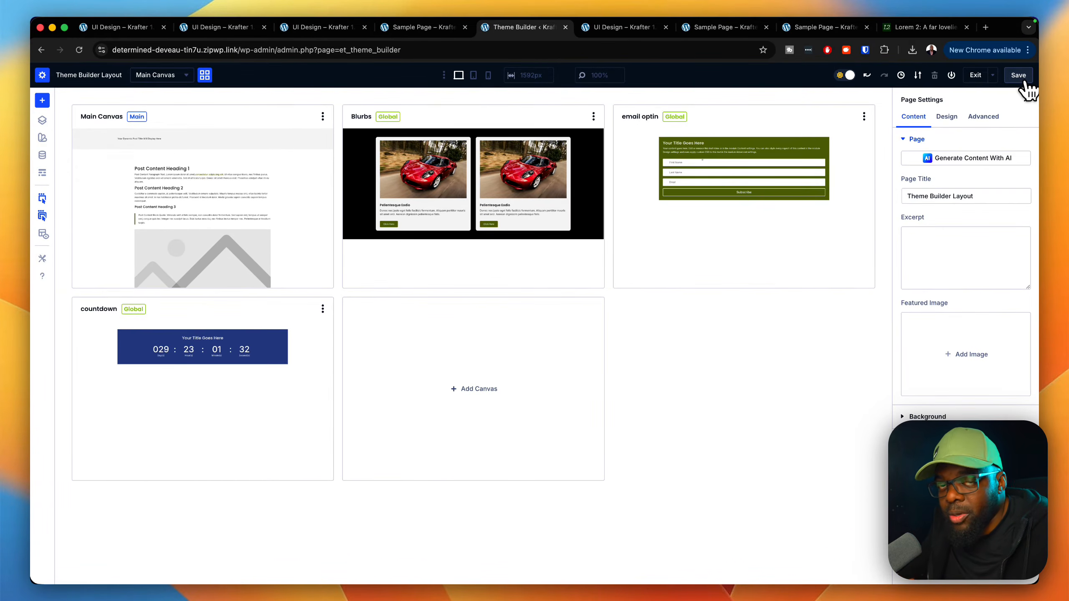
pyautogui.click(1023, 81)
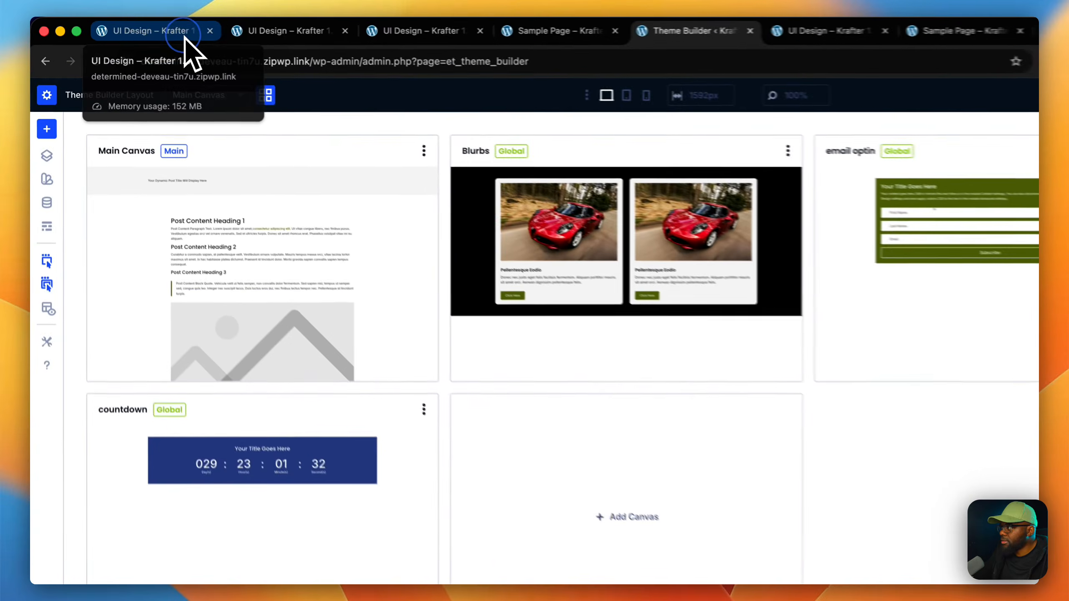
# View the Hello world! post on the live site and examine the template content and appended canvases down the page.
pyautogui.click(150, 34)
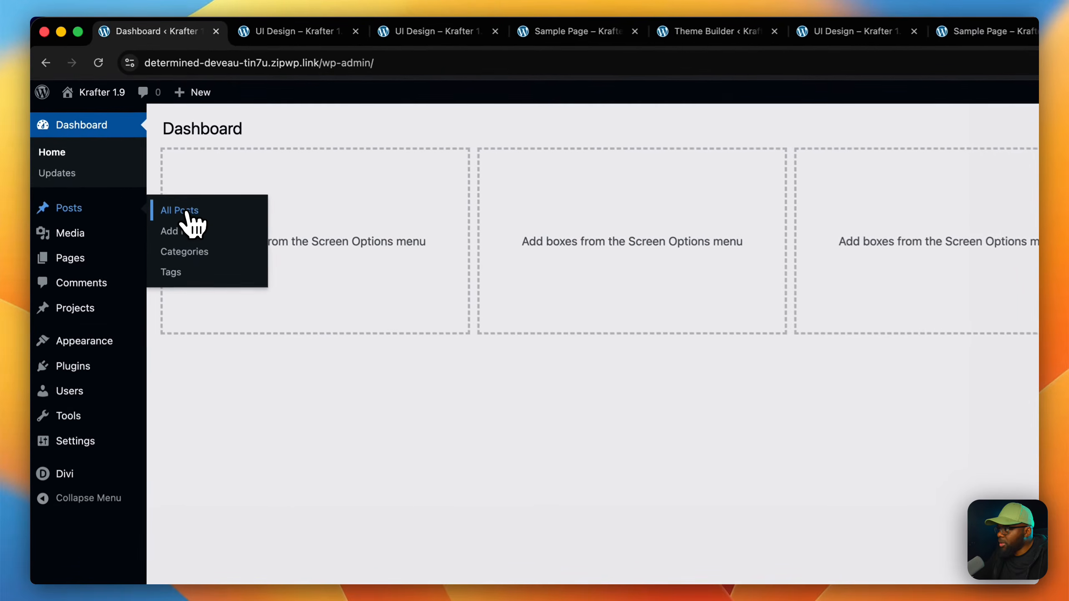
pyautogui.click(189, 213)
pyautogui.click(318, 271)
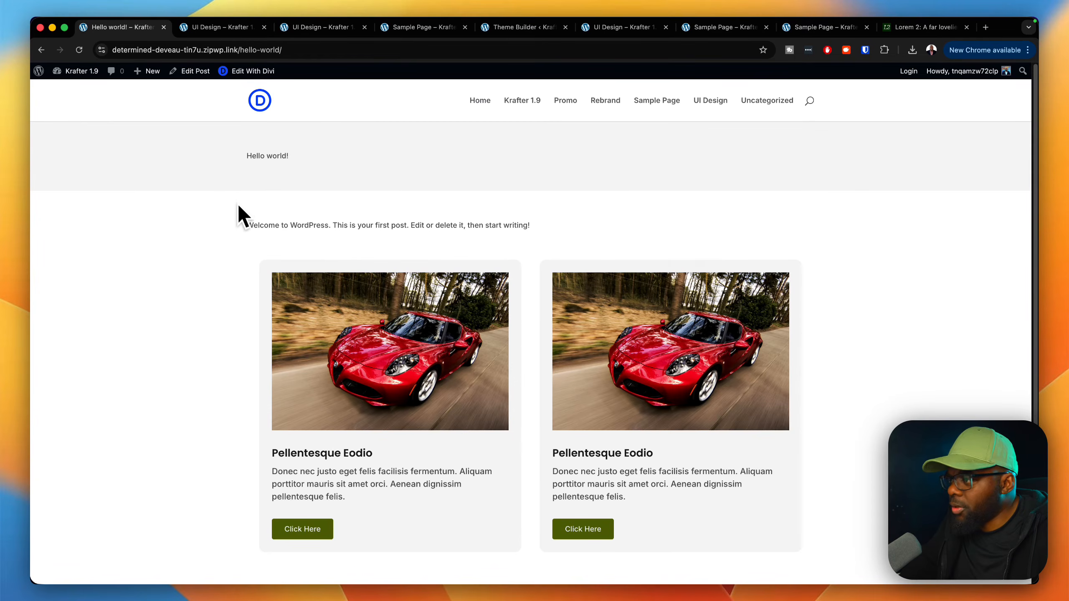
pyautogui.scroll(-4, 264, 337)
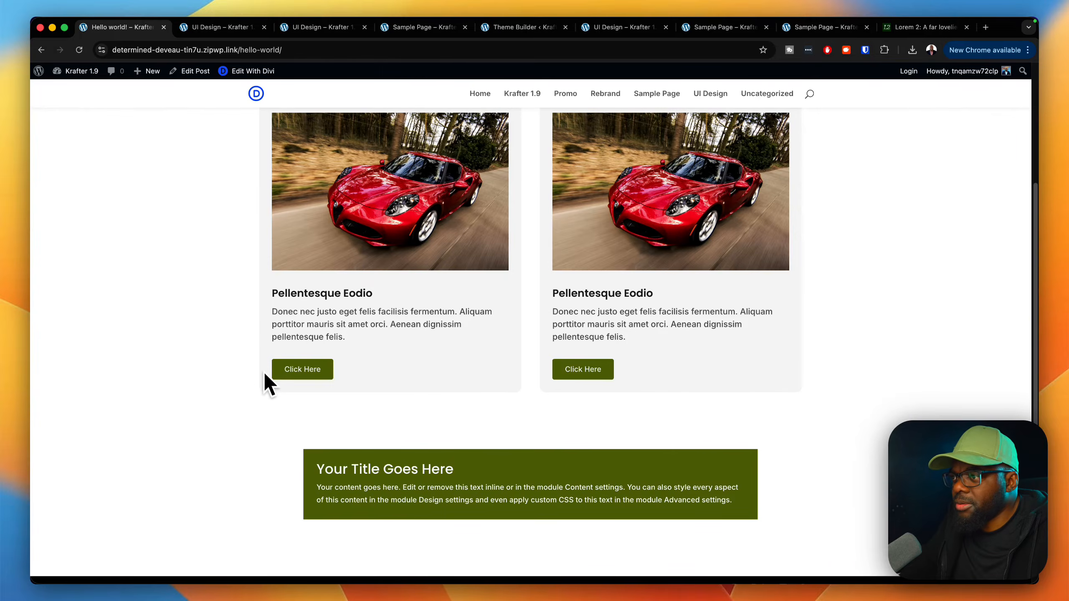
pyautogui.scroll(-1, 265, 377)
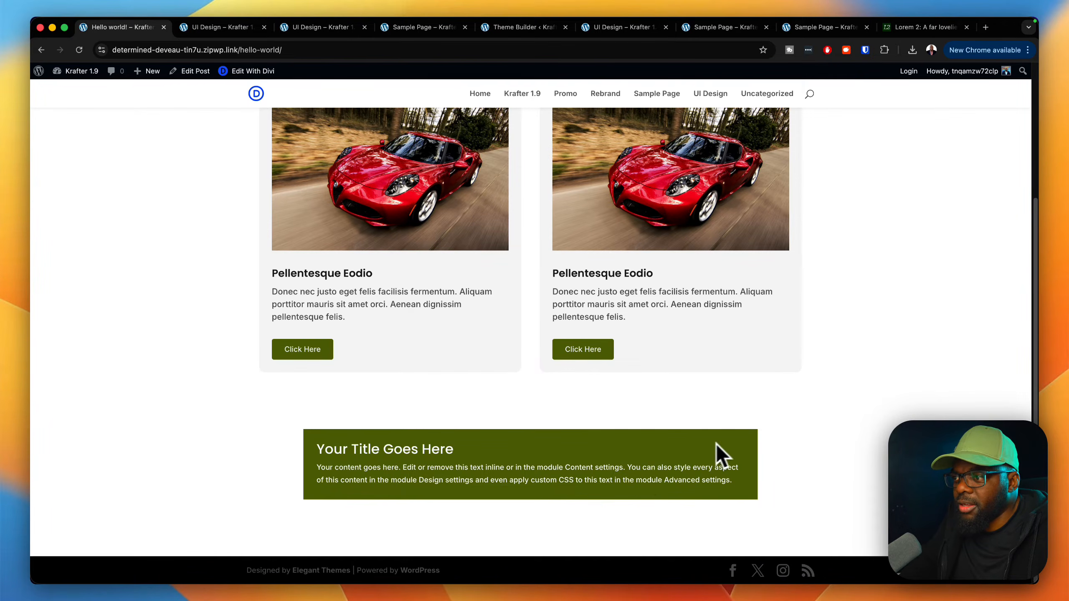
pyautogui.scroll(5, 857, 502)
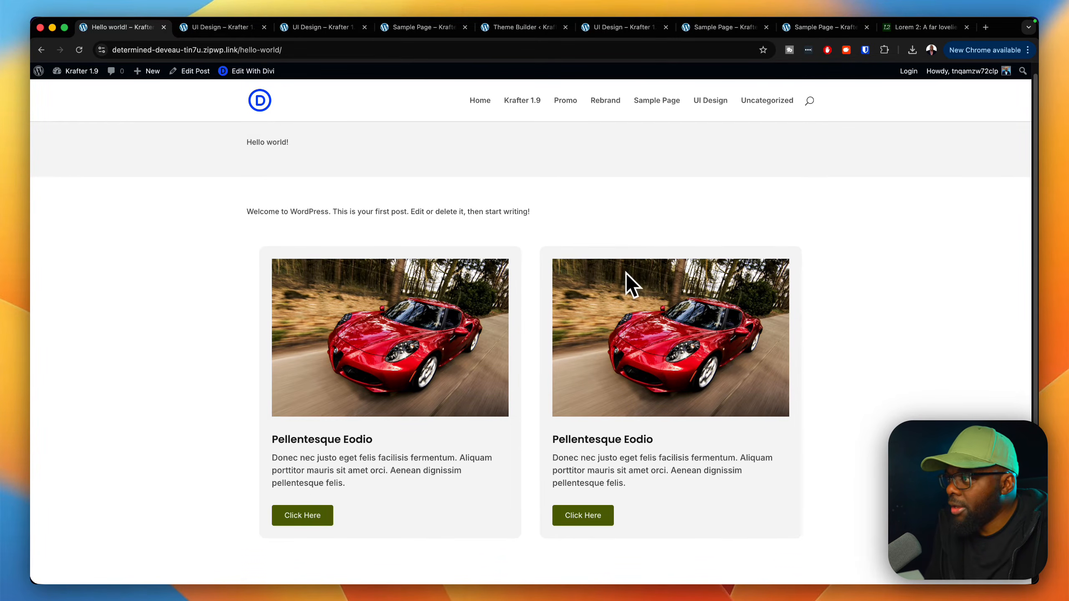
pyautogui.scroll(-3, 619, 287)
pyautogui.scroll(3, 693, 367)
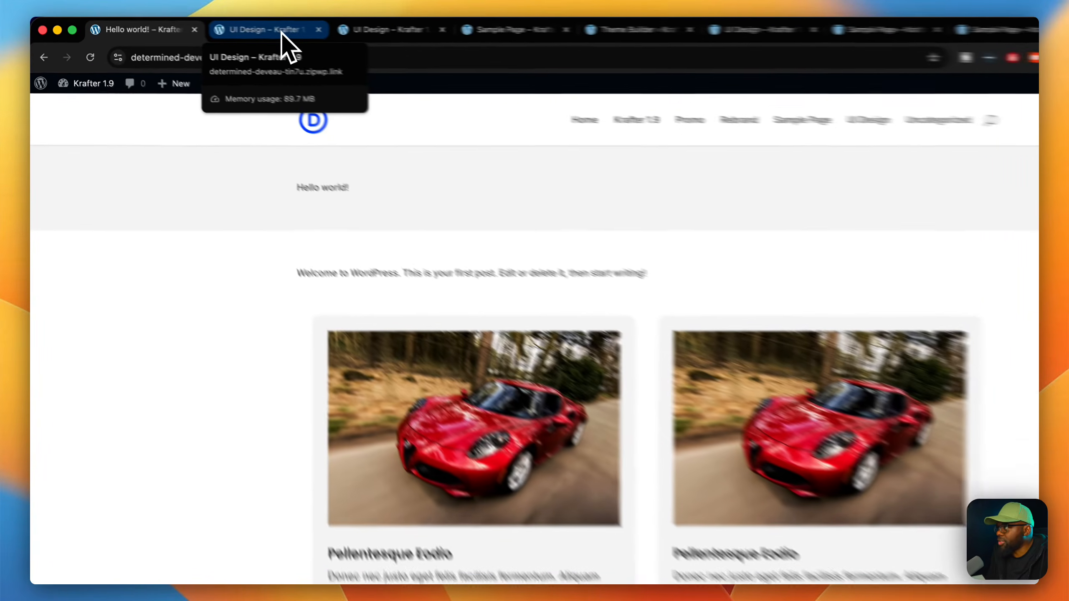
# In the All Posts body layout, set the Blurbs canvas to Don't Append and save the layout.
pyautogui.click(234, 28)
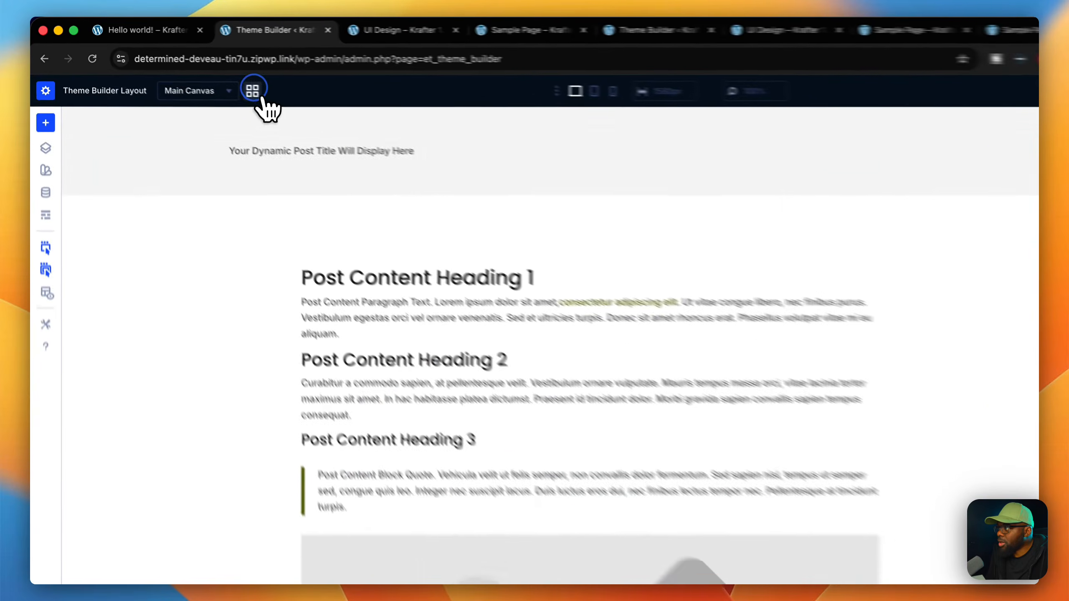
pyautogui.click(253, 90)
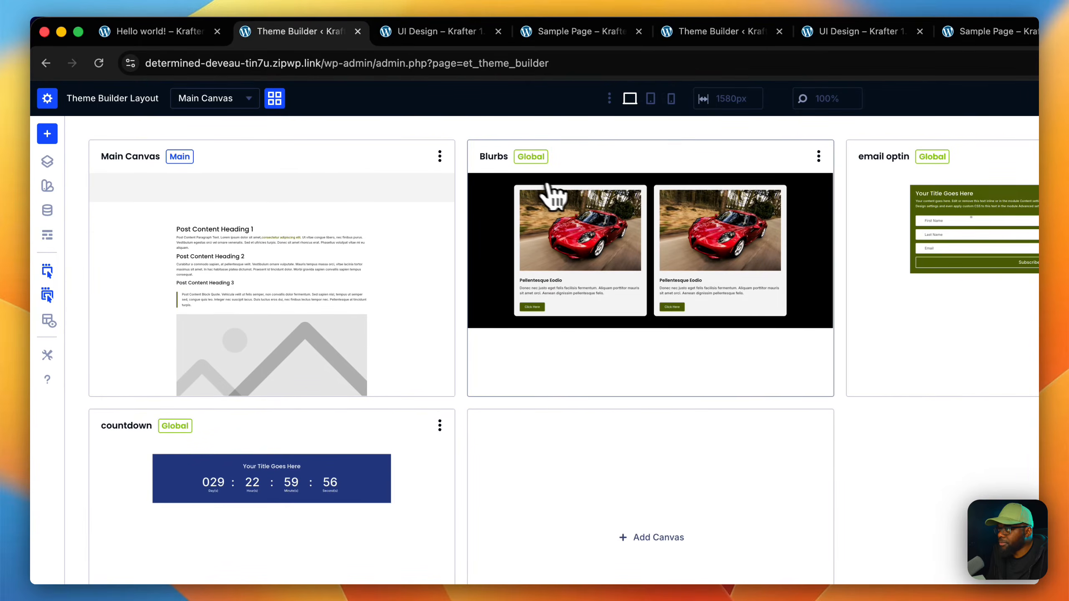
pyautogui.click(819, 156)
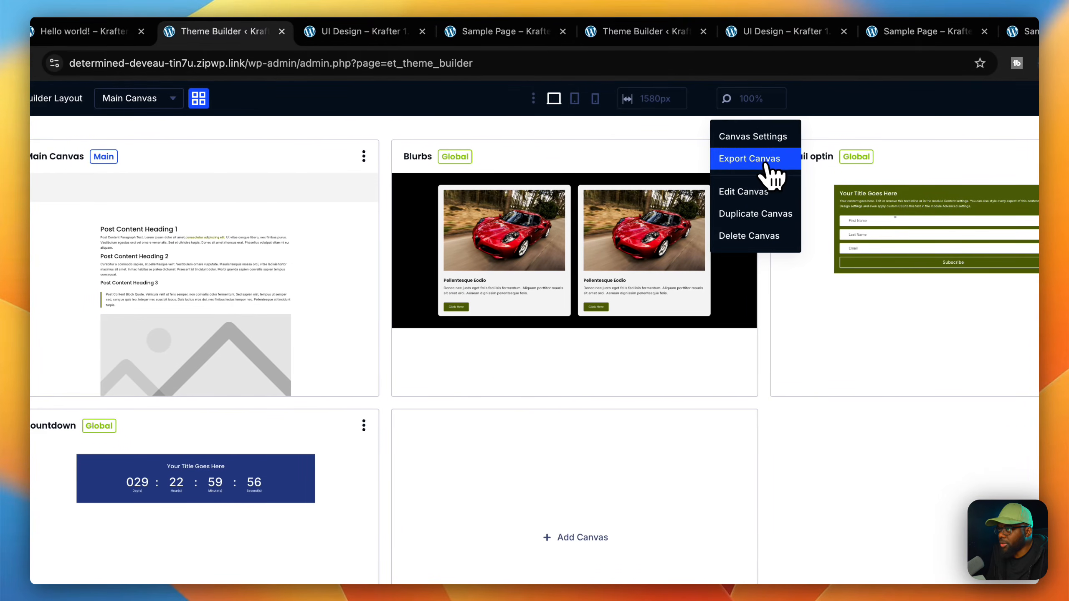
pyautogui.click(785, 144)
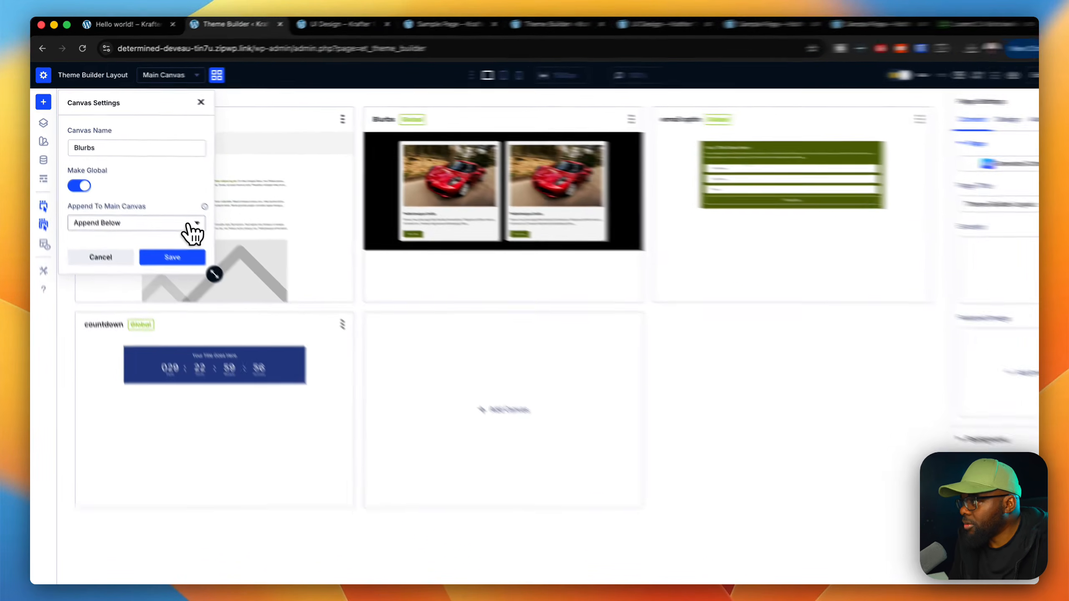
pyautogui.click(190, 227)
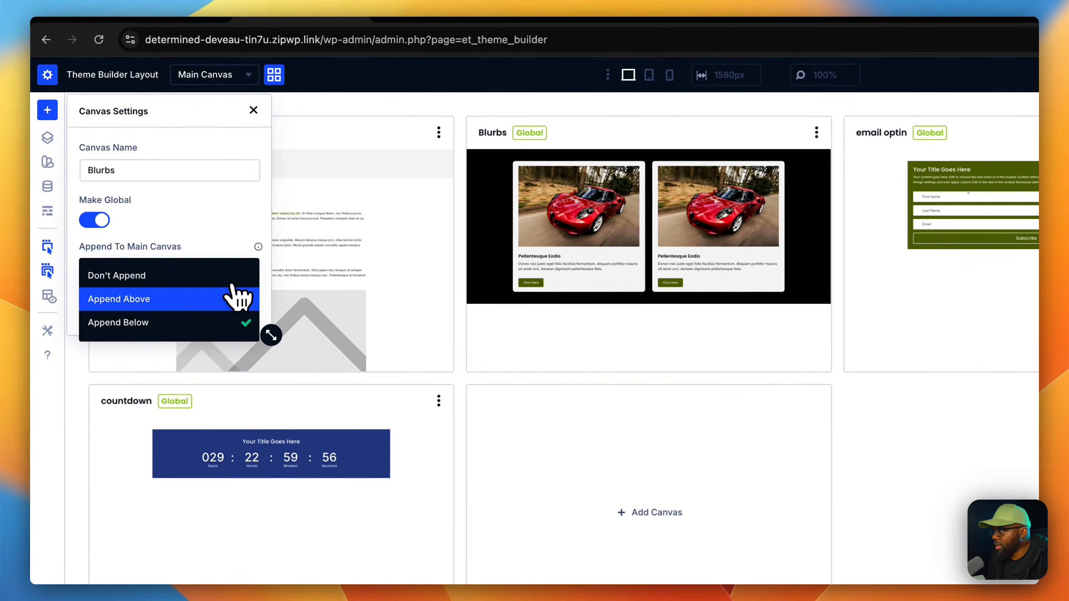
pyautogui.click(169, 276)
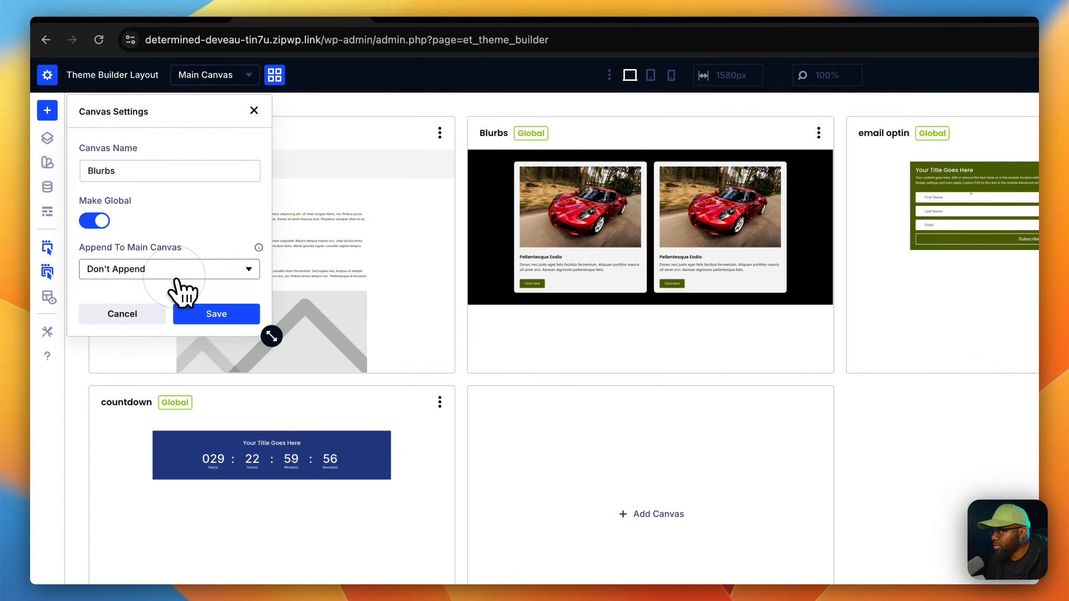
pyautogui.click(208, 315)
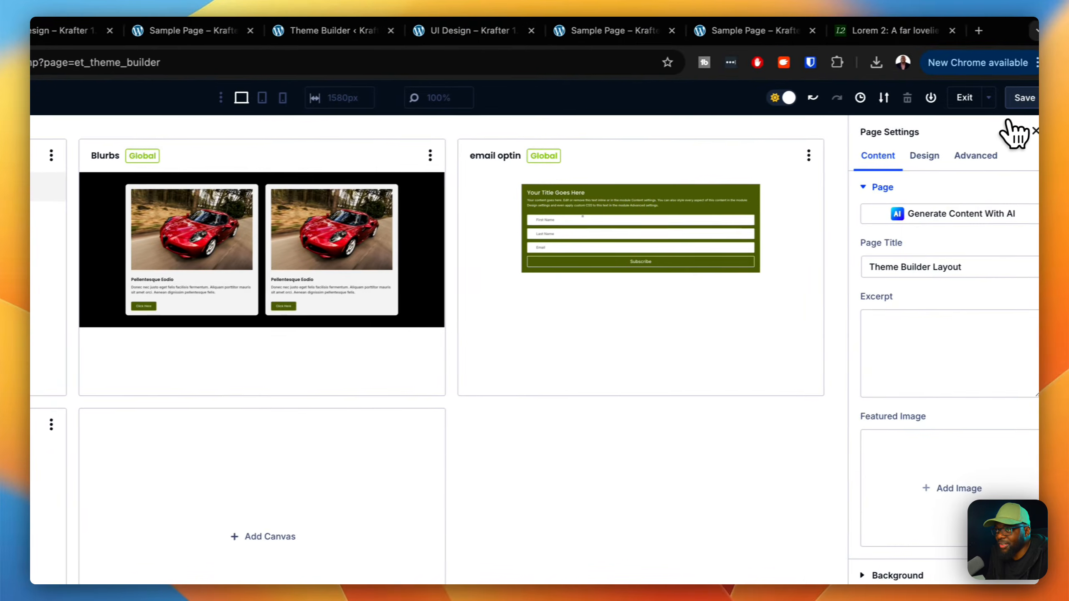
pyautogui.click(1013, 105)
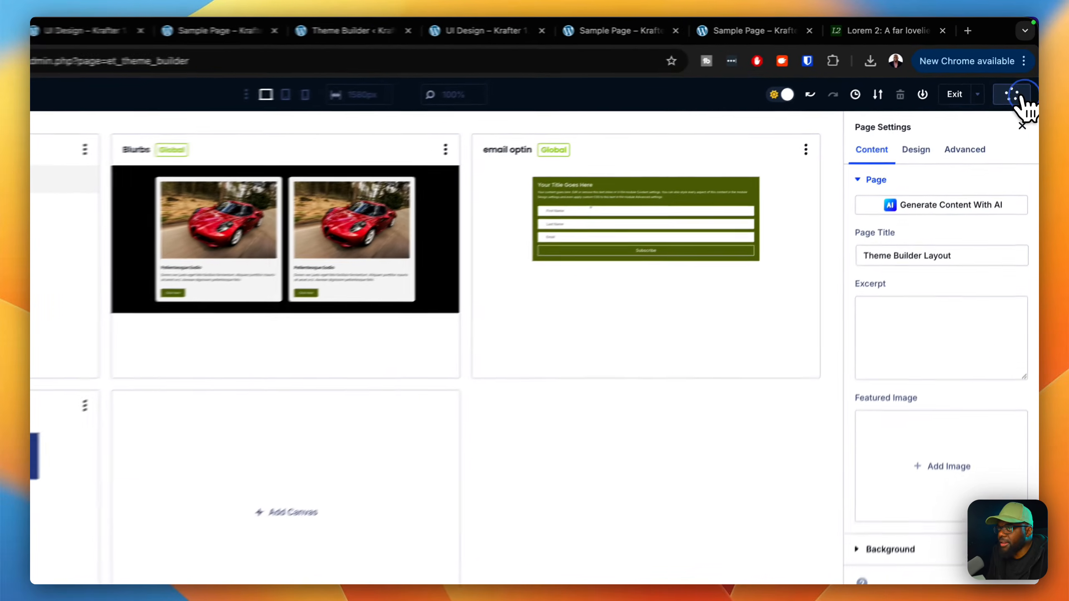
# Reload the Hello world! post on the live site to check which canvases it shows.
pyautogui.click(86, 32)
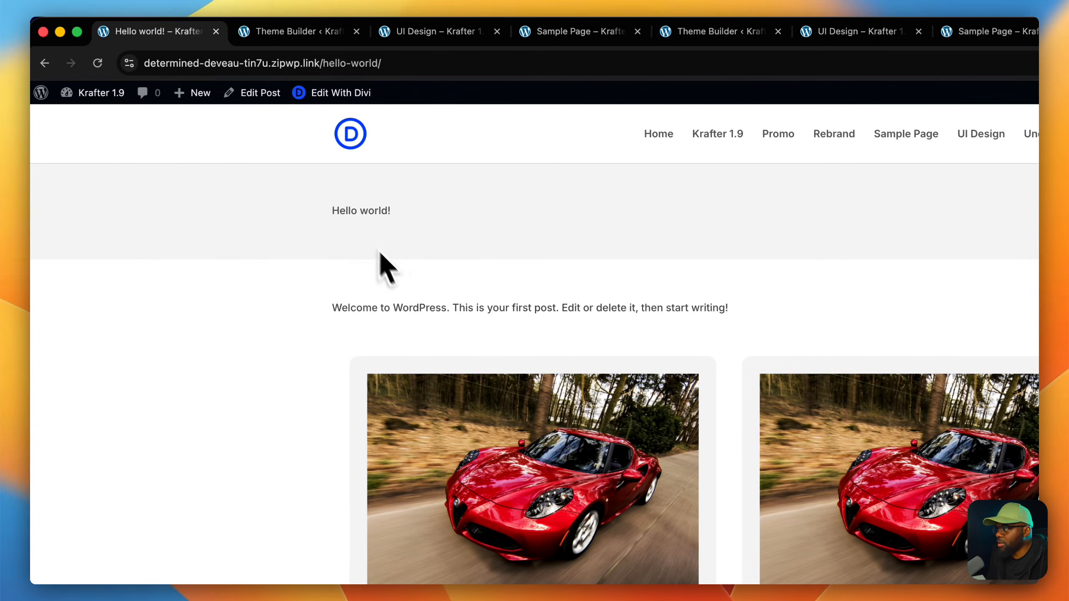
pyautogui.click(100, 65)
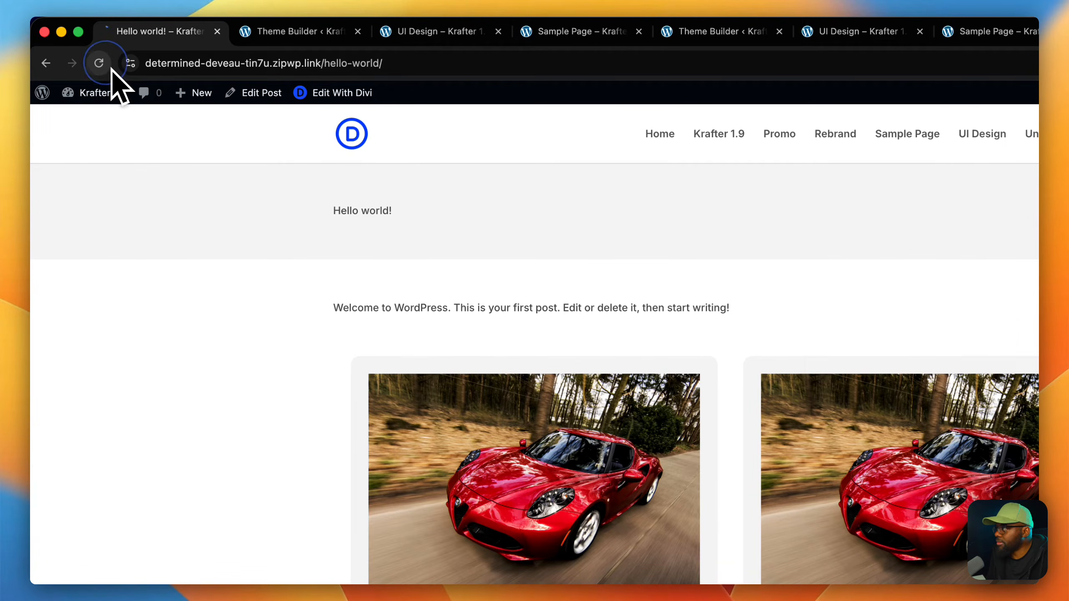
pyautogui.click(102, 72)
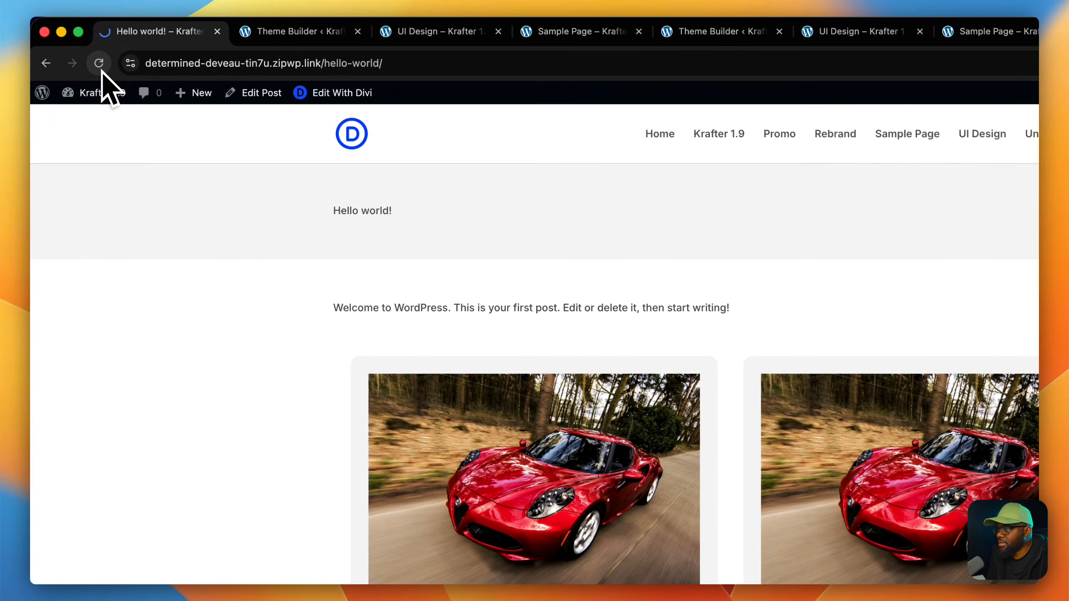
# Resave the Blurbs canvas settings with Don't Append, and save and exit the All Posts body layout.
pyautogui.click(292, 34)
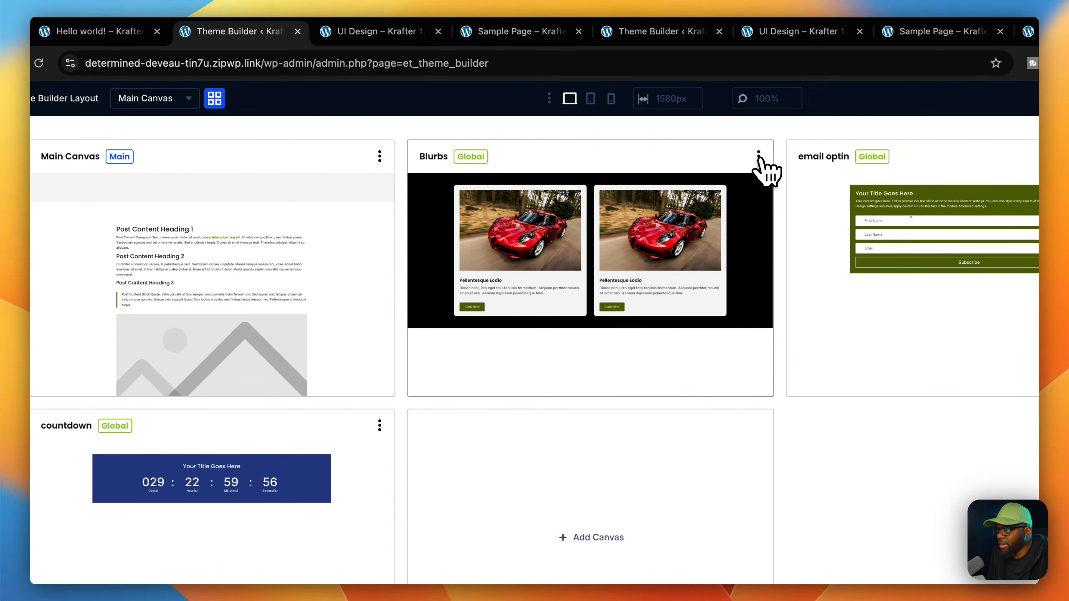
pyautogui.click(780, 156)
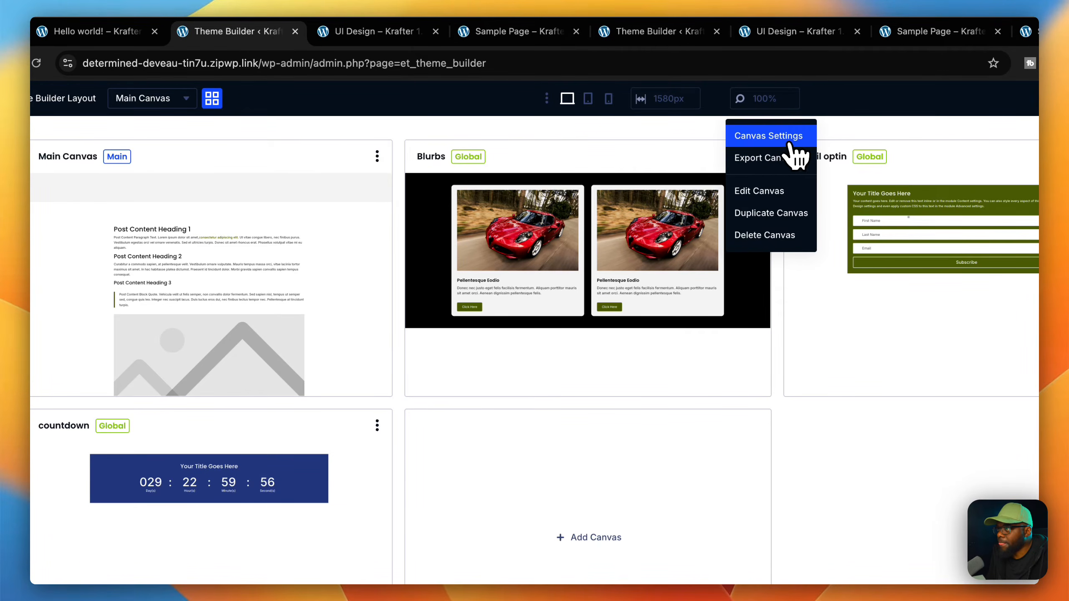
pyautogui.click(790, 139)
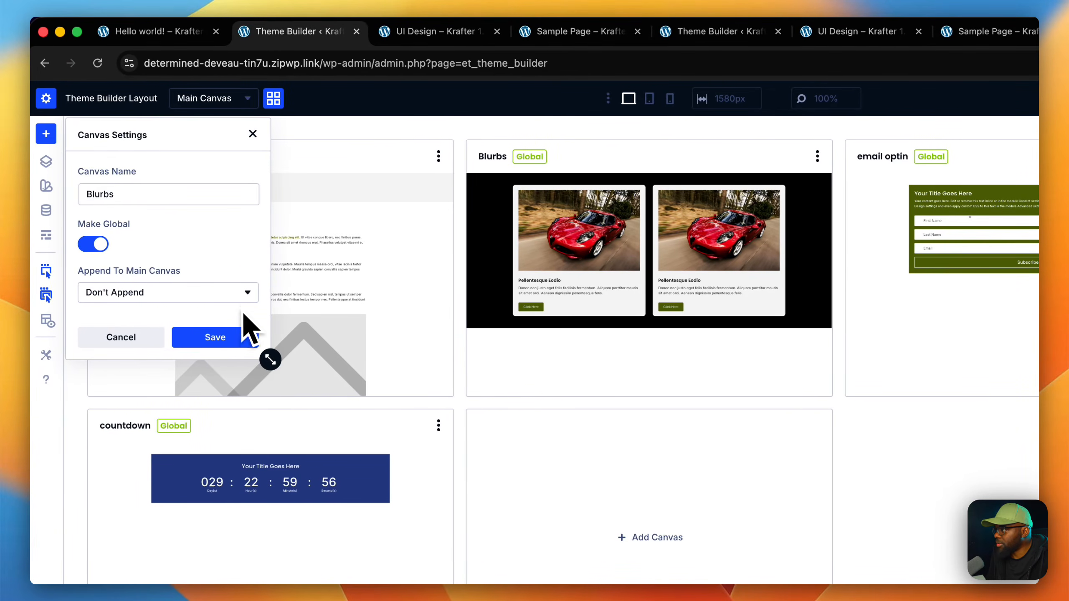
pyautogui.click(236, 340)
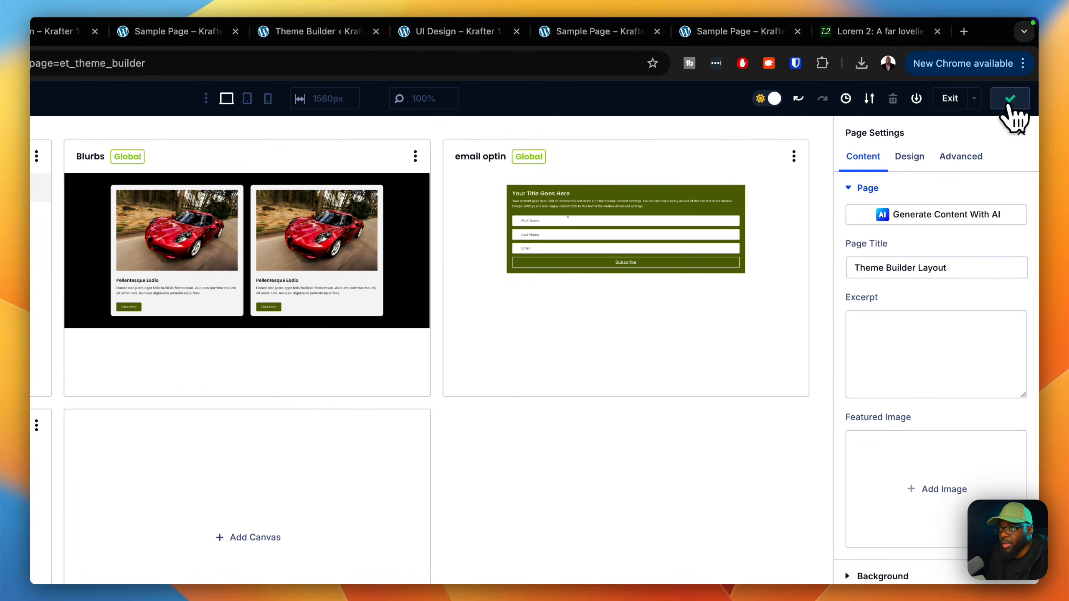
pyautogui.click(953, 99)
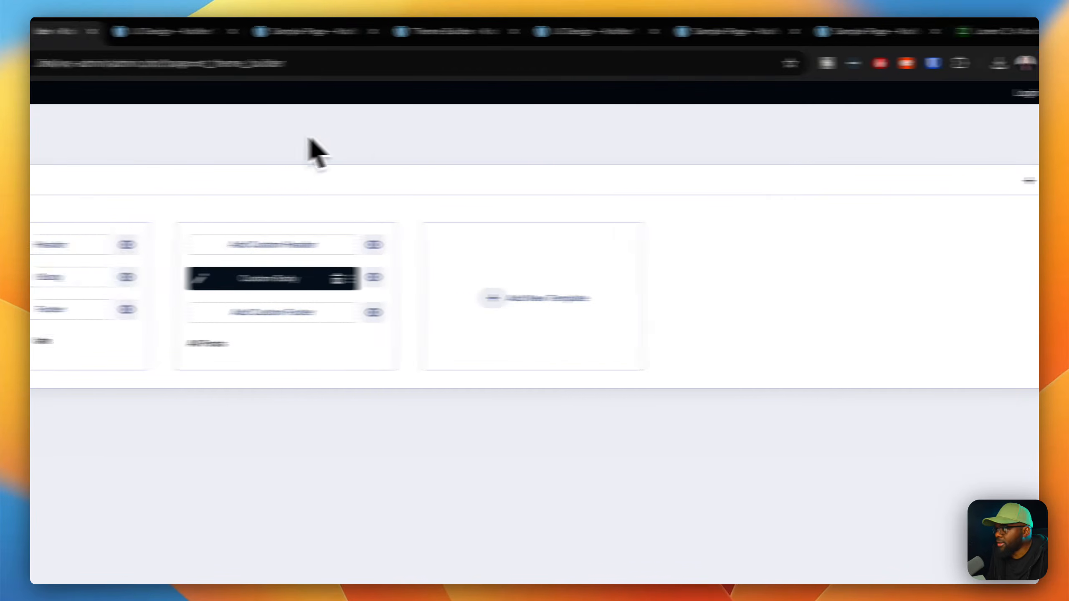
pyautogui.click(217, 141)
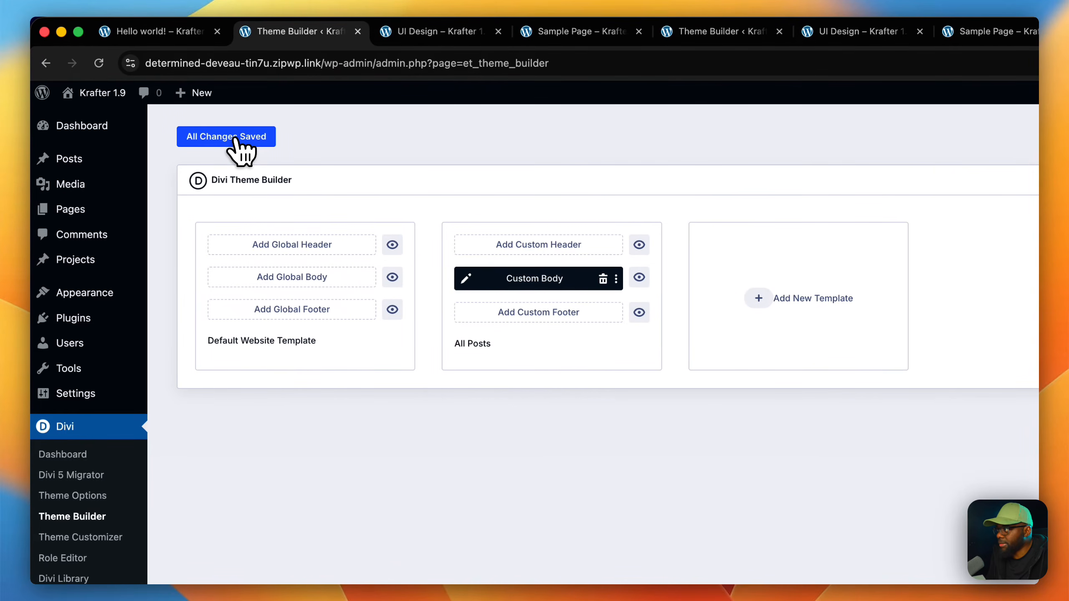
# Refresh the live Hello world! post and examine the page content down to the footer.
pyautogui.click(192, 34)
pyautogui.click(105, 71)
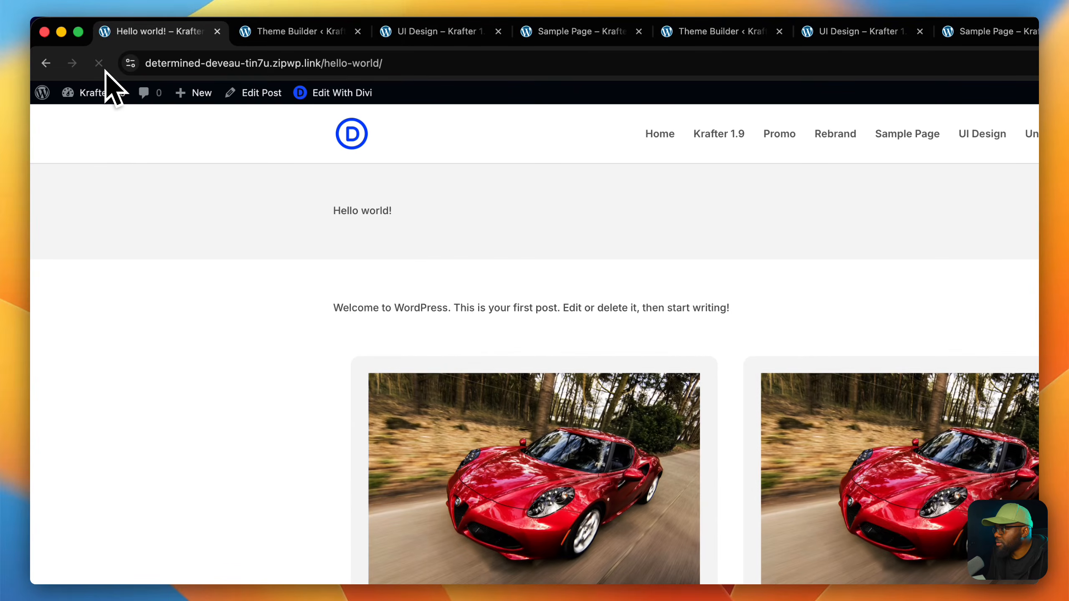
pyautogui.click(105, 72)
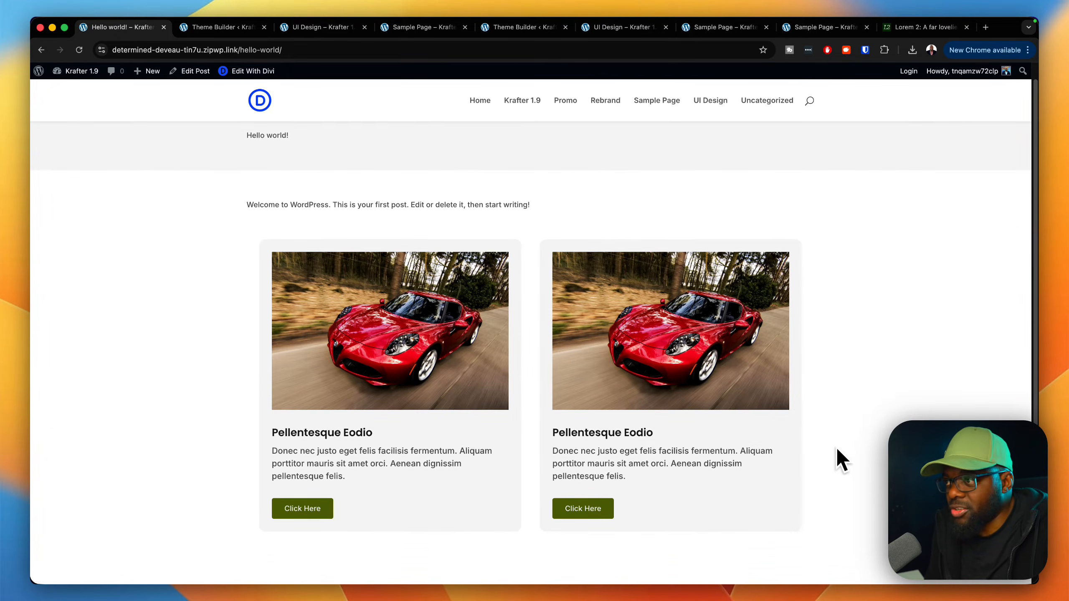
pyautogui.scroll(-5, 836, 447)
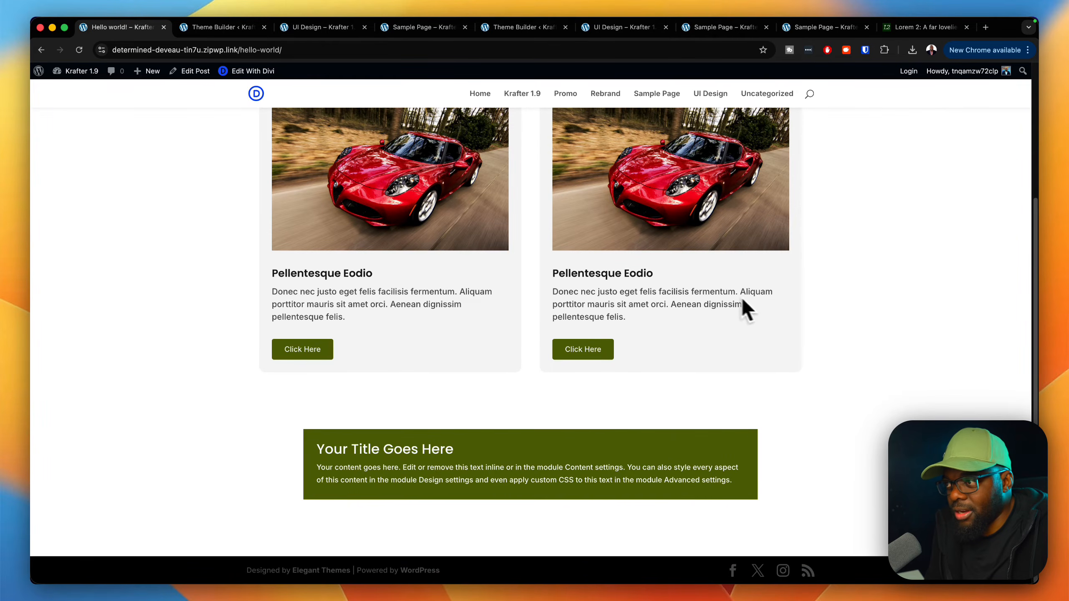
pyautogui.scroll(5, 736, 300)
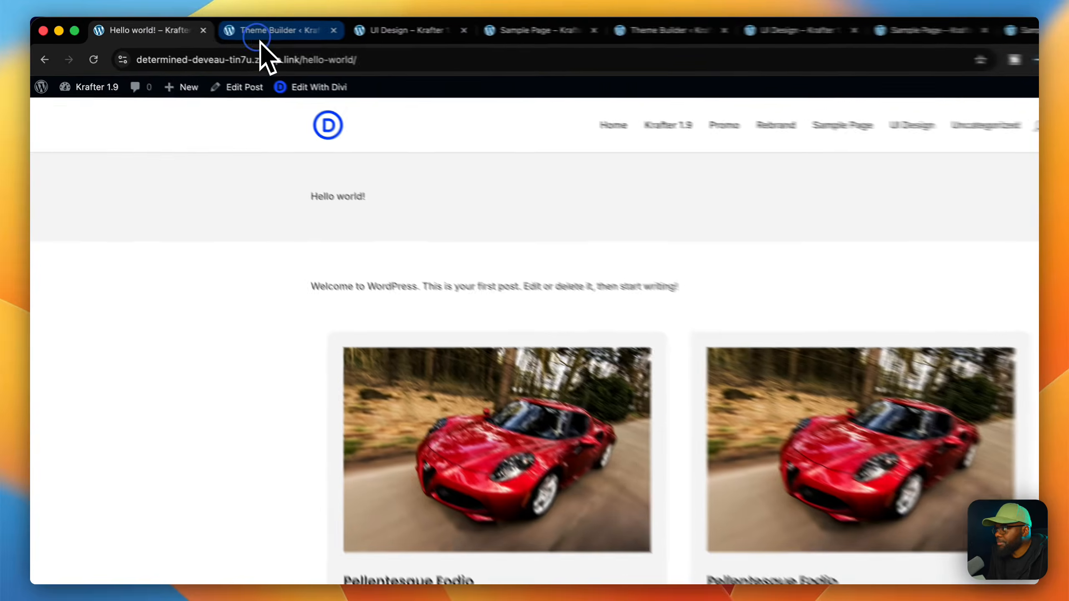
# Reopen the All Posts template's custom body and review its main canvas from the post title through the post content.
pyautogui.click(253, 28)
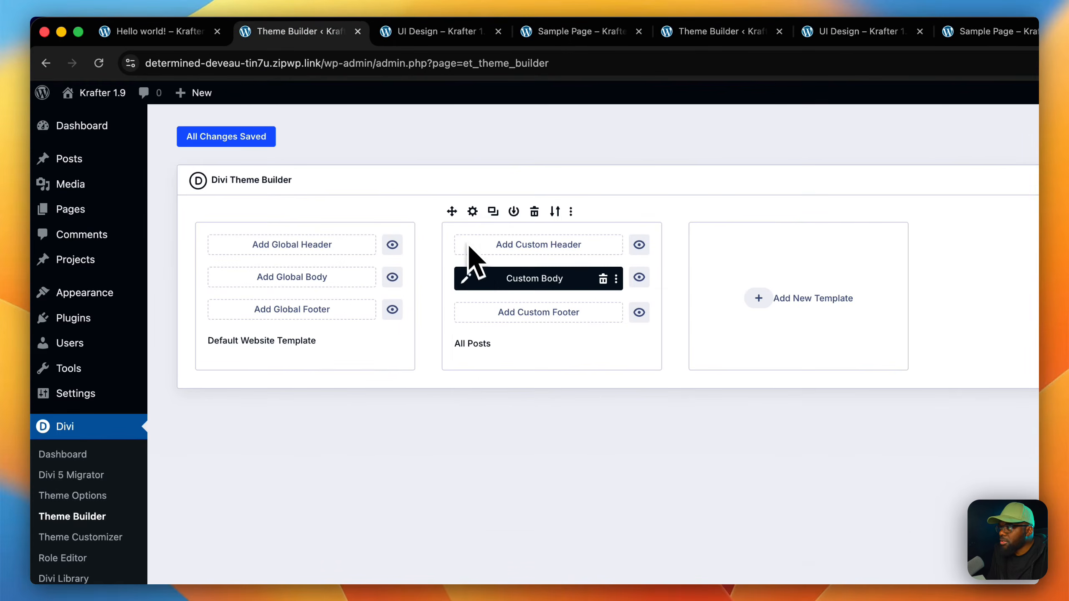
pyautogui.click(478, 282)
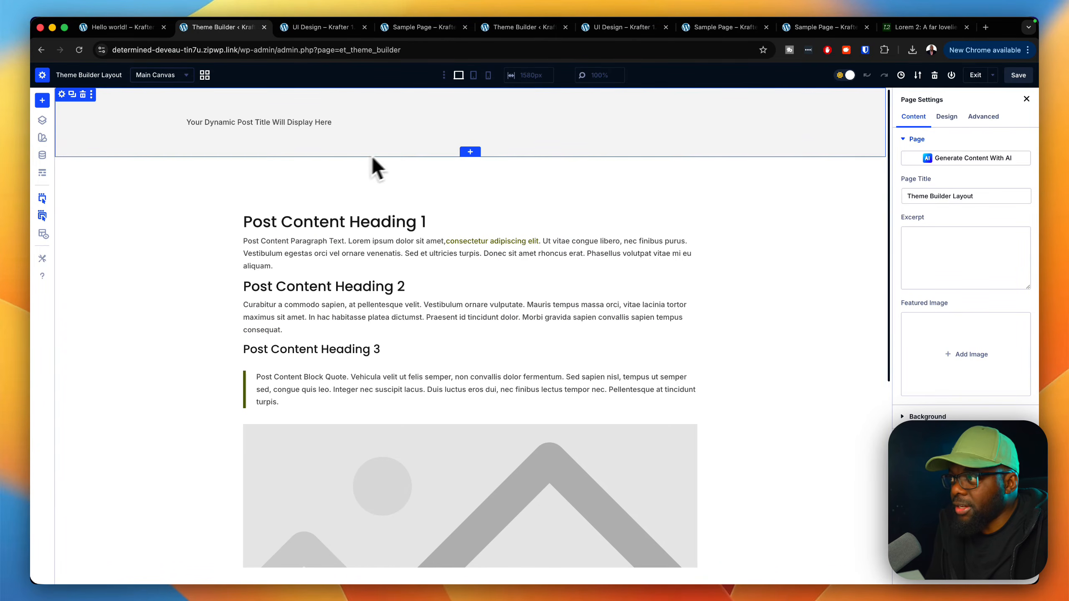
pyautogui.scroll(-10, 802, 418)
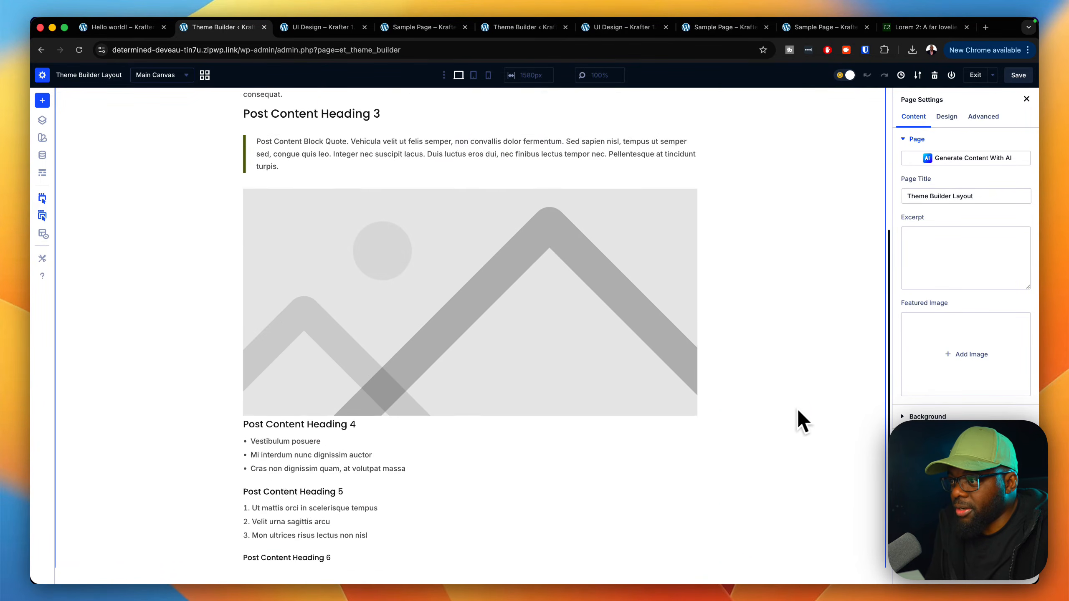
pyautogui.scroll(10, 787, 358)
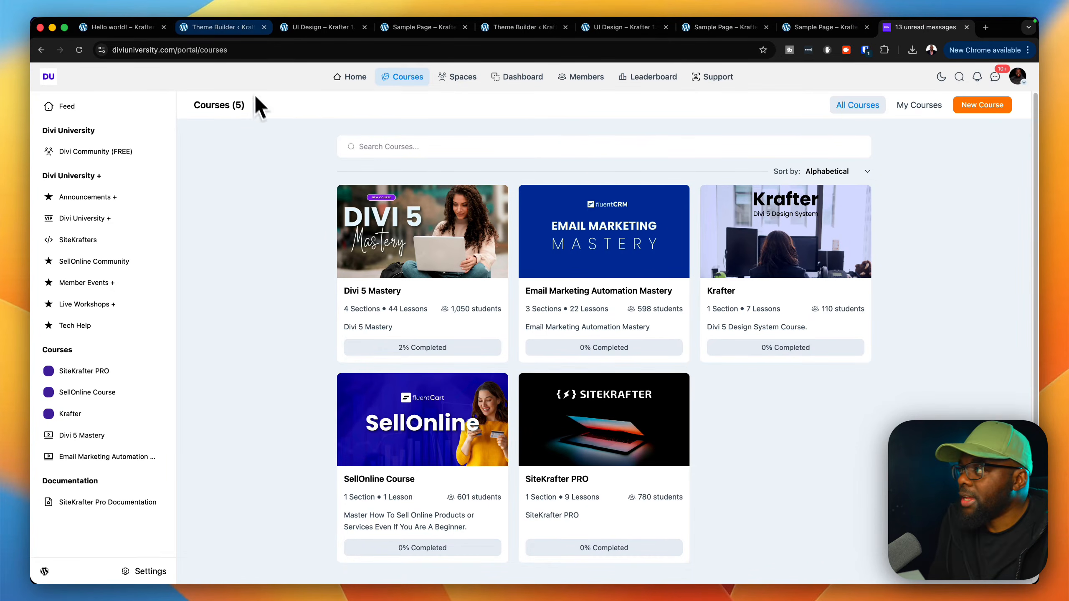
# Open the UI Design page for editing in the Divi builder.
pyautogui.click(236, 28)
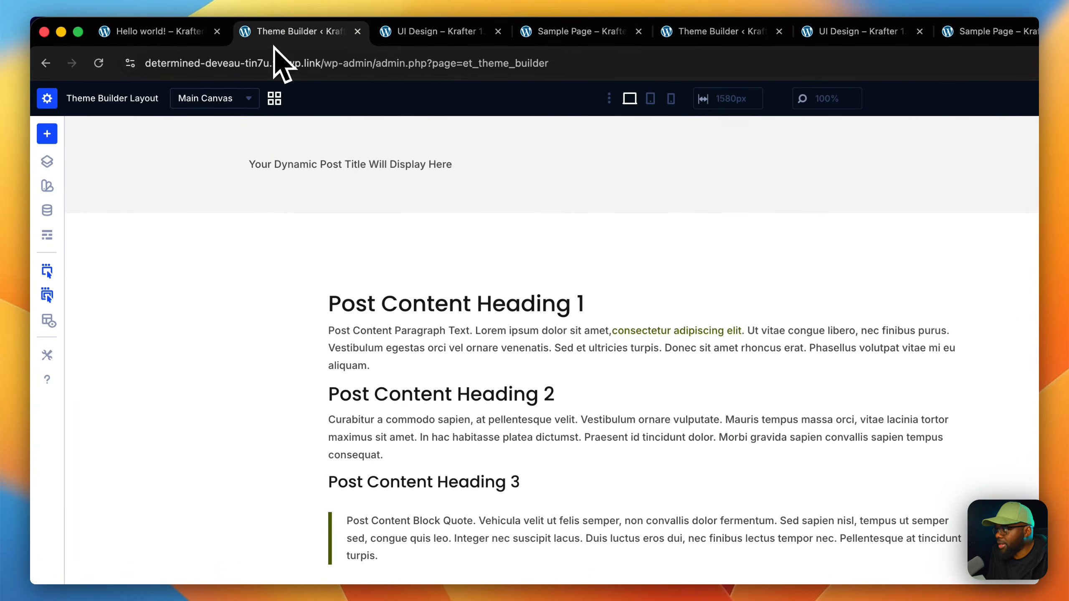
pyautogui.click(441, 38)
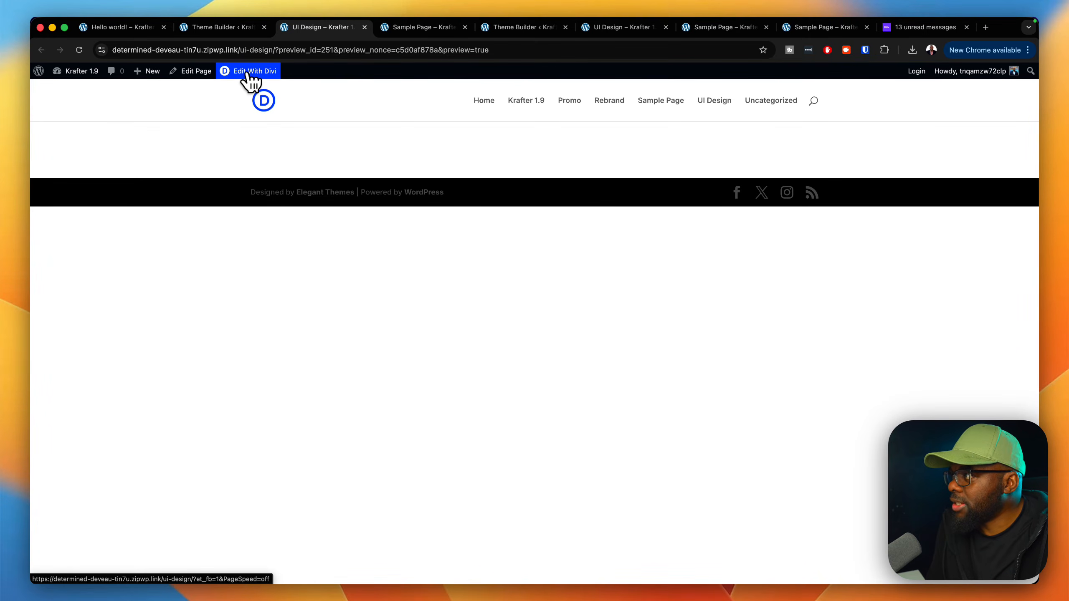
pyautogui.click(248, 71)
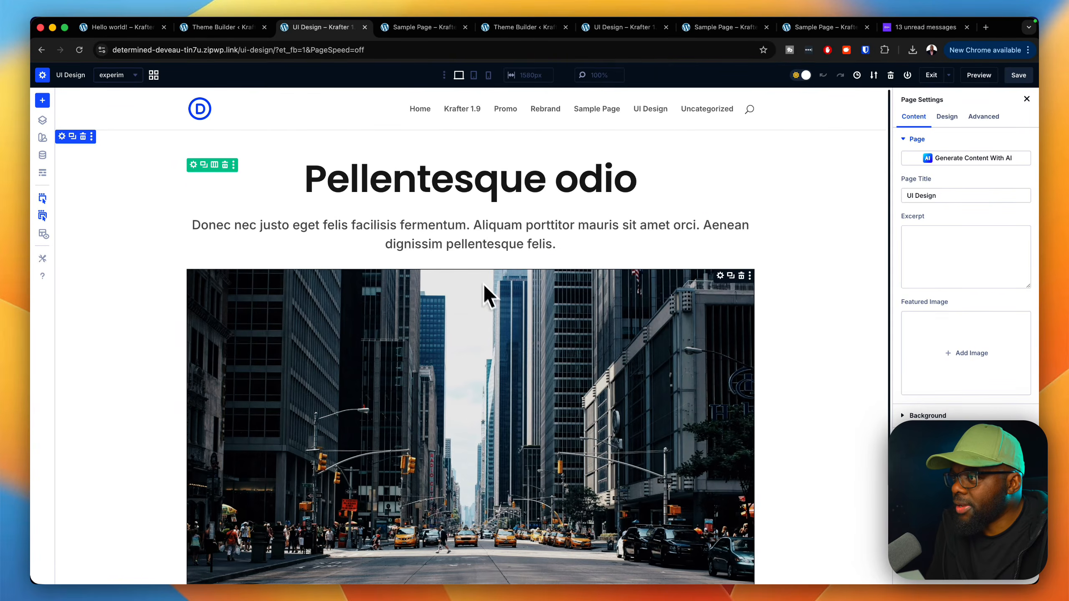
# Add a single-column row below the city image with a Canvas Portal module set to the email optin canvas.
pyautogui.scroll(-5, 505, 333)
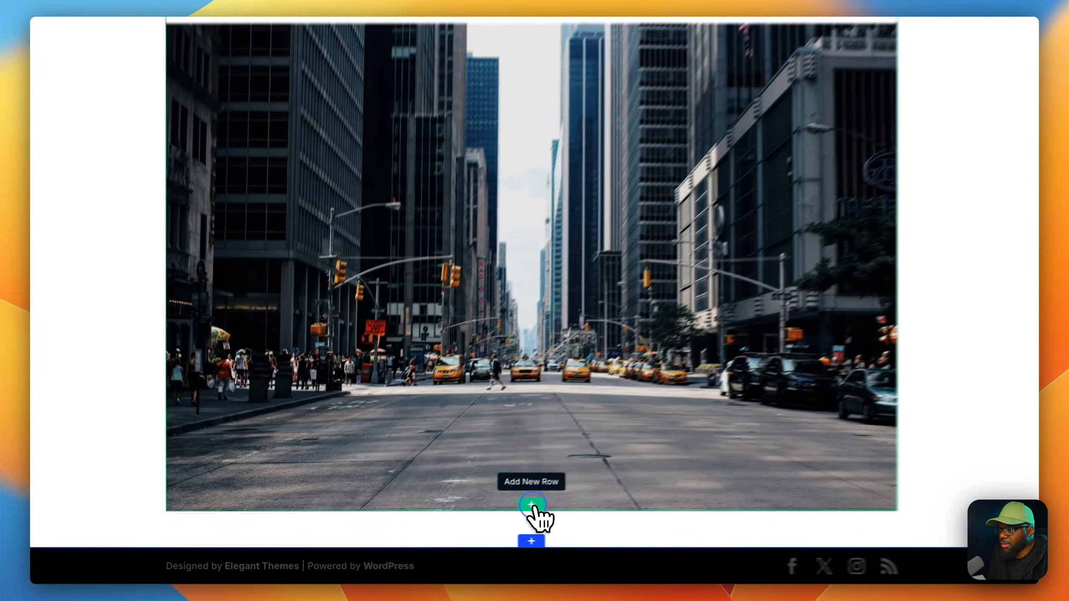
pyautogui.click(470, 523)
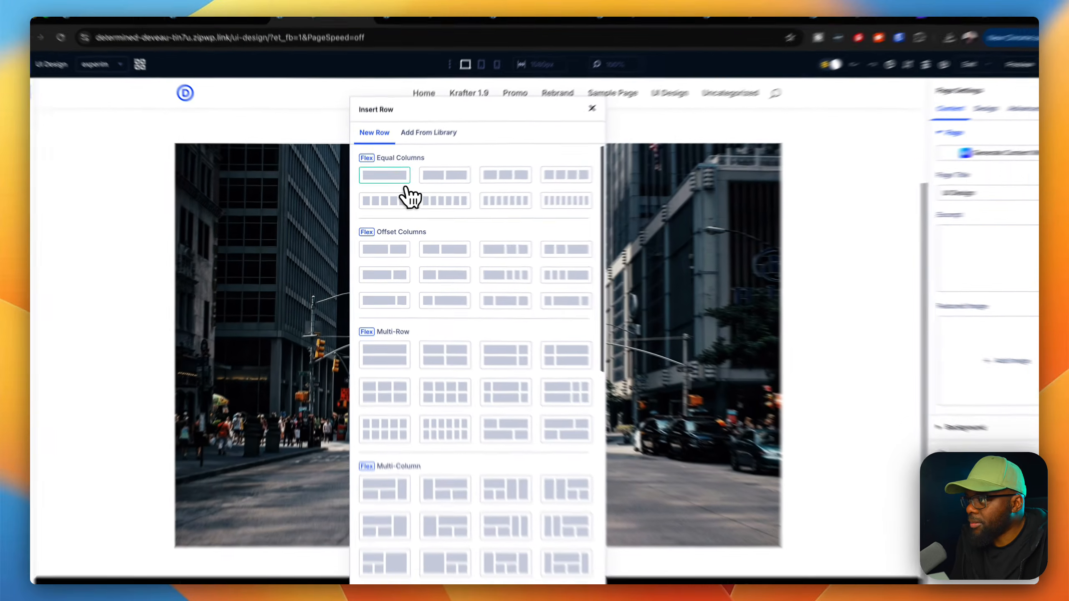
pyautogui.click(404, 177)
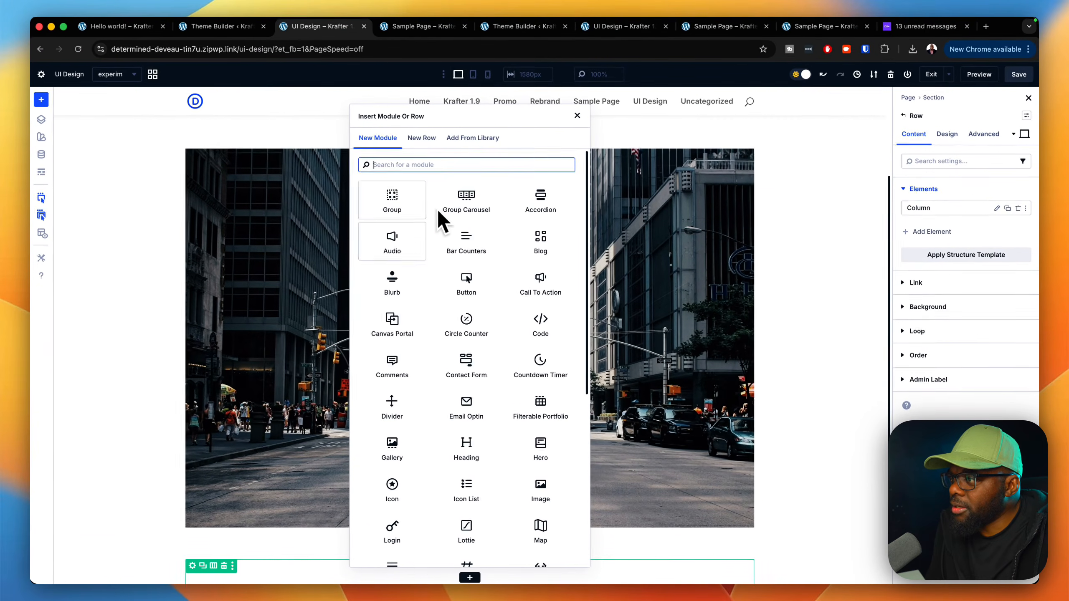
pyautogui.click(410, 342)
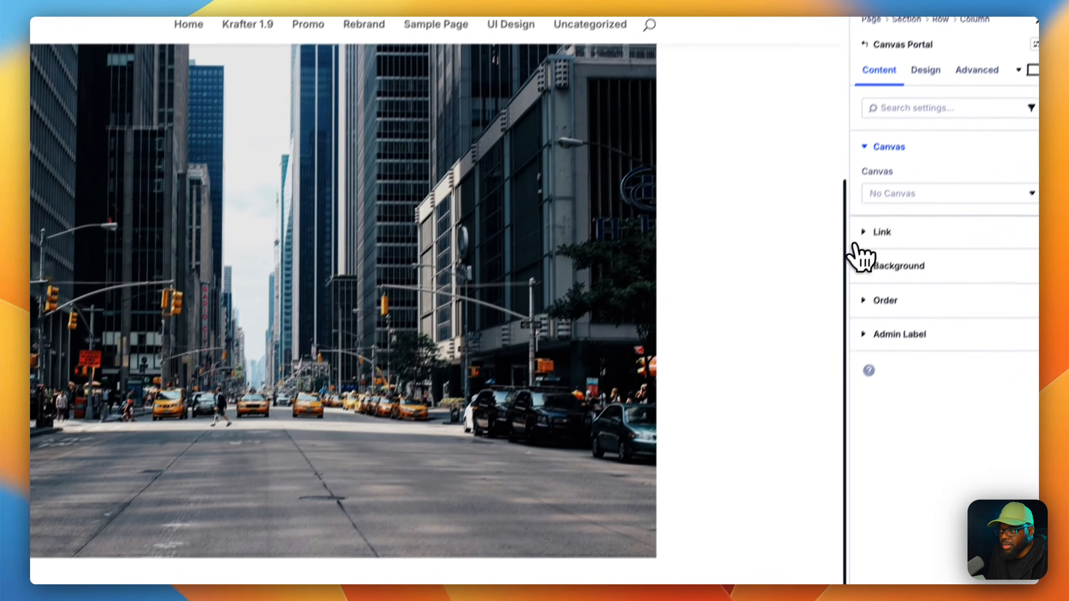
pyautogui.click(895, 194)
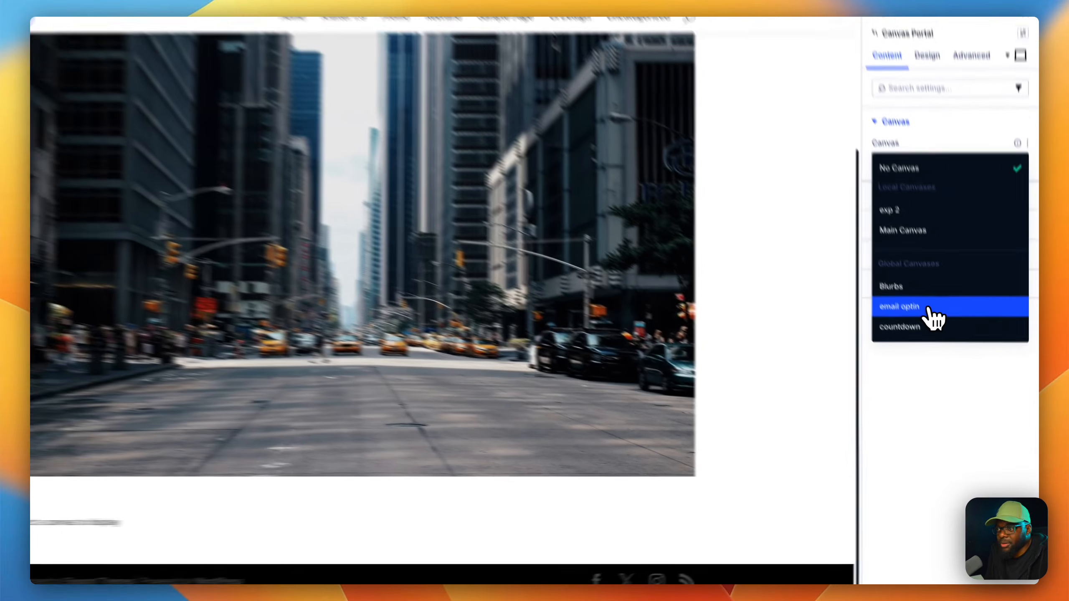
pyautogui.click(947, 344)
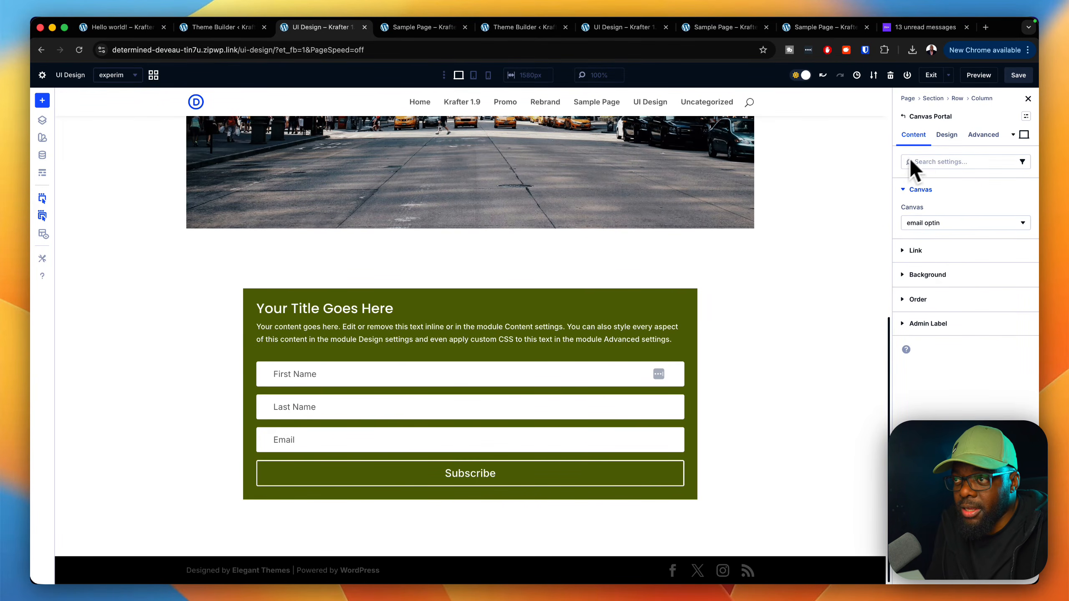
# Try the padding xs spacing preset on the row holding the email optin portal, and delete that row.
pyautogui.click(194, 266)
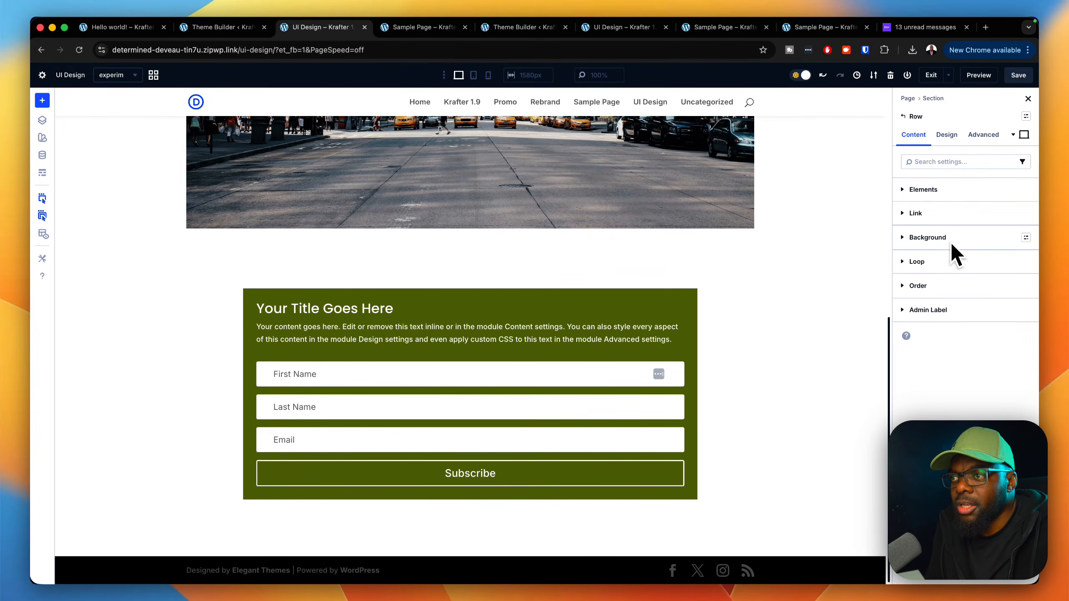
pyautogui.click(947, 135)
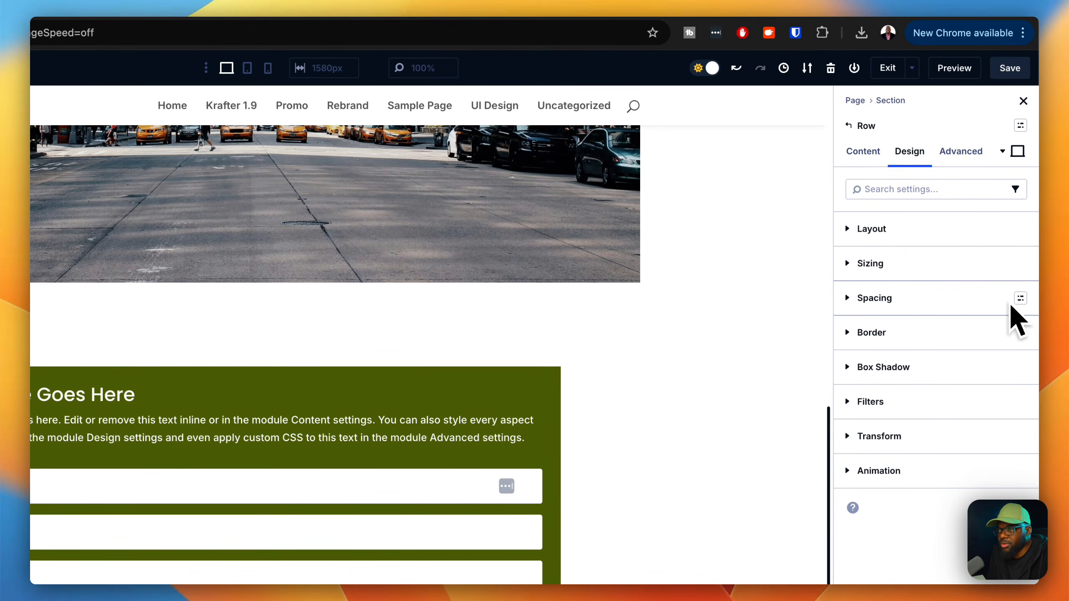
pyautogui.click(1020, 299)
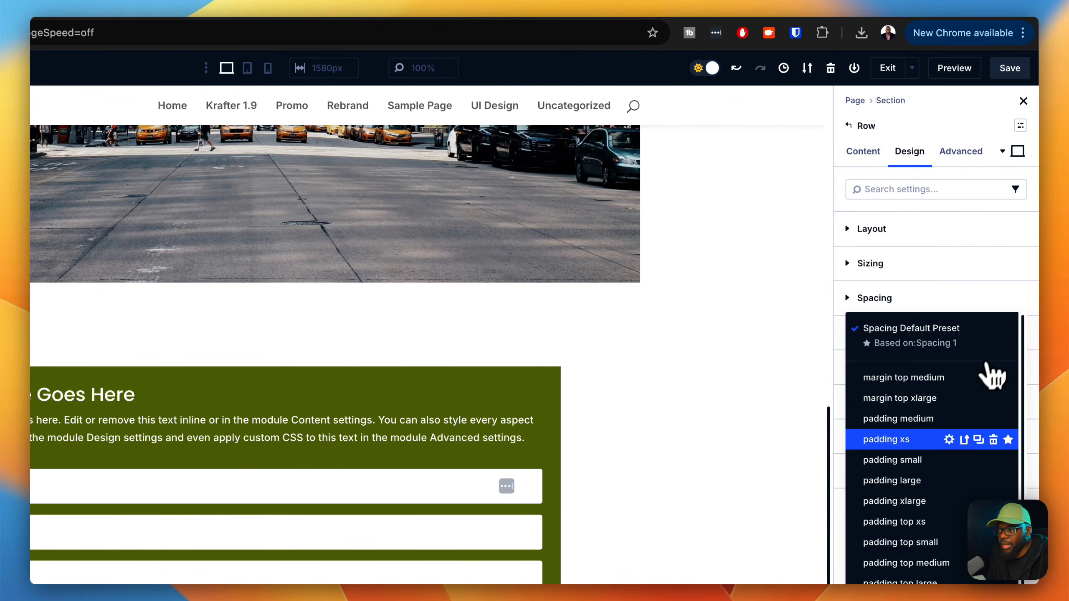
pyautogui.click(922, 441)
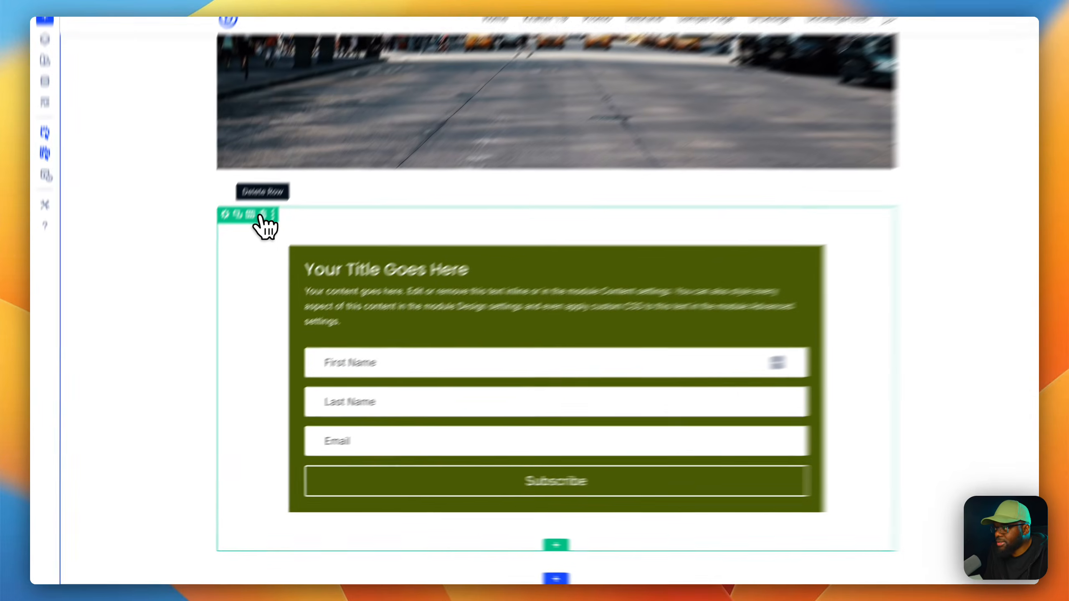
pyautogui.click(262, 215)
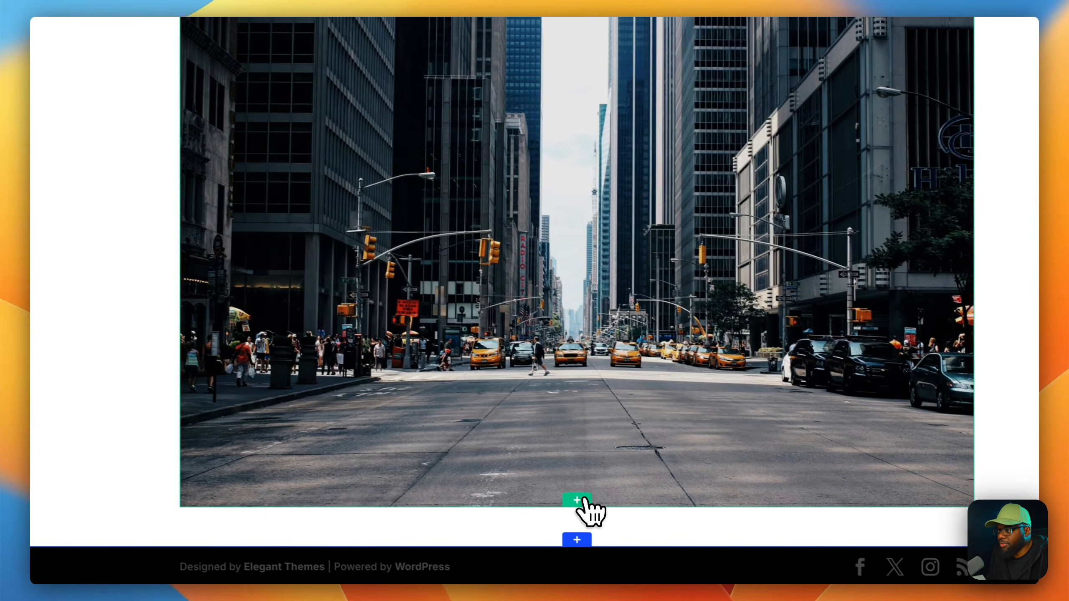
# Insert a single-column row below the city image and add a Canvas Portal module to it.
pyautogui.click(578, 500)
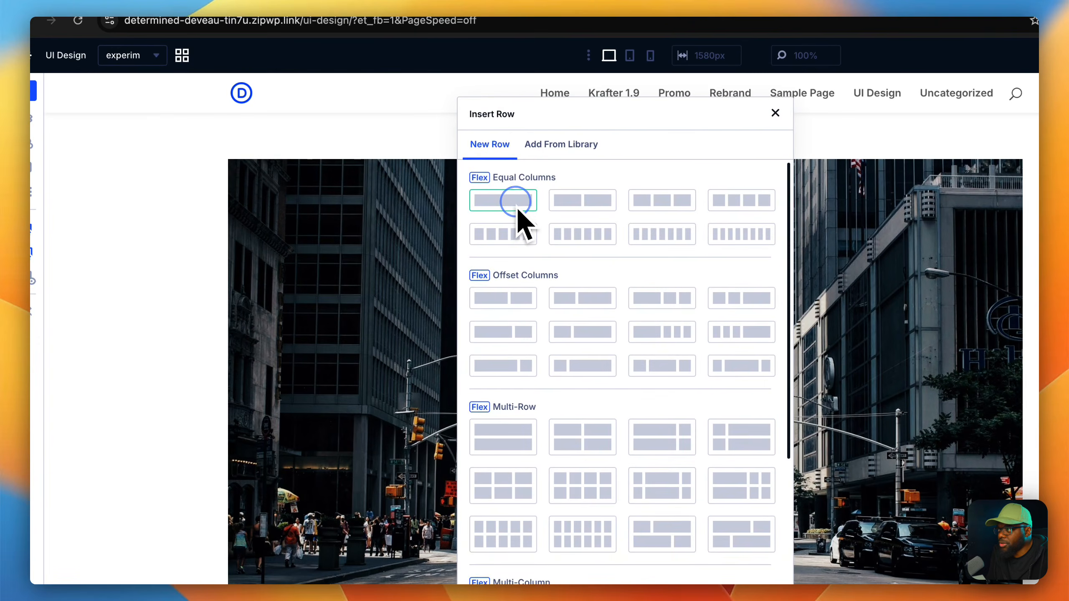
pyautogui.click(516, 202)
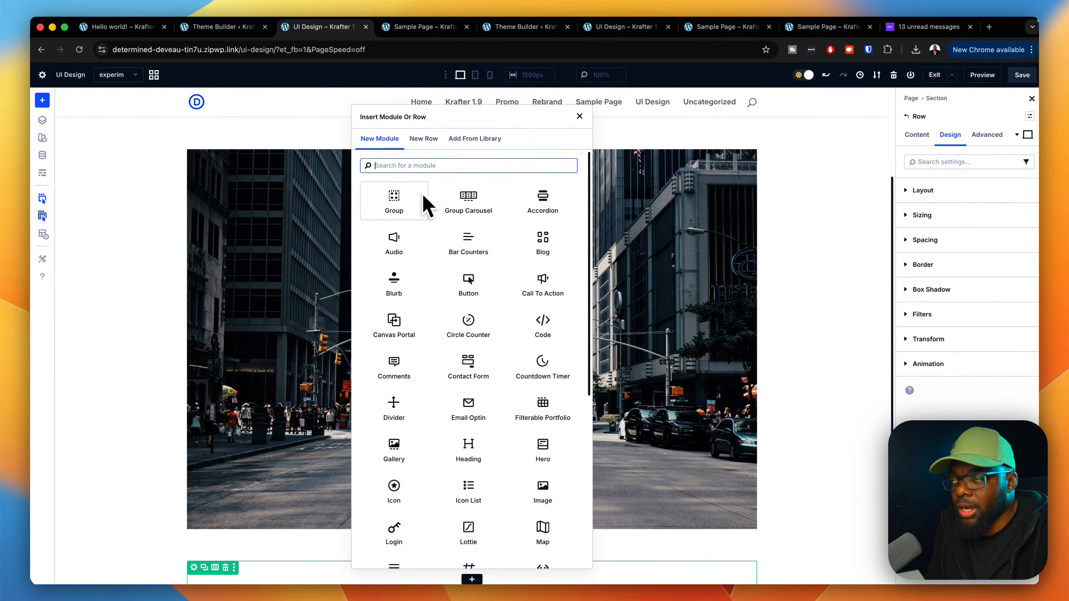
pyautogui.scroll(-1, 406, 479)
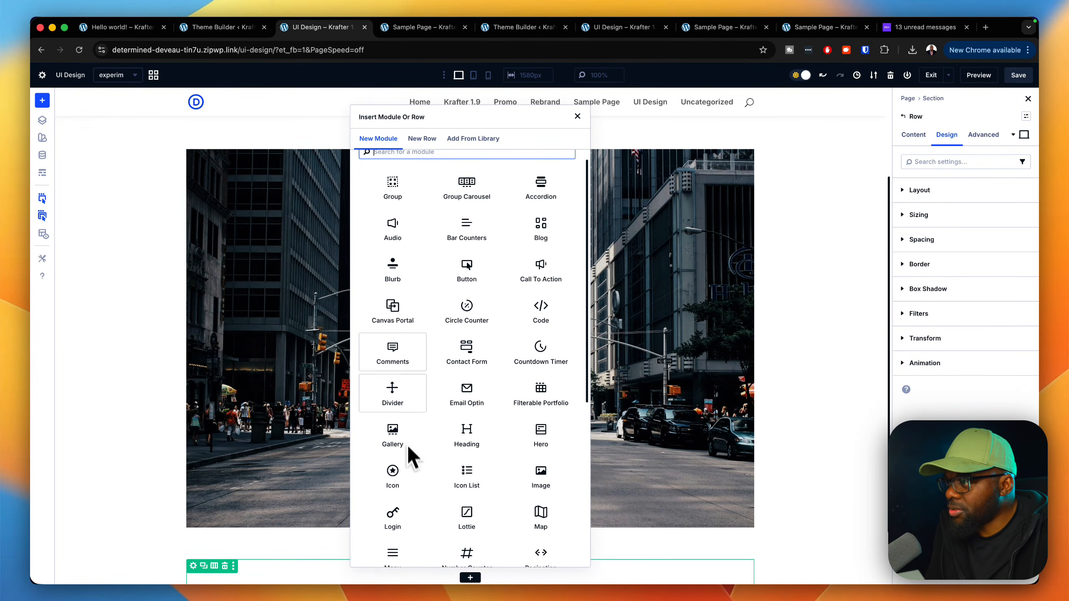
pyautogui.click(395, 324)
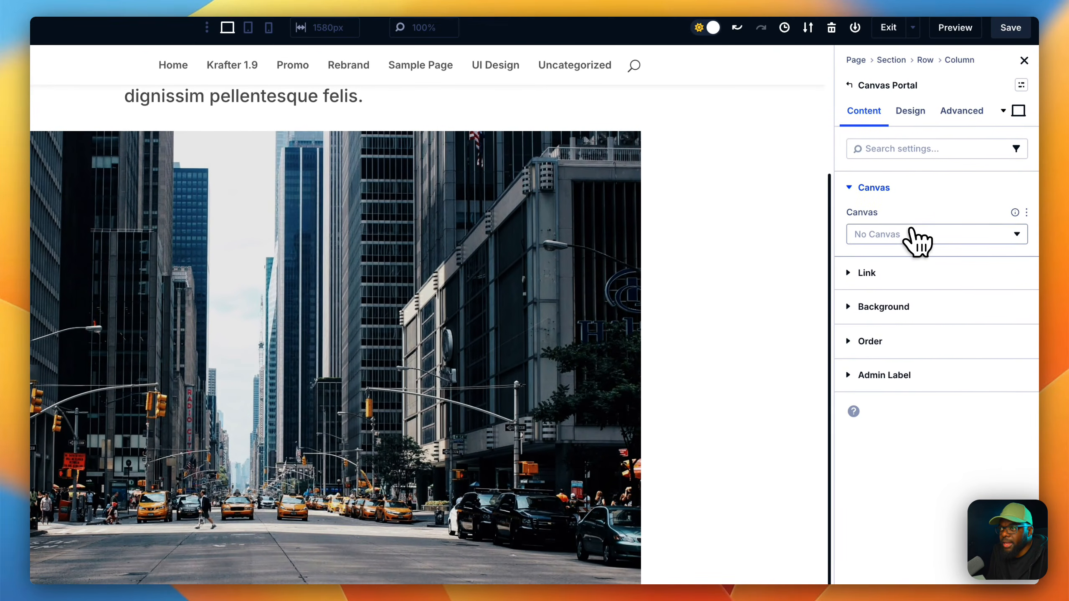
# Set the Canvas Portal below the city image to the Blurbs global canvas and save the page.
pyautogui.click(977, 180)
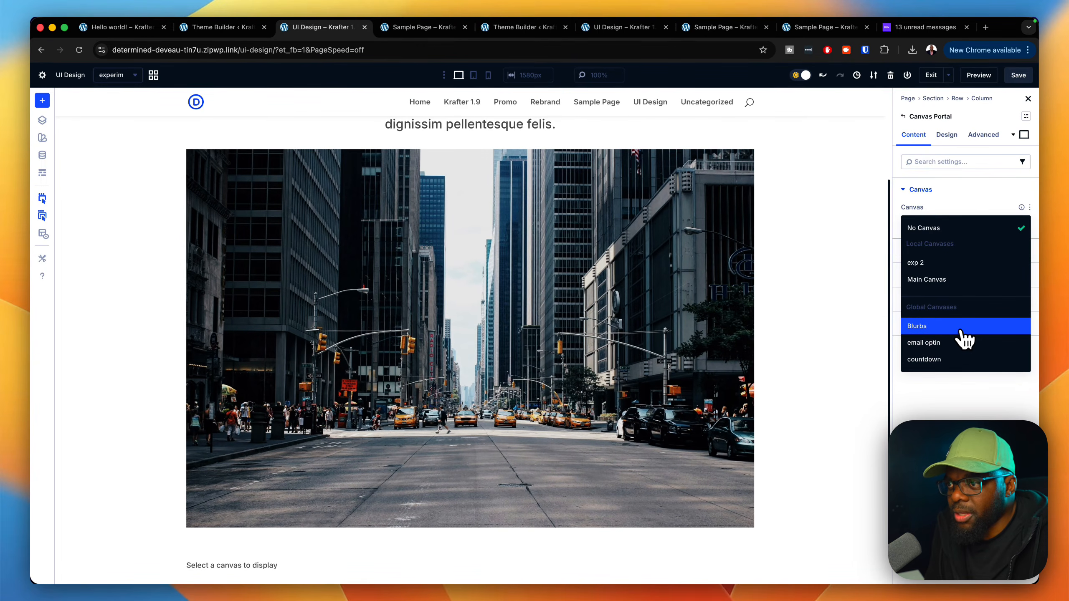
pyautogui.click(961, 333)
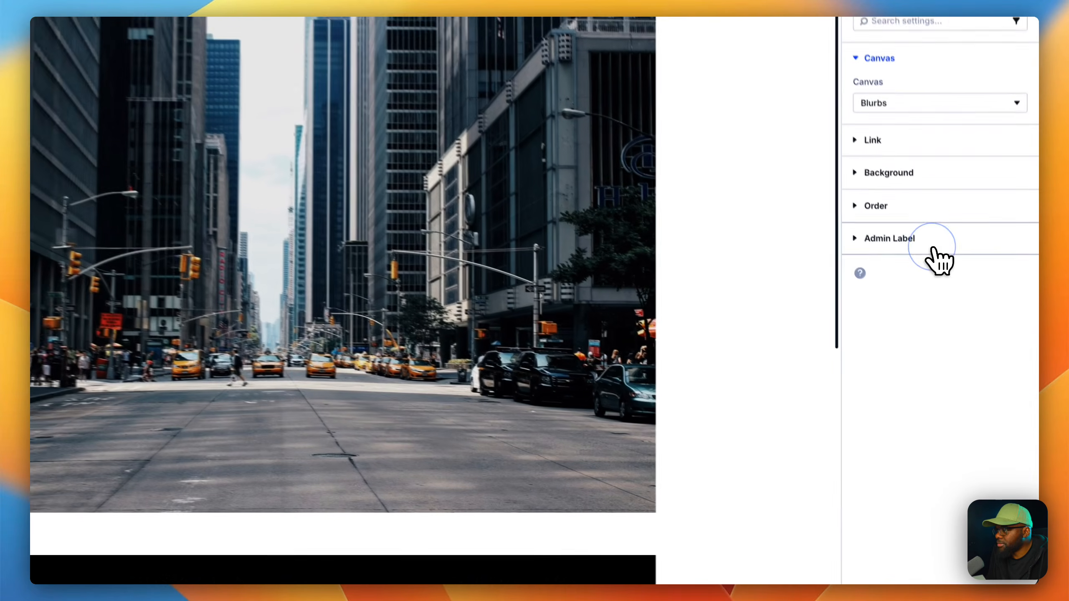
pyautogui.scroll(-8, 823, 393)
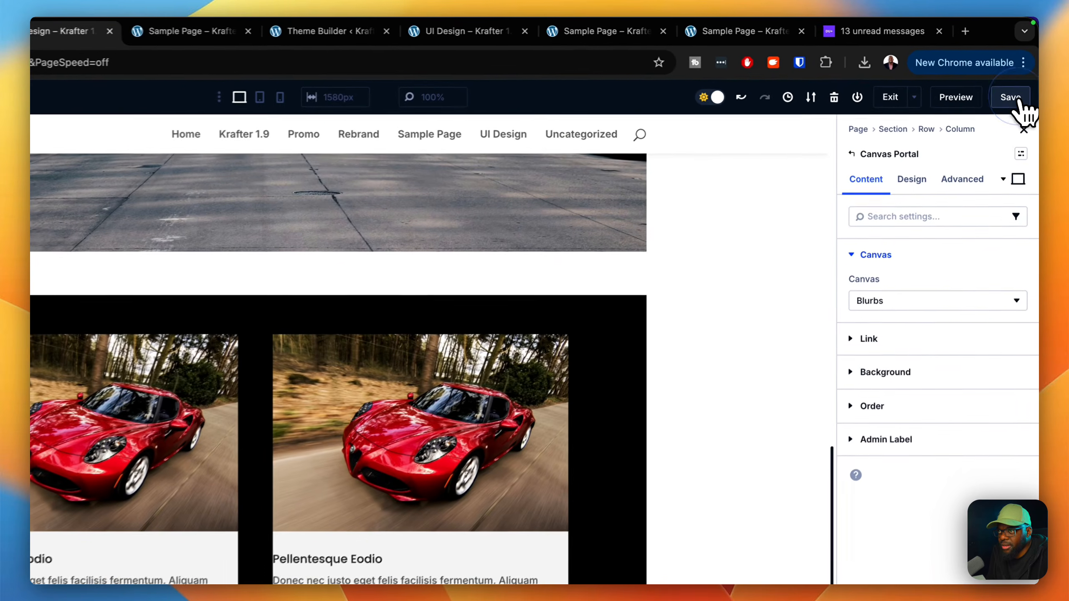
pyautogui.click(1019, 88)
# Preview the UI Design page and compare the blurb cards' styling on the front end with the builder view.
pyautogui.click(960, 88)
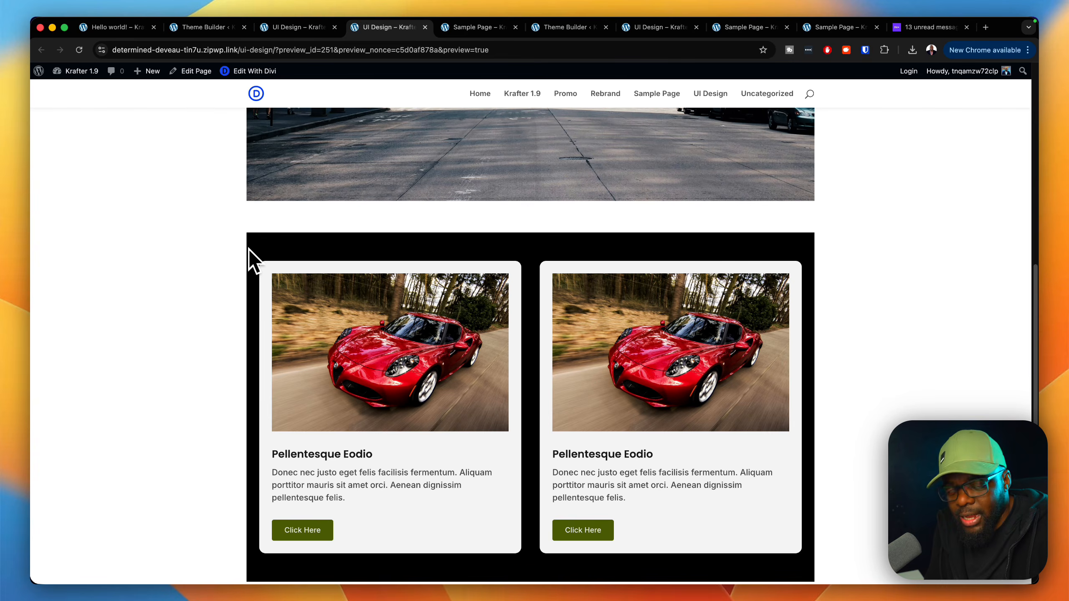
pyautogui.scroll(-2, 497, 455)
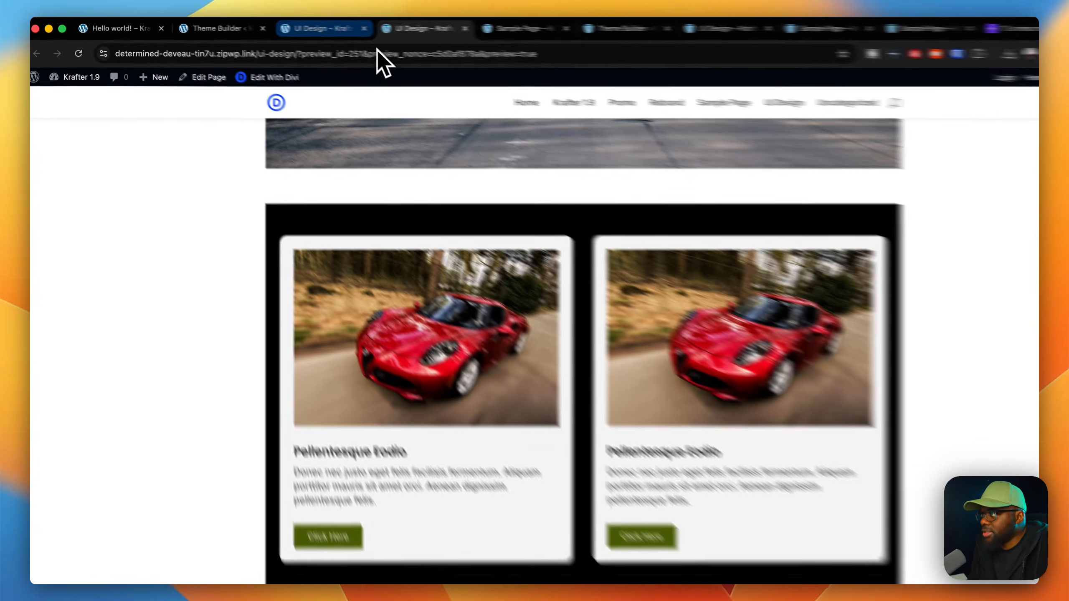
pyautogui.click(322, 30)
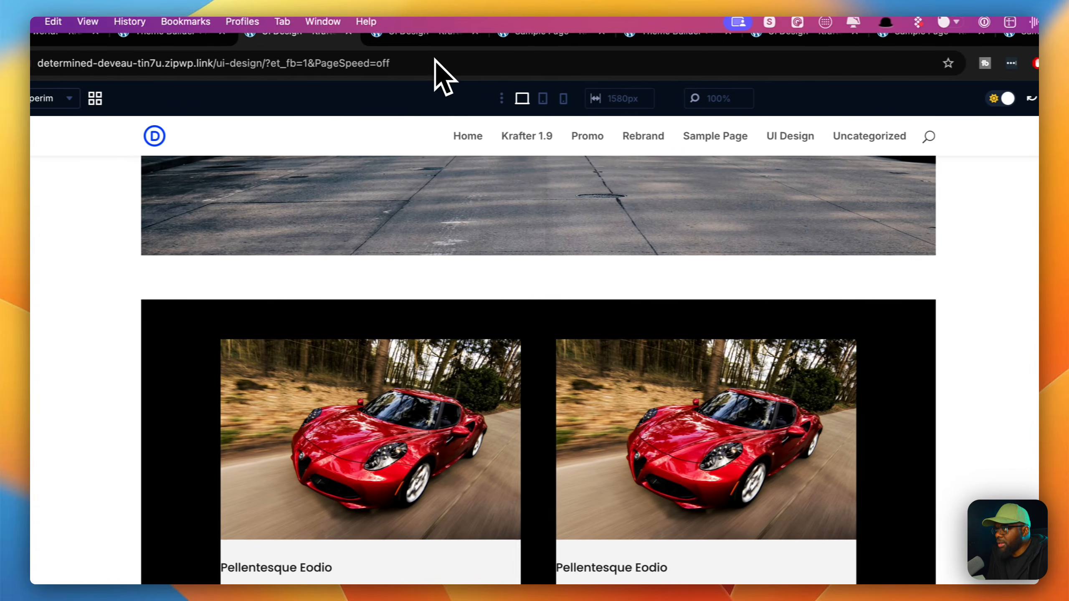
pyautogui.click(427, 37)
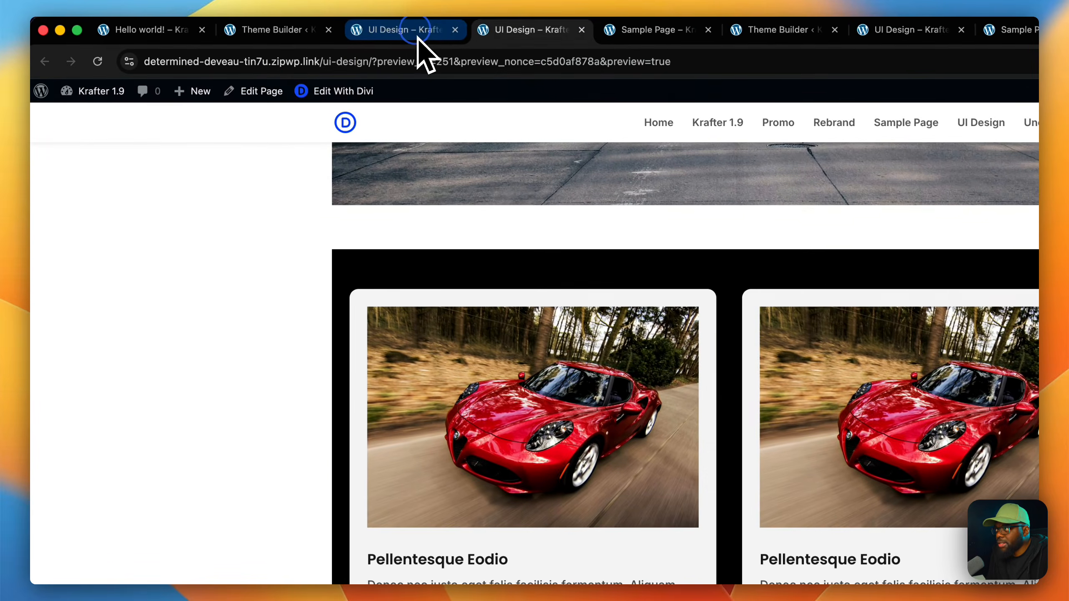
pyautogui.click(418, 33)
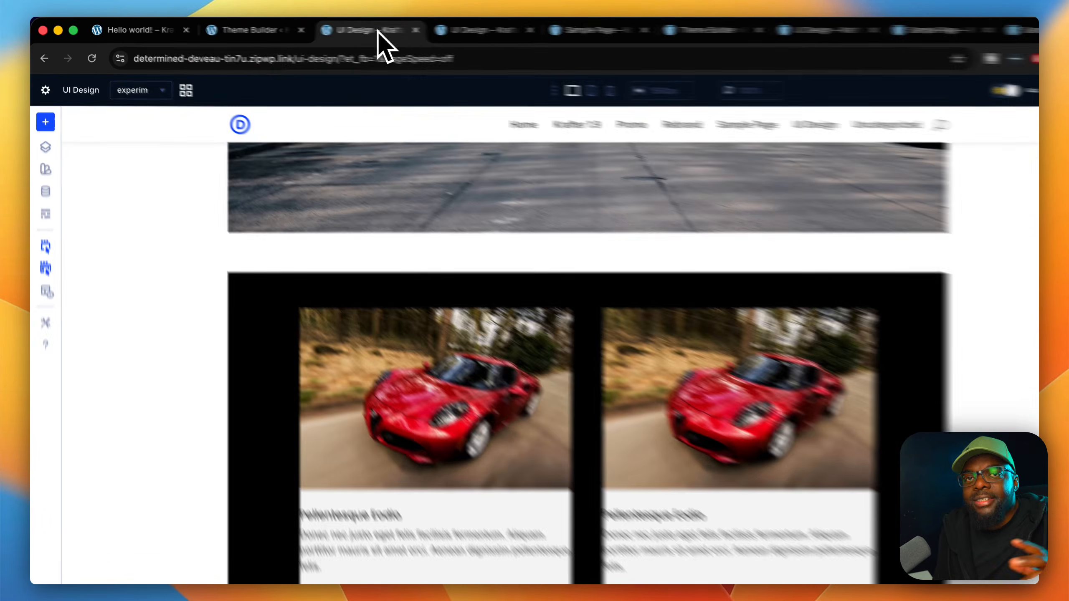